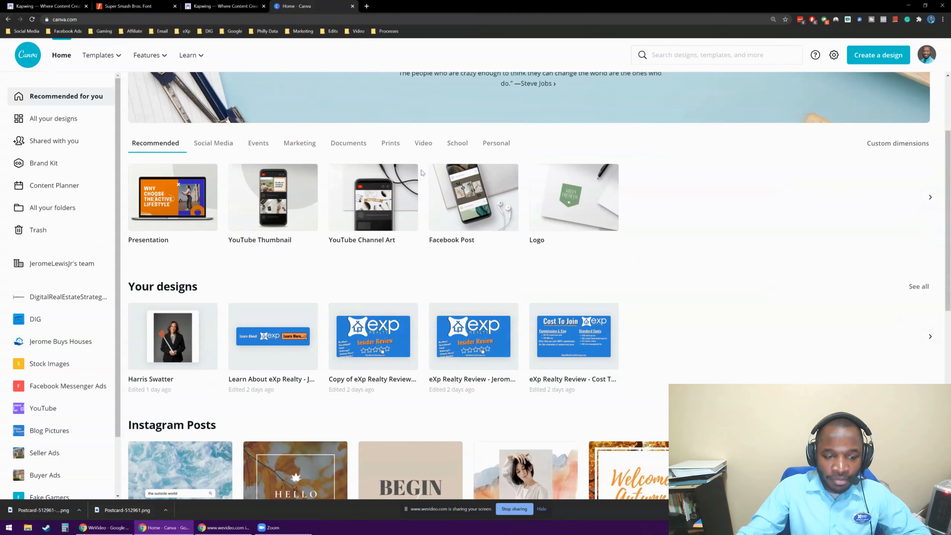
Open the collection of all designs and look through the existing graphics.
{"action": "left_click", "coordinate": [53, 118]}
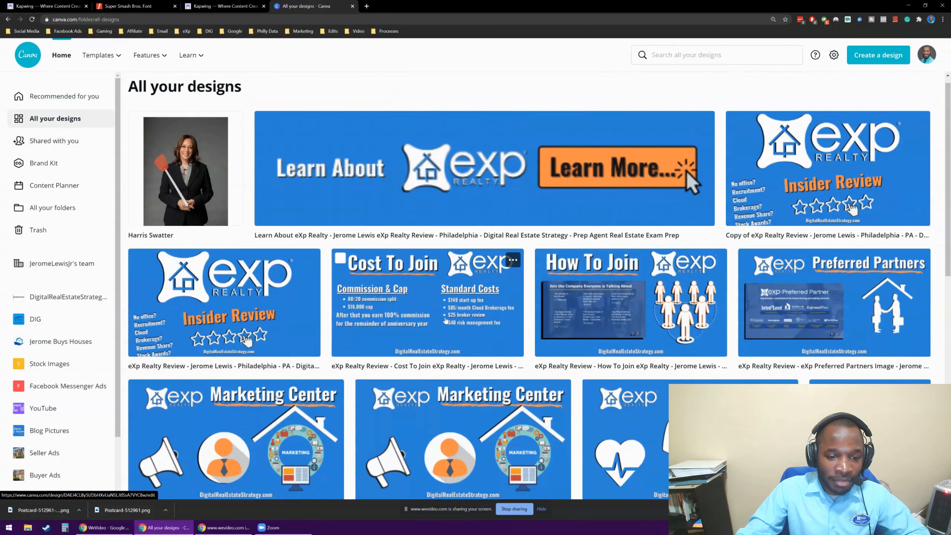
{"action": "scroll", "coordinate": [868, 286], "scroll_direction": "down", "scroll_amount": 8}
{"action": "scroll", "coordinate": [868, 287], "scroll_direction": "up", "scroll_amount": 4}
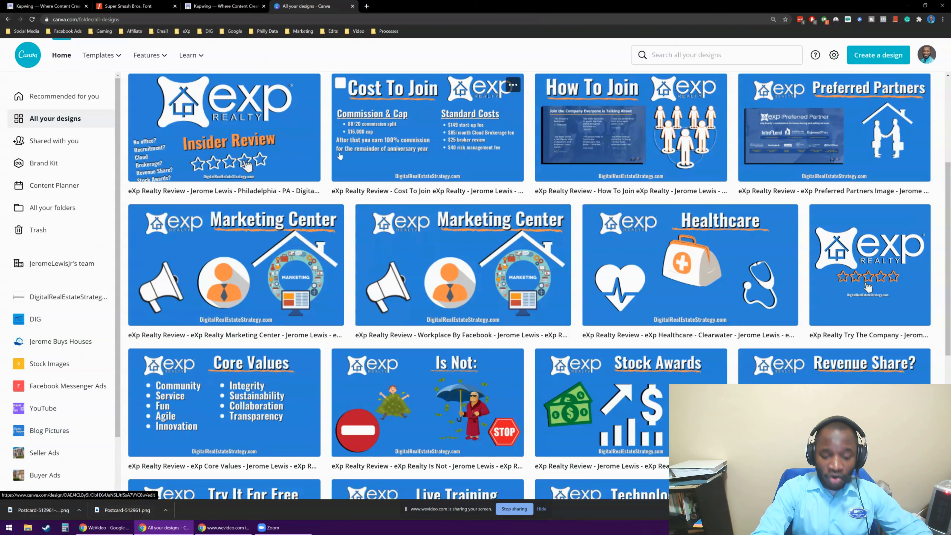
Search Google for "real quotes" in a new browser tab.
{"action": "key", "text": "ctrl+t"}
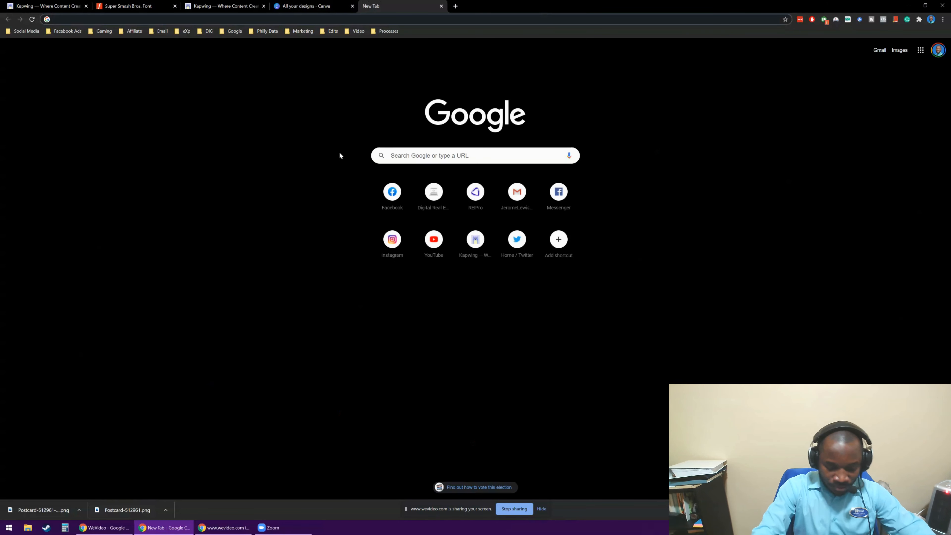
{"action": "type", "text": "real"}
{"action": "key", "text": "Return"}
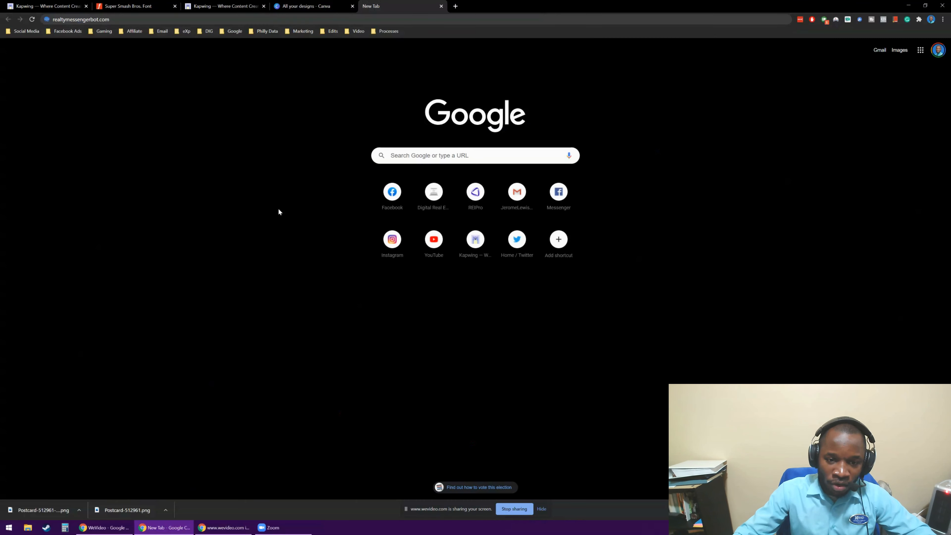
{"action": "scroll", "coordinate": [314, 223], "scroll_direction": "up", "scroll_amount": 2}
{"action": "scroll", "coordinate": [309, 227], "scroll_direction": "down", "scroll_amount": 1}
{"action": "scroll", "coordinate": [309, 227], "scroll_direction": "up", "scroll_amount": 1}
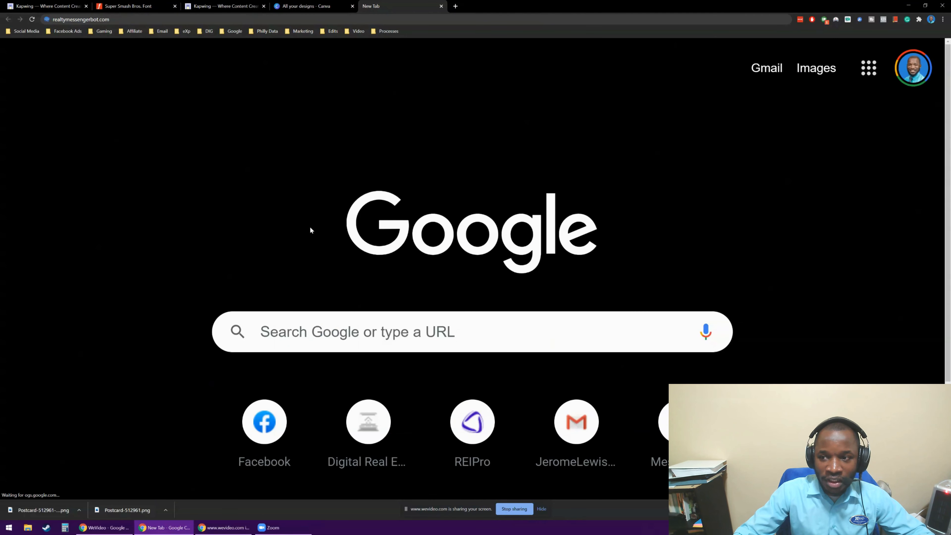
{"action": "scroll", "coordinate": [309, 228], "scroll_direction": "down", "scroll_amount": 2}
{"action": "left_click", "coordinate": [319, 270]}
{"action": "type", "text": "real;"}
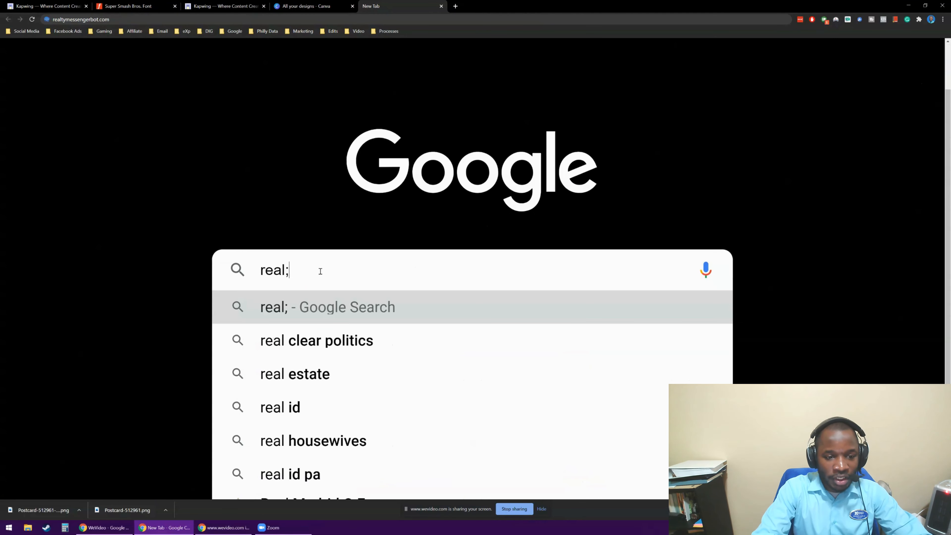
{"action": "key", "text": "BackSpace"}
{"action": "type", "text": " quotes"}
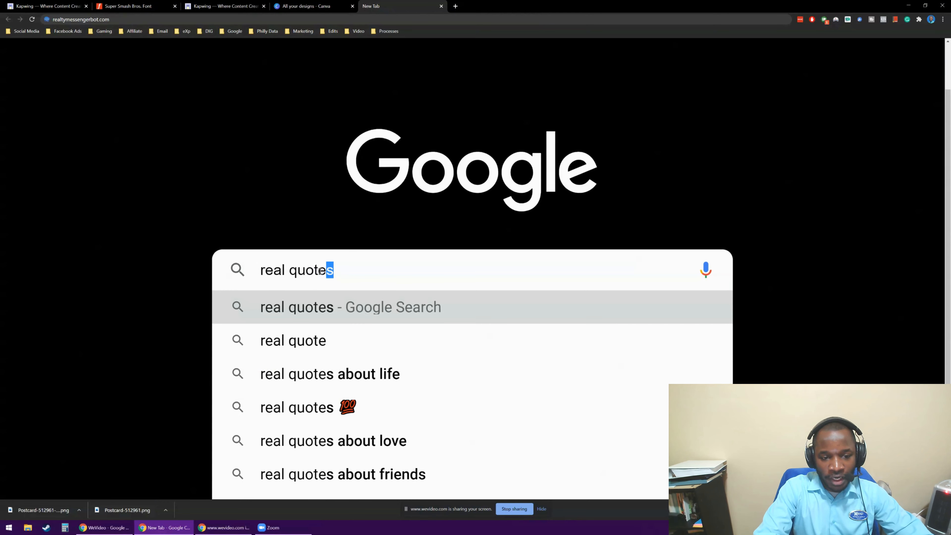
{"action": "key", "text": "Return"}
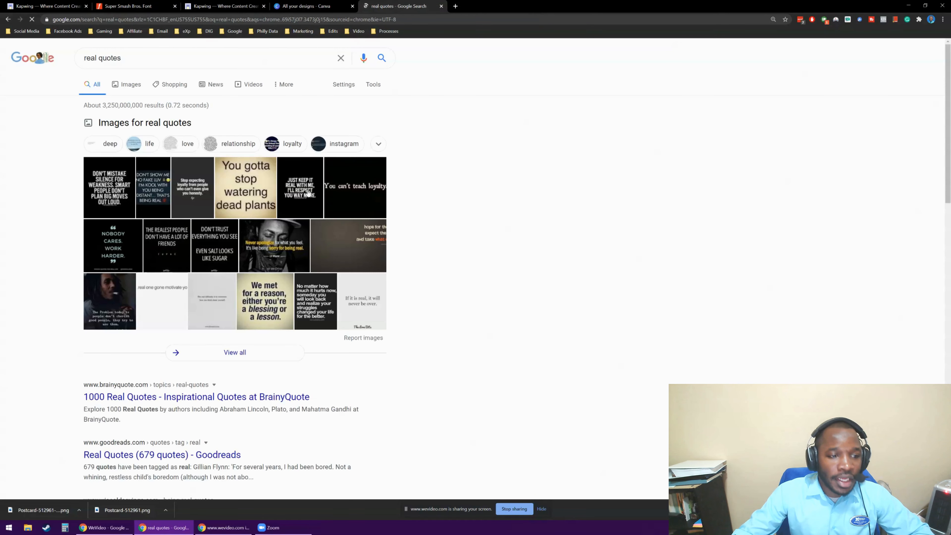
Examine the image and website results for "real quotes" at an enlarged page size.
{"action": "scroll", "coordinate": [150, 161], "scroll_direction": "down", "scroll_amount": 2}
{"action": "scroll", "coordinate": [149, 161], "scroll_direction": "down", "scroll_amount": 4}
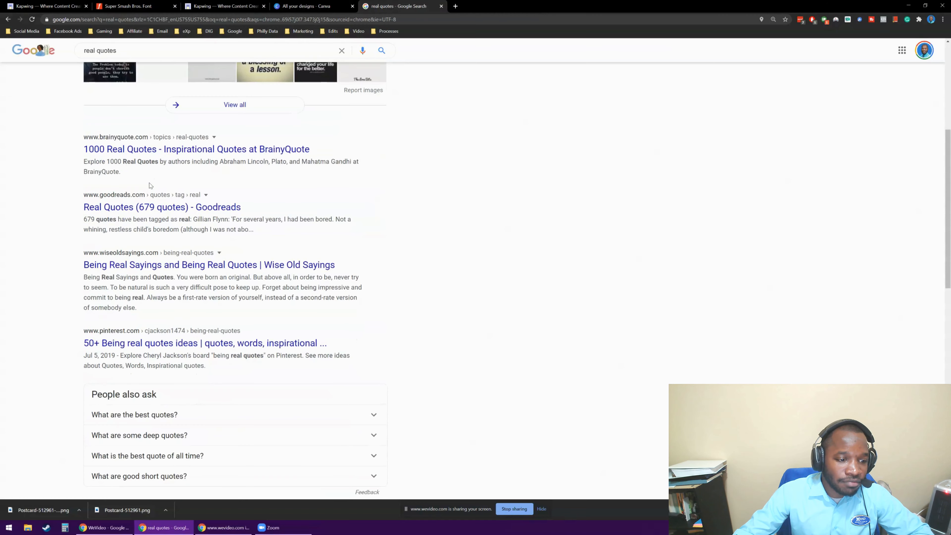
{"action": "scroll", "coordinate": [149, 184], "scroll_direction": "up", "scroll_amount": 6}
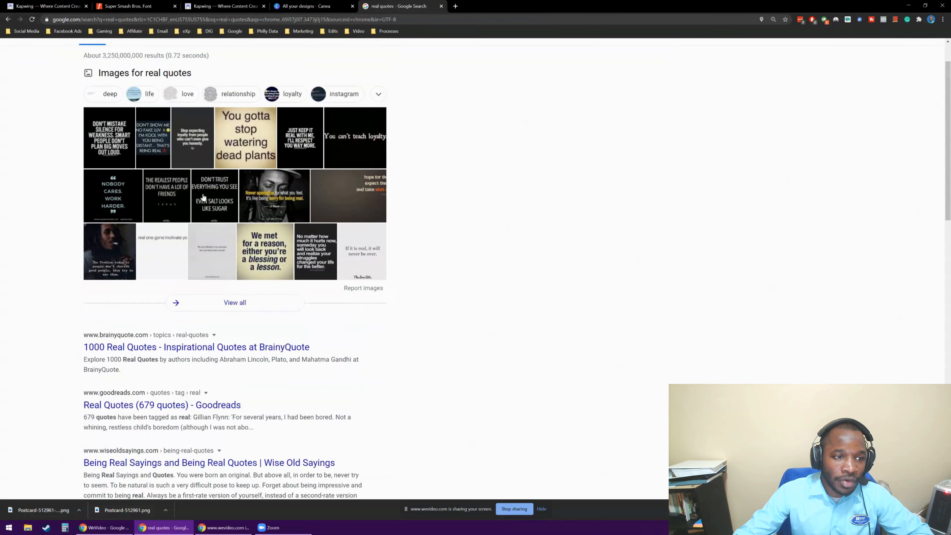
{"action": "key", "text": "ctrl+plus"}
{"action": "key", "text": "ctrl+plus"}
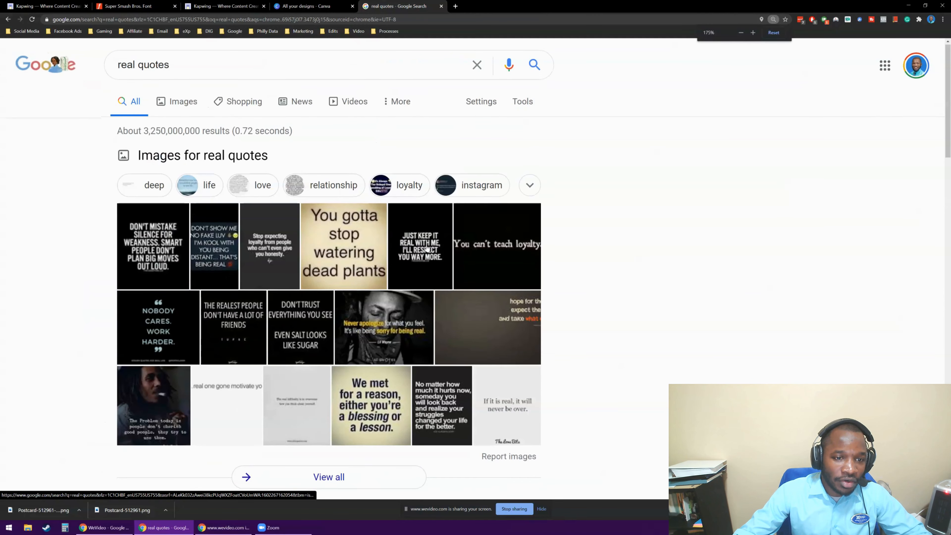
{"action": "scroll", "coordinate": [414, 249], "scroll_direction": "down", "scroll_amount": 6}
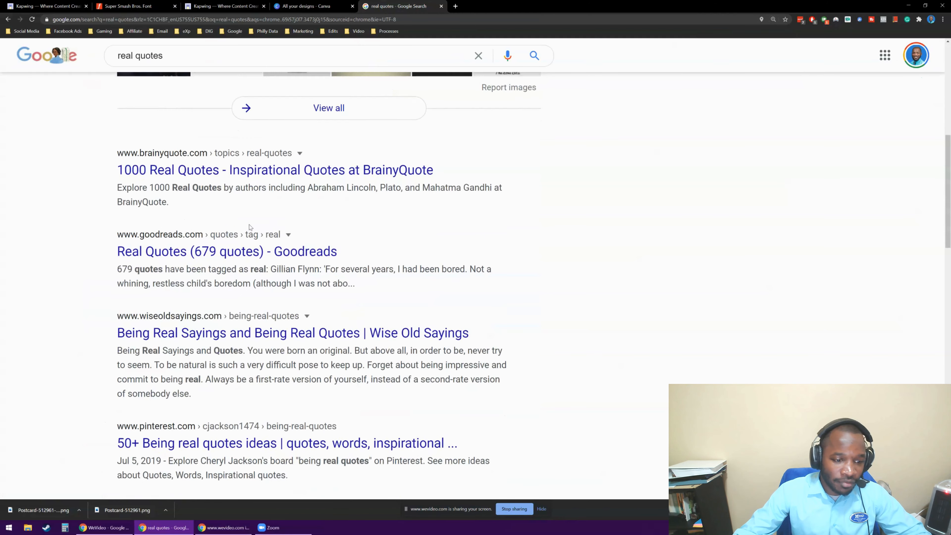
{"action": "scroll", "coordinate": [251, 281], "scroll_direction": "down", "scroll_amount": 3}
{"action": "scroll", "coordinate": [233, 298], "scroll_direction": "up", "scroll_amount": 1}
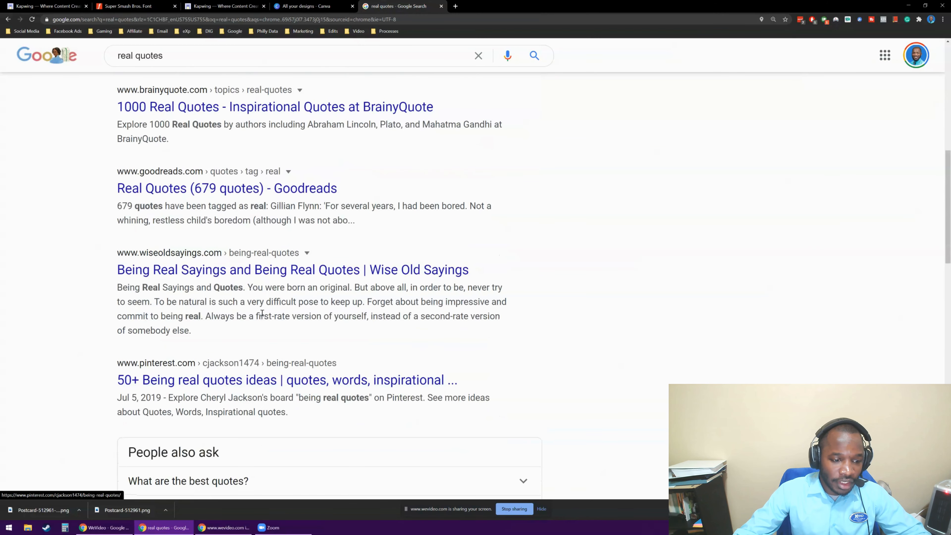
{"action": "scroll", "coordinate": [232, 299], "scroll_direction": "up", "scroll_amount": 1}
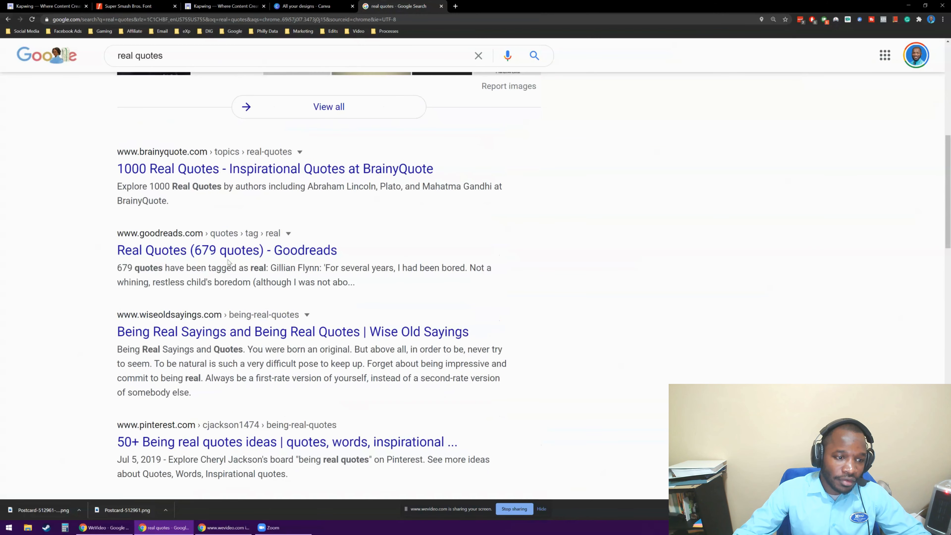
View the BrainyQuote result "1000 Real Quotes" enlarged, then return to the search results.
{"action": "left_click", "coordinate": [225, 169]}
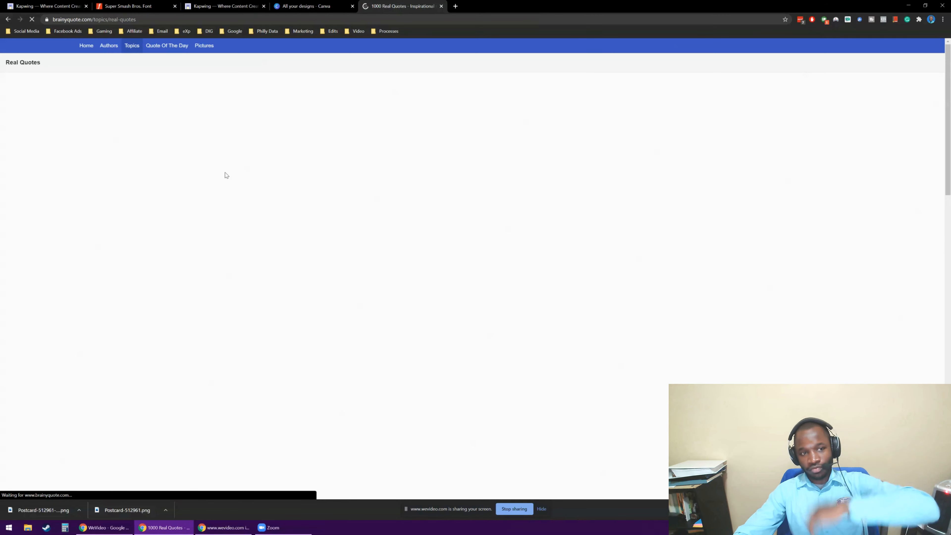
{"action": "key", "text": "ctrl+plus"}
{"action": "key", "text": "ctrl+plus"}
{"action": "key", "text": "ctrl+plus"}
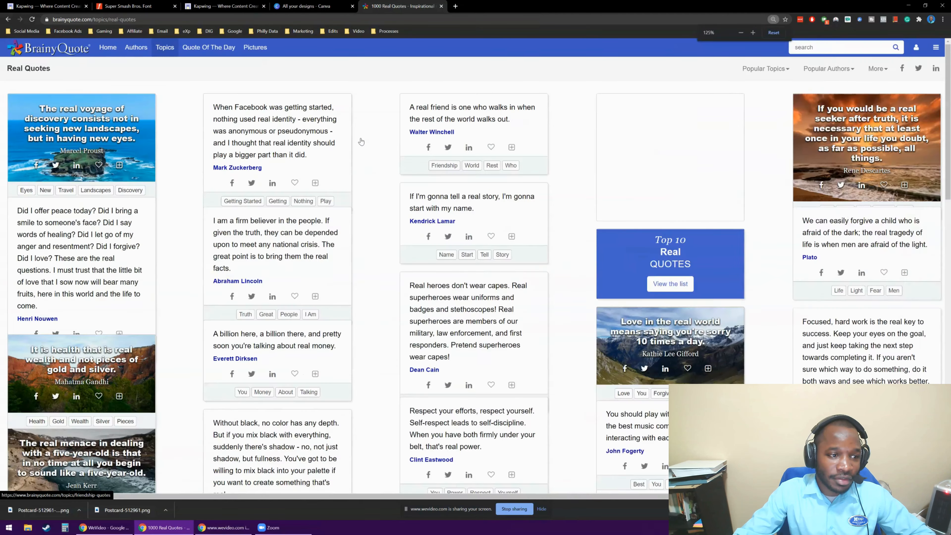
{"action": "key", "text": "ctrl+plus"}
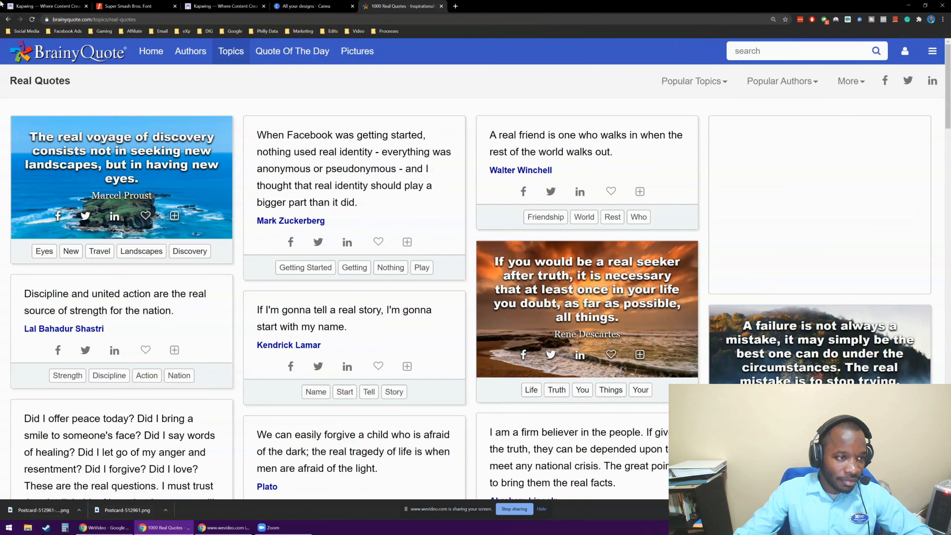
{"action": "left_click", "coordinate": [8, 19]}
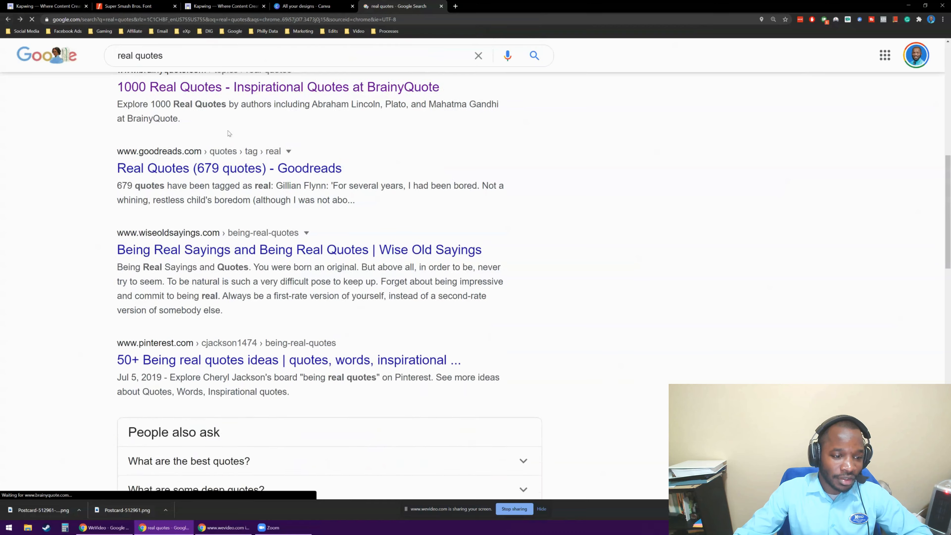
{"action": "scroll", "coordinate": [228, 133], "scroll_direction": "down", "scroll_amount": 5}
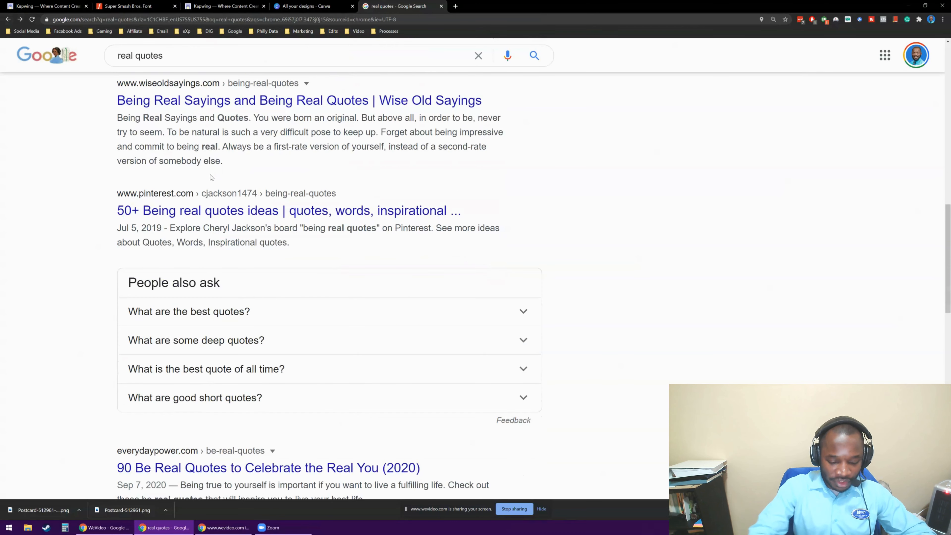
Search Google for "real estate quotes" in a new incognito window.
{"action": "key", "text": "ctrl+shift+n"}
{"action": "type", "text": "real estate quo"}
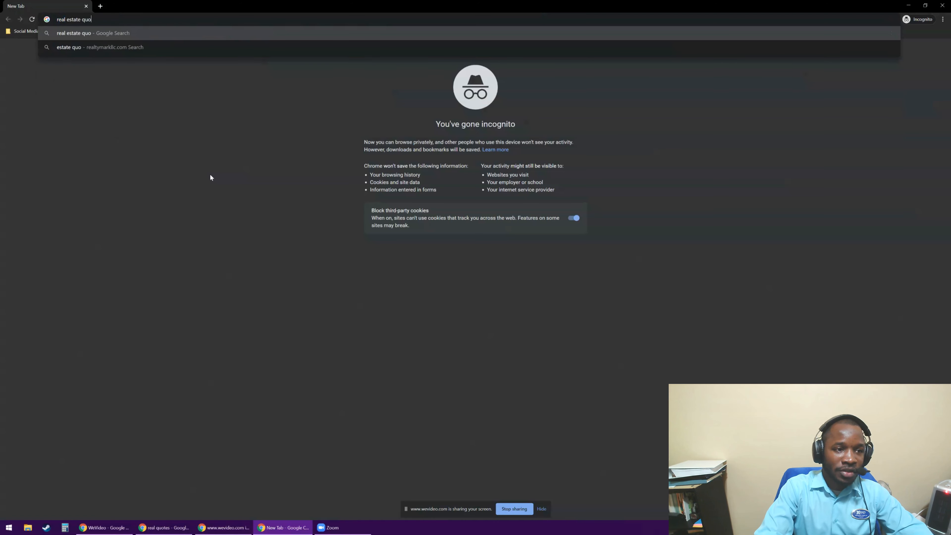
{"action": "type", "text": "tes"}
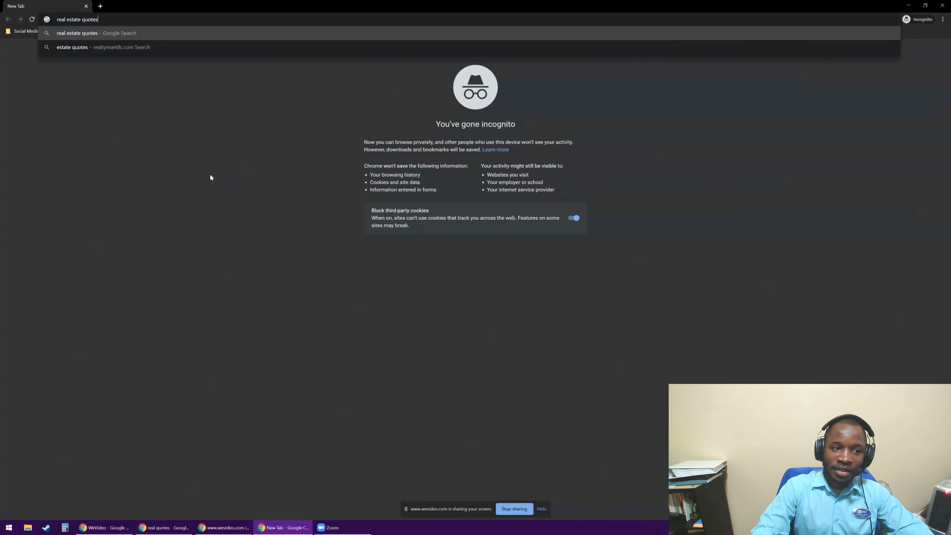
{"action": "key", "text": "Return"}
Open the Agent Image result "Famous Quotes About Real Estate" and copy its web address.
{"action": "scroll", "coordinate": [211, 178], "scroll_direction": "down", "scroll_amount": 5}
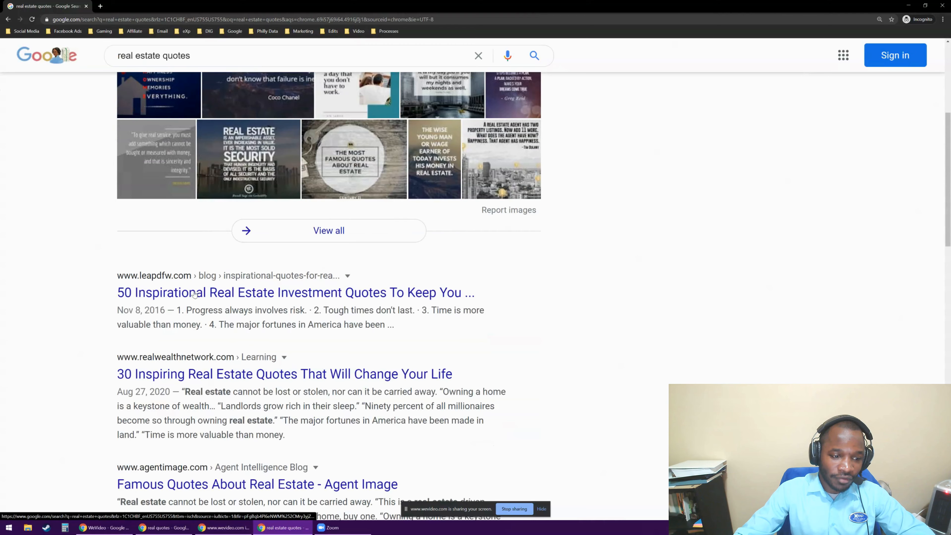
{"action": "scroll", "coordinate": [199, 291], "scroll_direction": "down", "scroll_amount": 3}
{"action": "scroll", "coordinate": [199, 292], "scroll_direction": "down", "scroll_amount": 1}
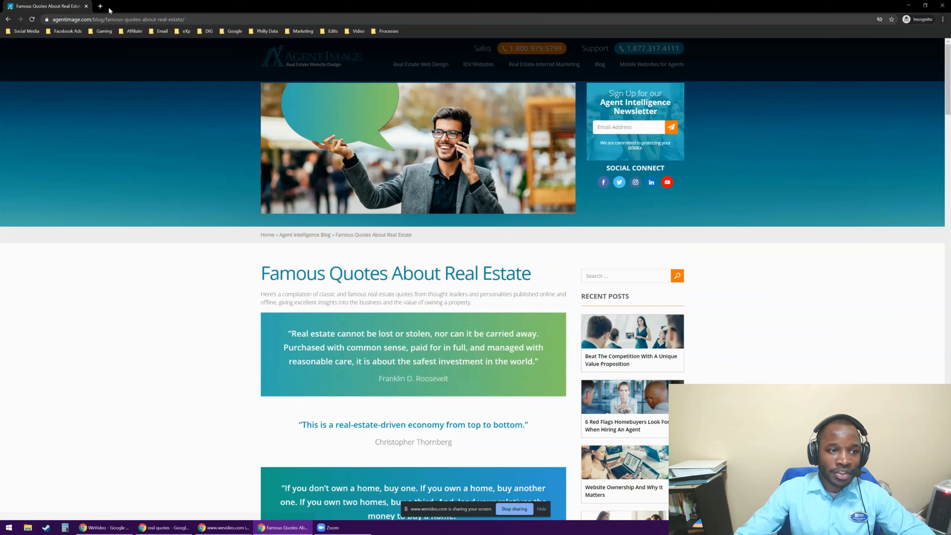
{"action": "left_click", "coordinate": [120, 20]}
{"action": "key", "text": "ctrl+c"}
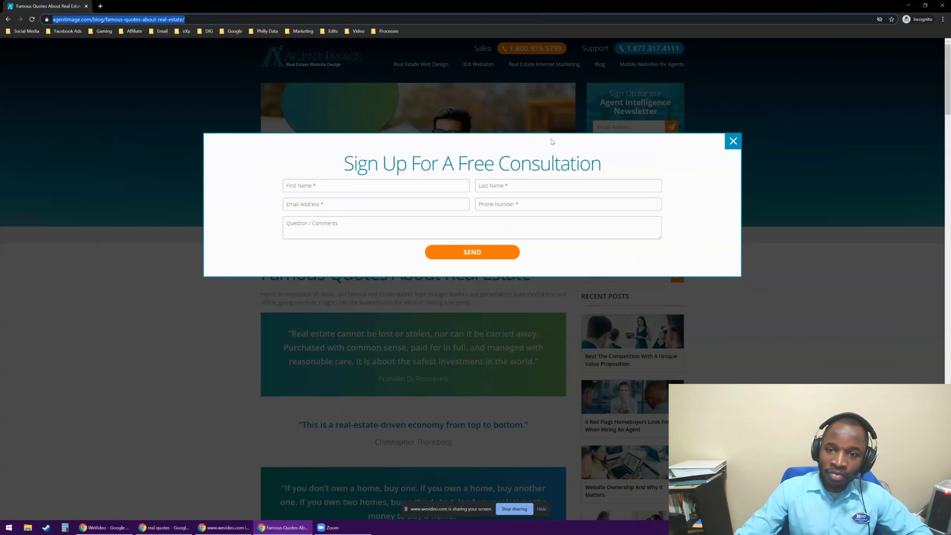
Close the incognito window and load the copied Agent Image address in the regular window's "real quotes" tab.
{"action": "left_click", "coordinate": [943, 8]}
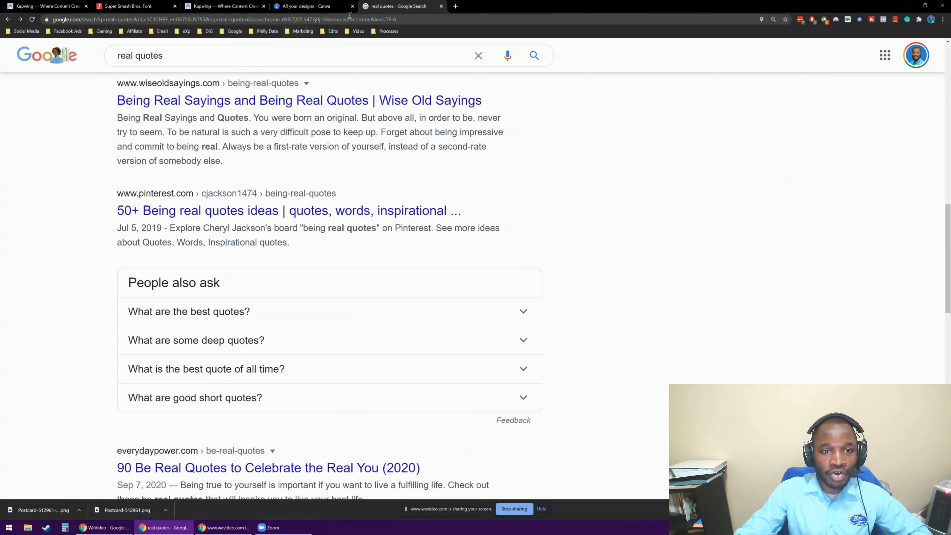
{"action": "left_click", "coordinate": [349, 19]}
{"action": "key", "text": "ctrl+v"}
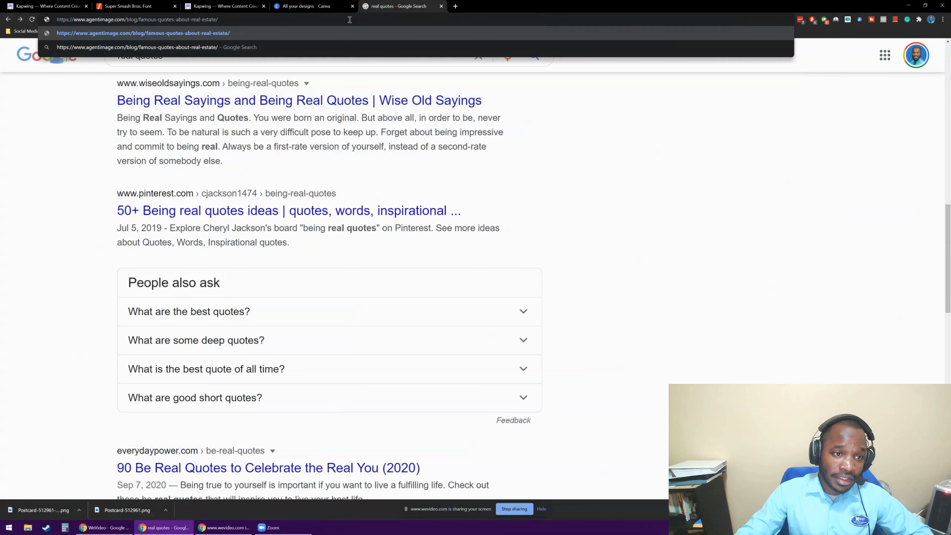
{"action": "key", "text": "Return"}
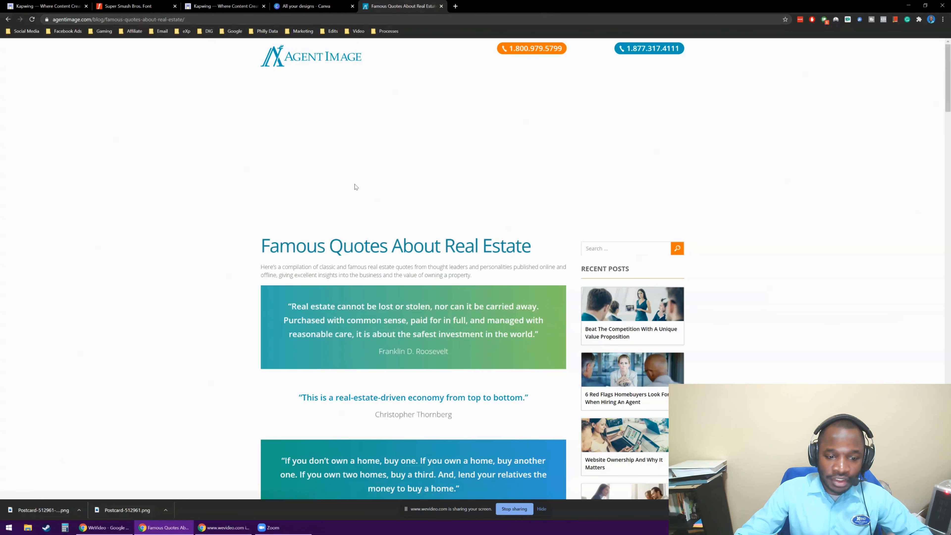
Enlarge the "Famous Quotes About Real Estate" article and look through its list of quotes.
{"action": "key", "text": "ctrl+plus"}
{"action": "key", "text": "ctrl+plus"}
{"action": "key", "text": "ctrl+plus"}
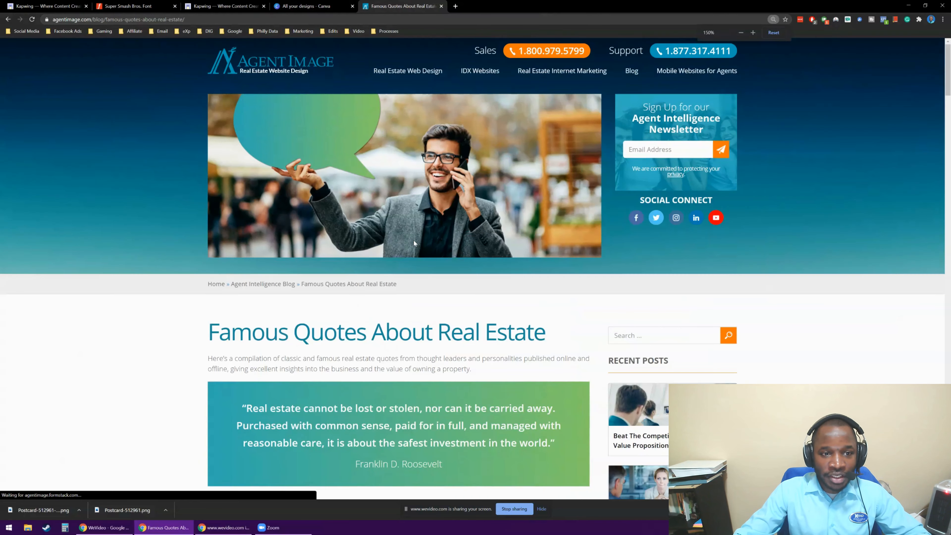
{"action": "scroll", "coordinate": [413, 240], "scroll_direction": "down", "scroll_amount": 8}
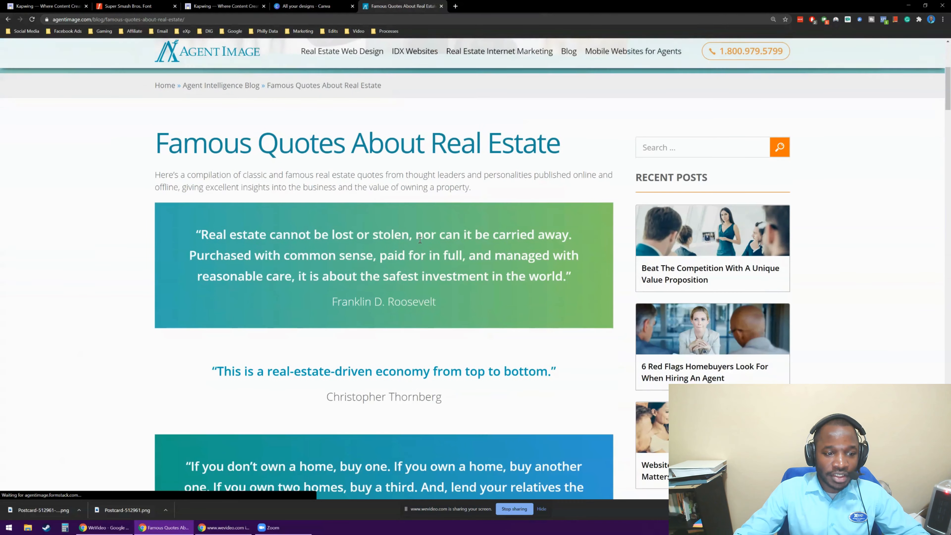
{"action": "scroll", "coordinate": [415, 244], "scroll_direction": "down", "scroll_amount": 15}
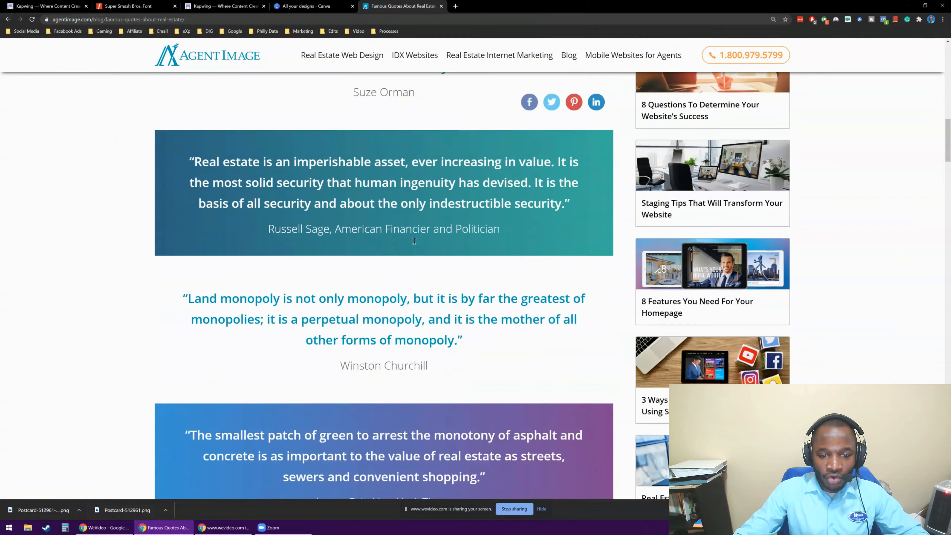
{"action": "scroll", "coordinate": [413, 244], "scroll_direction": "down", "scroll_amount": 15}
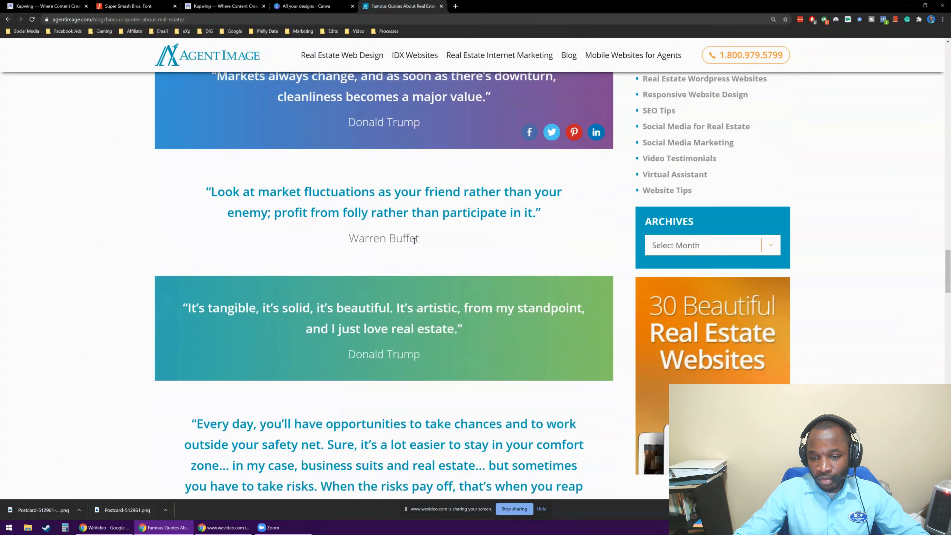
{"action": "scroll", "coordinate": [825, 312], "scroll_direction": "up", "scroll_amount": 20}
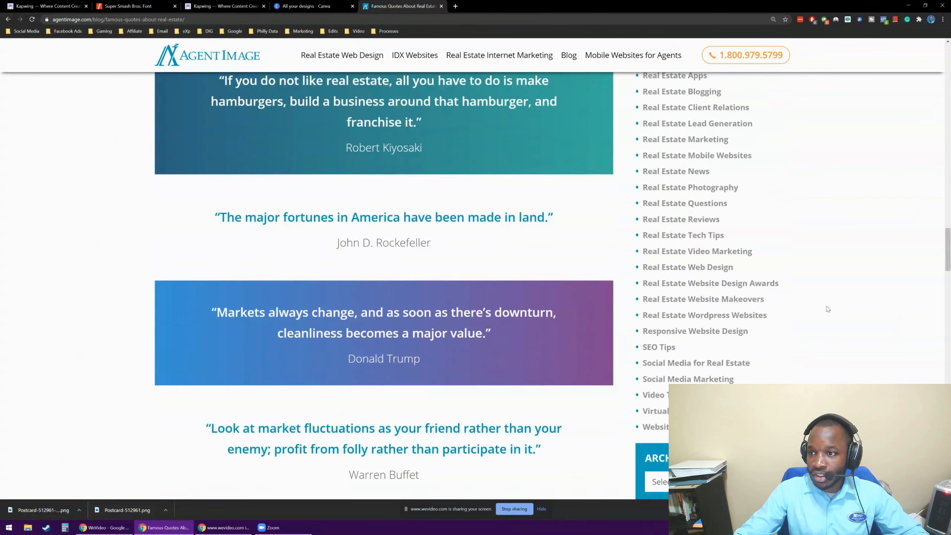
{"action": "scroll", "coordinate": [812, 304], "scroll_direction": "down", "scroll_amount": 5}
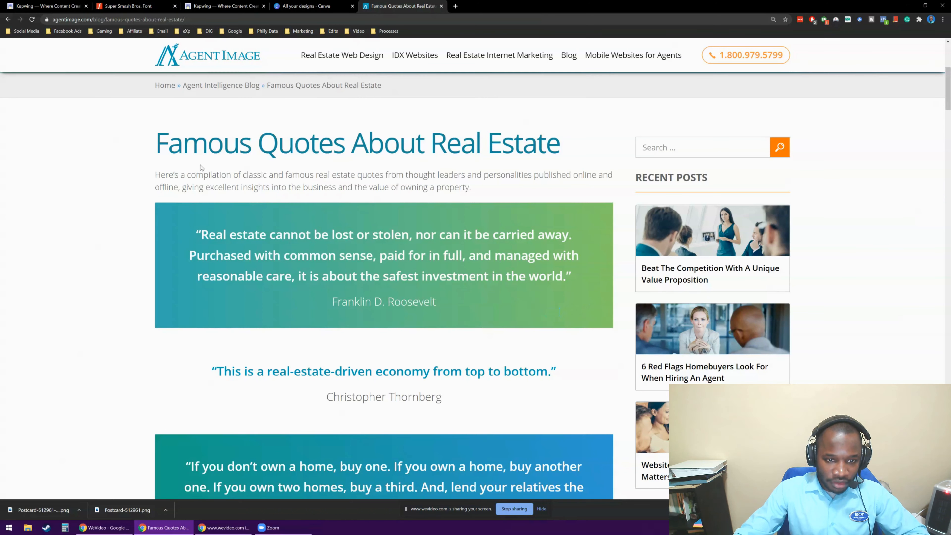
Highlight the introductory paragraph beneath the article's title.
{"action": "triple_click", "coordinate": [458, 144]}
{"action": "triple_click", "coordinate": [330, 178]}
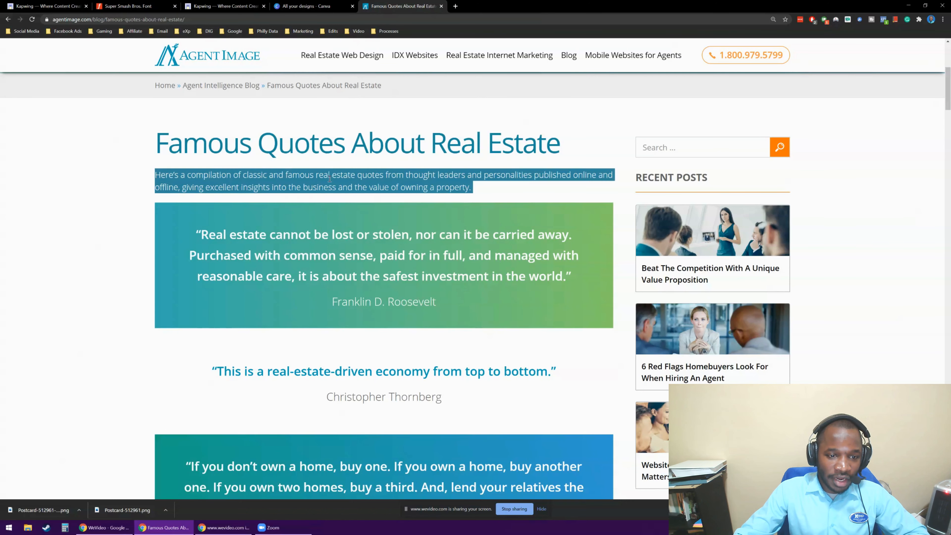
{"action": "triple_click", "coordinate": [337, 179]}
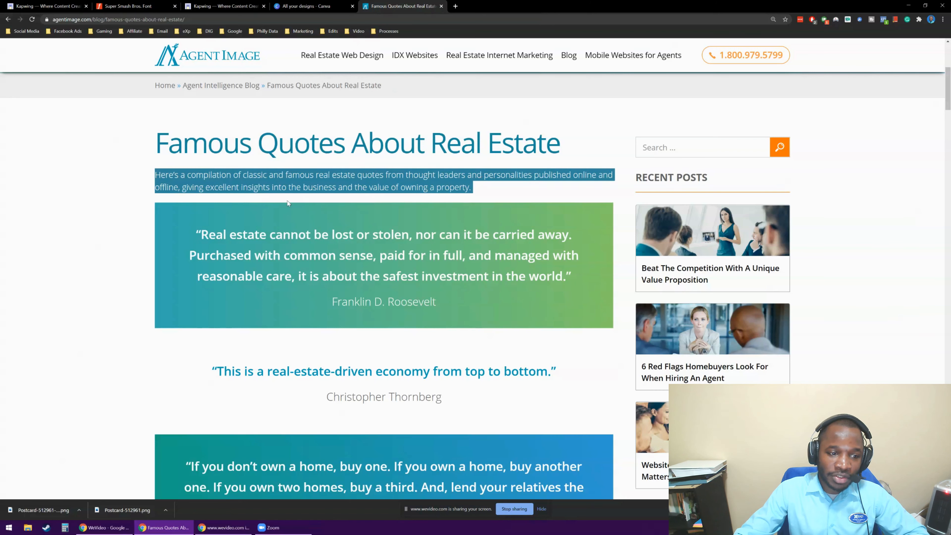
{"action": "triple_click", "coordinate": [272, 187]}
{"action": "triple_click", "coordinate": [459, 183]}
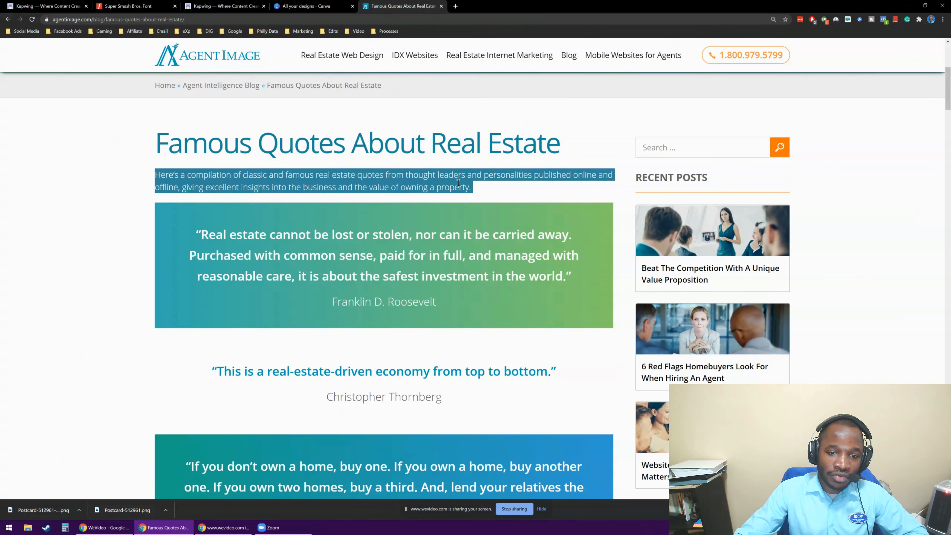
{"action": "double_click", "coordinate": [398, 236]}
{"action": "triple_click", "coordinate": [397, 236]}
{"action": "left_click", "coordinate": [397, 233]}
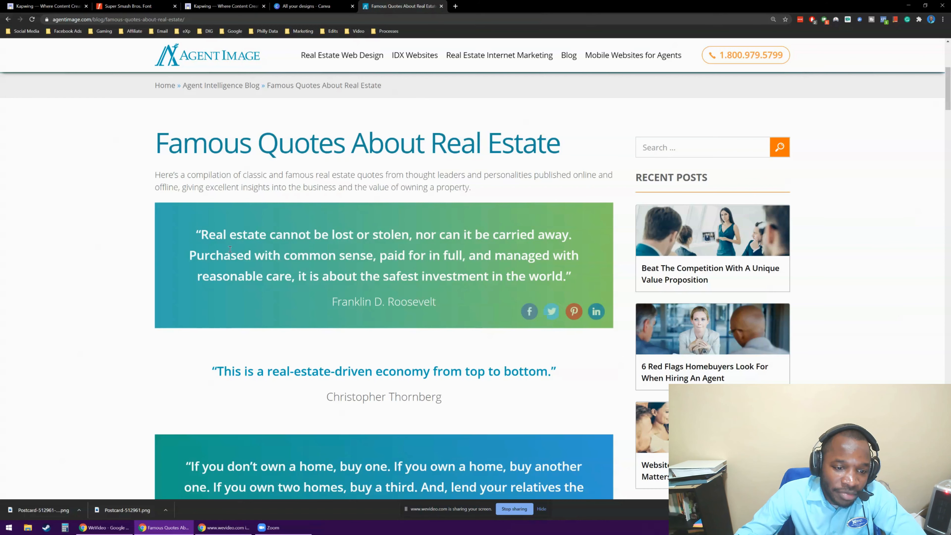
{"action": "triple_click", "coordinate": [385, 258]}
{"action": "left_click", "coordinate": [311, 247]}
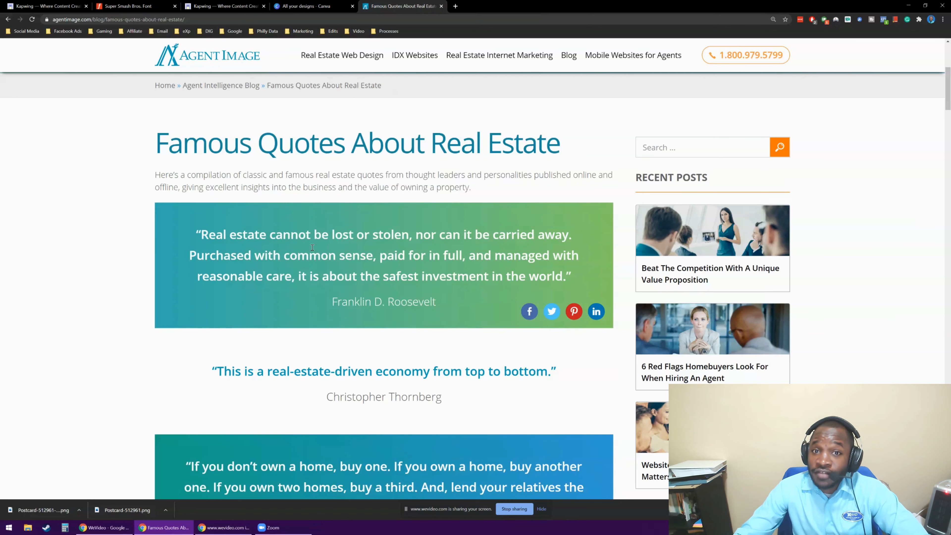
Copy the first quote in the article, beginning "Real estate cannot be lost or stolen", together with its Franklin D. Roosevelt attribution.
{"action": "left_click_drag", "start_coordinate": [203, 234], "coordinate": [489, 290]}
{"action": "left_click", "coordinate": [214, 223]}
{"action": "left_click_drag", "start_coordinate": [195, 234], "coordinate": [445, 296]}
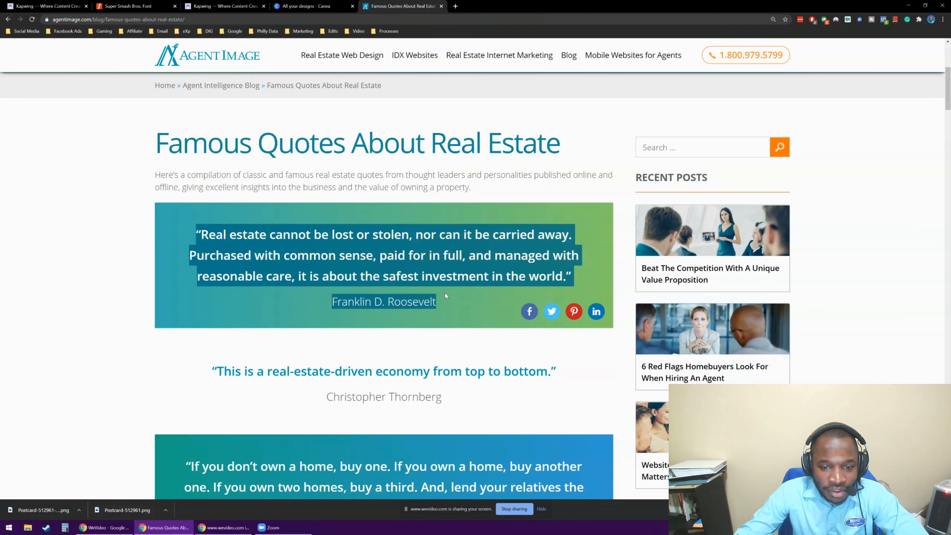
{"action": "right_click", "coordinate": [419, 238]}
{"action": "left_click", "coordinate": [448, 244]}
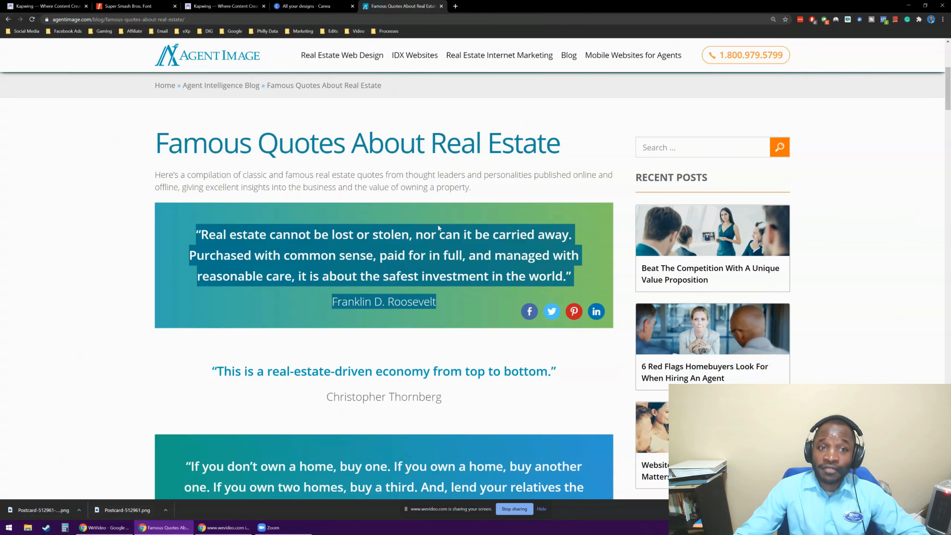
{"action": "right_click", "coordinate": [417, 258]}
{"action": "left_click", "coordinate": [450, 263]}
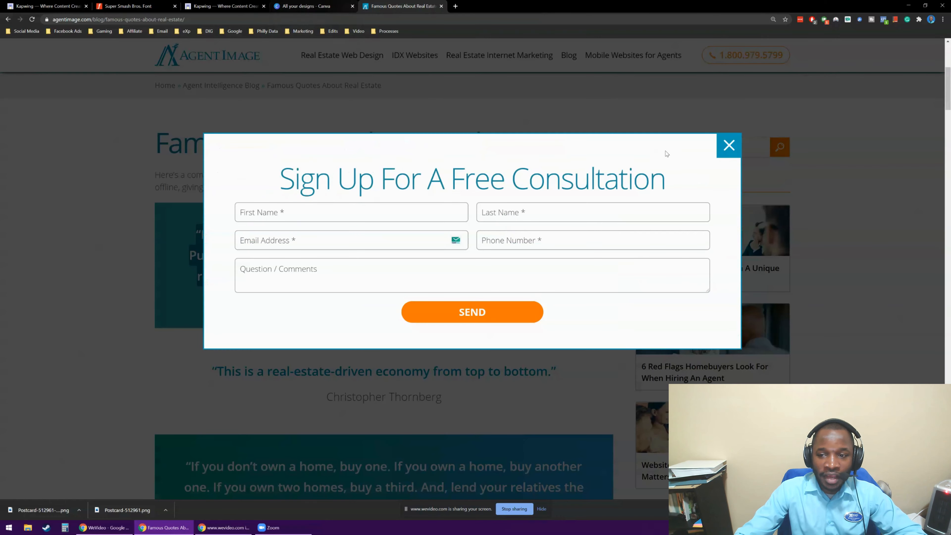
{"action": "left_click", "coordinate": [723, 148]}
Switch to Canva, search the design types for "quotes" and create a Motivational Quote Social Graphic.
{"action": "left_click", "coordinate": [314, 5]}
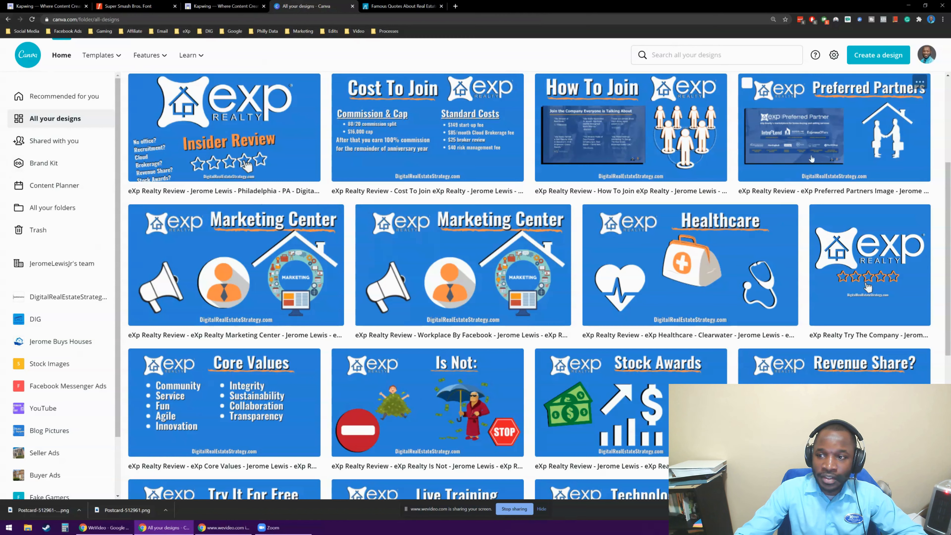
{"action": "left_click", "coordinate": [860, 62]}
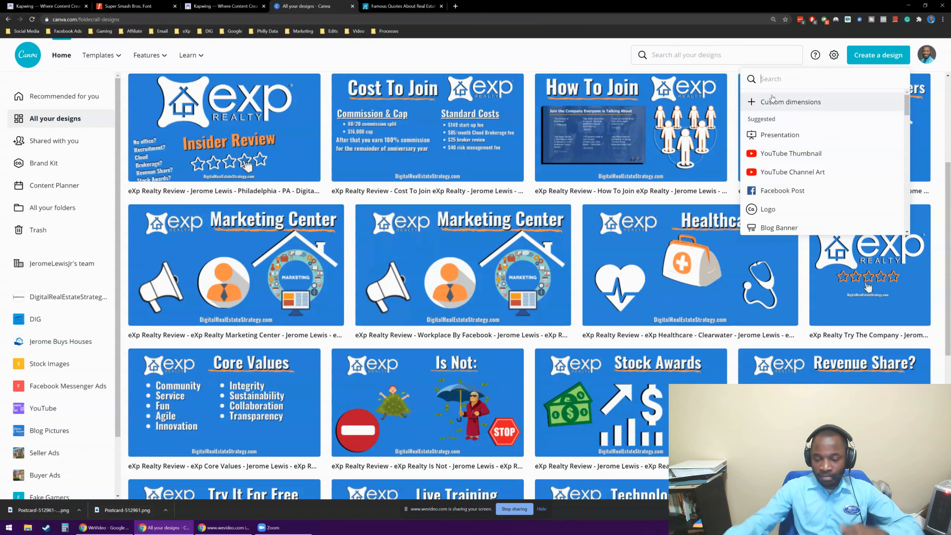
{"action": "type", "text": "quotes"}
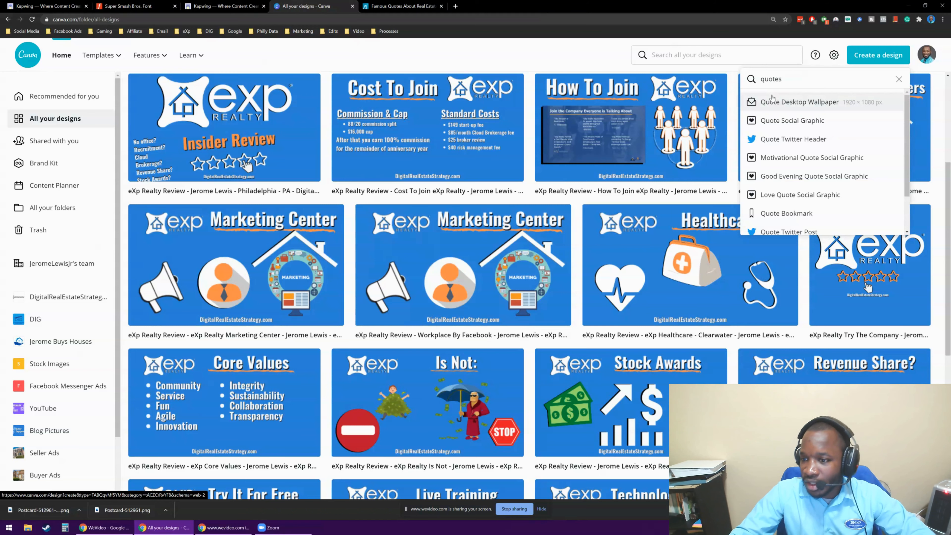
{"action": "left_click", "coordinate": [797, 167]}
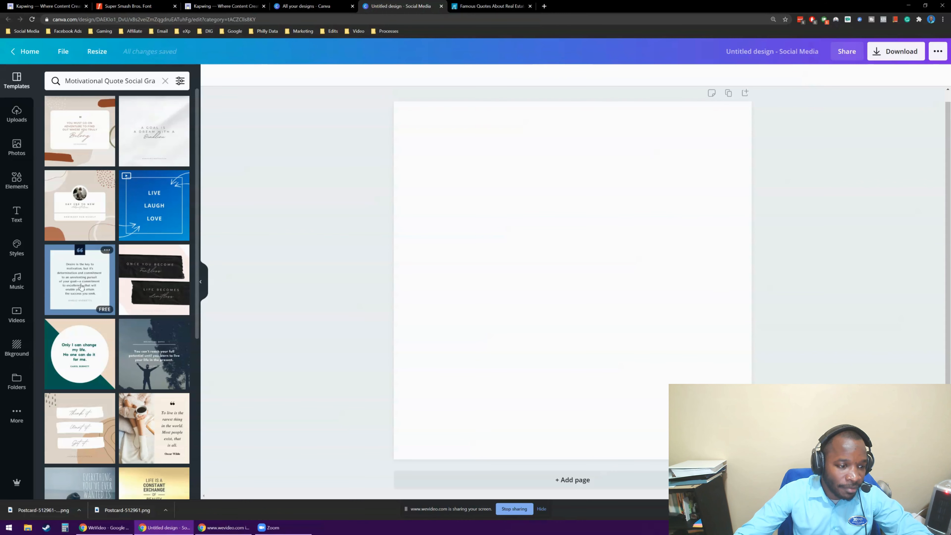
Find the green template with a white speech bubble among the motivational quote templates and apply it to the blank page.
{"action": "scroll", "coordinate": [104, 368], "scroll_direction": "down", "scroll_amount": 5}
{"action": "scroll", "coordinate": [104, 368], "scroll_direction": "down", "scroll_amount": 6}
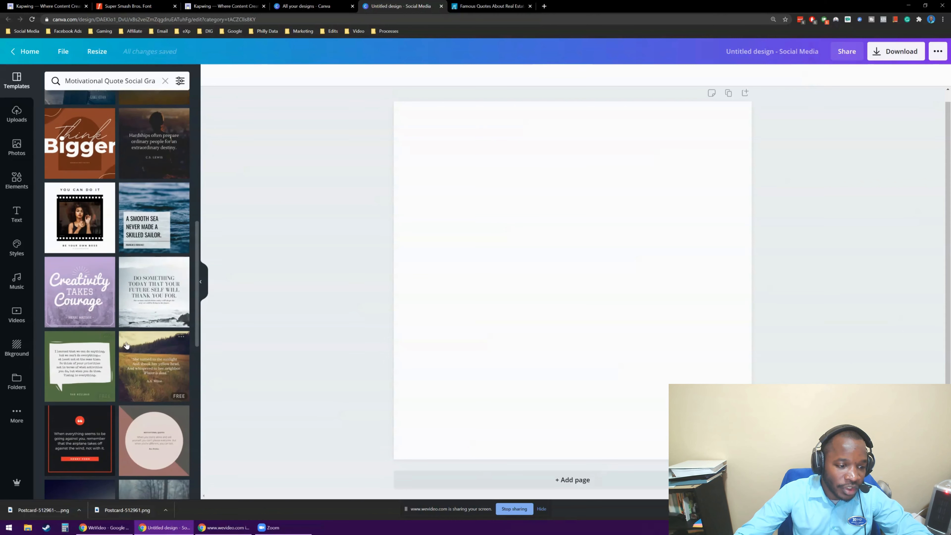
{"action": "scroll", "coordinate": [126, 345], "scroll_direction": "down", "scroll_amount": 3}
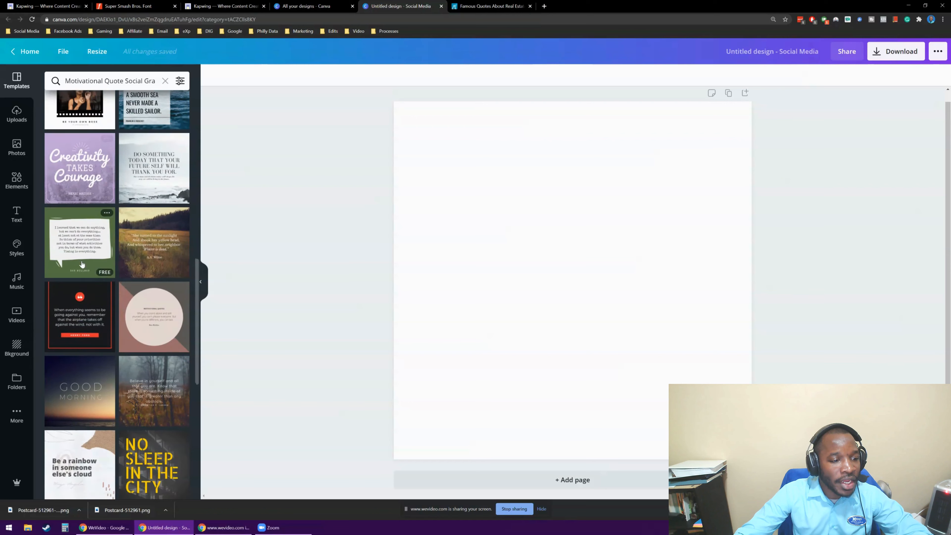
{"action": "left_click", "coordinate": [84, 250]}
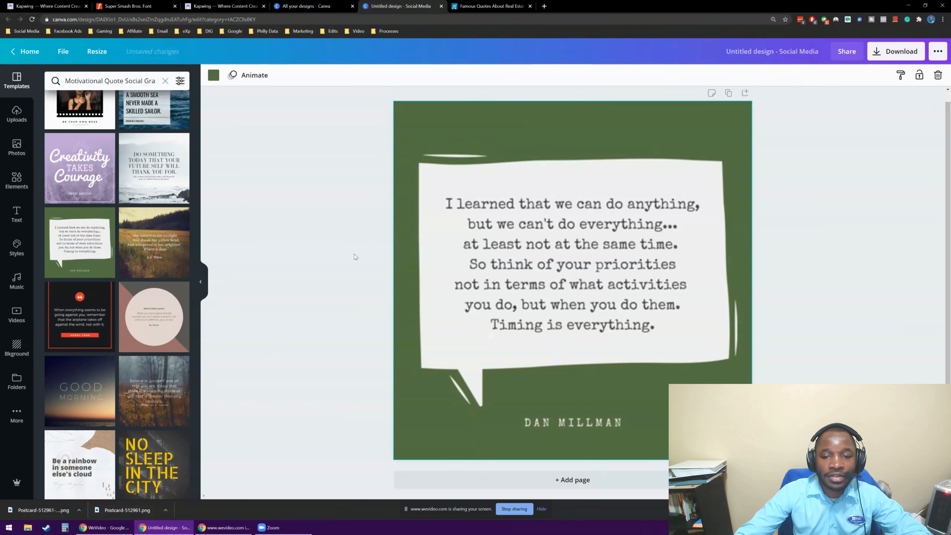
{"action": "left_click", "coordinate": [290, 250]}
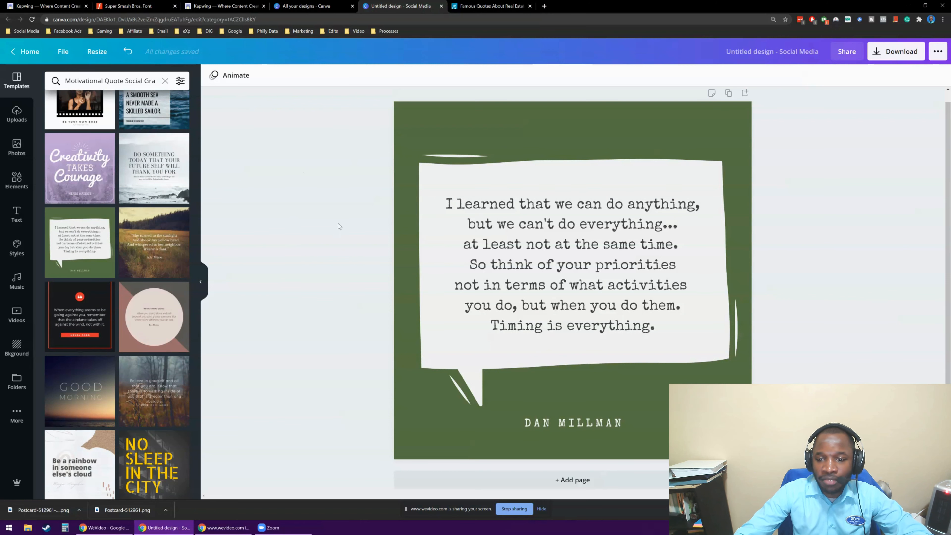
Replace all the quote text inside the speech bubble with the copied real estate quote and its attribution.
{"action": "left_click", "coordinate": [522, 273]}
{"action": "triple_click", "coordinate": [523, 273]}
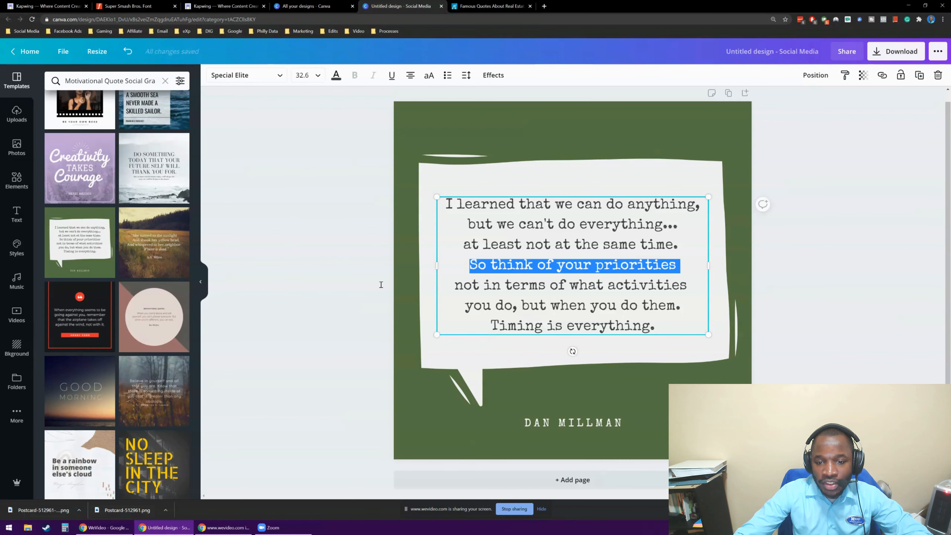
{"action": "left_click", "coordinate": [356, 278]}
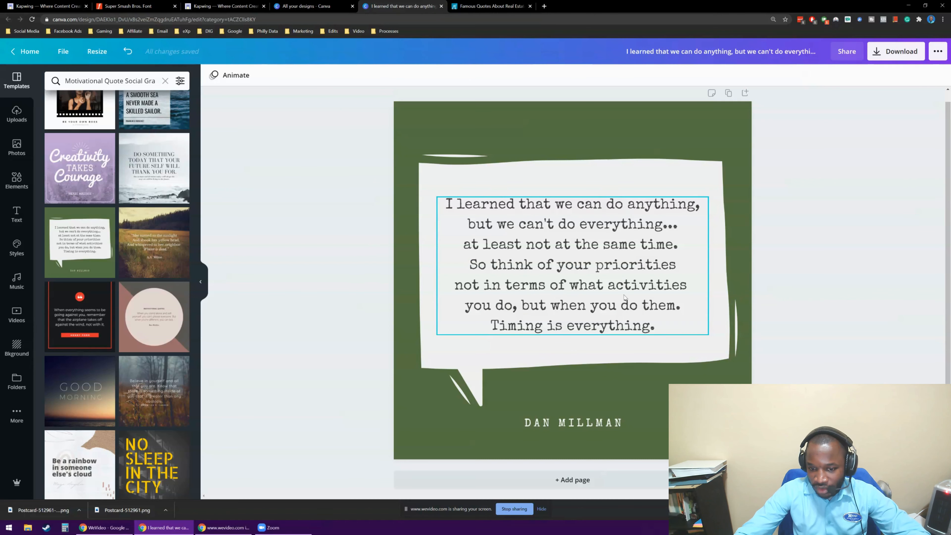
{"action": "left_click", "coordinate": [629, 325]}
{"action": "double_click", "coordinate": [670, 325]}
{"action": "left_click_drag", "start_coordinate": [675, 329], "coordinate": [448, 207]}
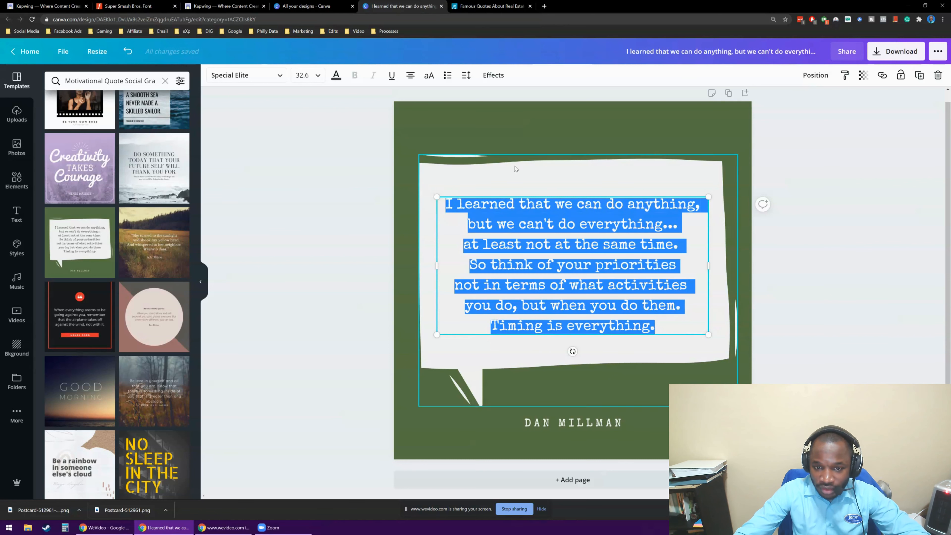
{"action": "left_click", "coordinate": [671, 326]}
{"action": "left_click_drag", "start_coordinate": [655, 325], "coordinate": [463, 212]}
{"action": "left_click", "coordinate": [673, 326]}
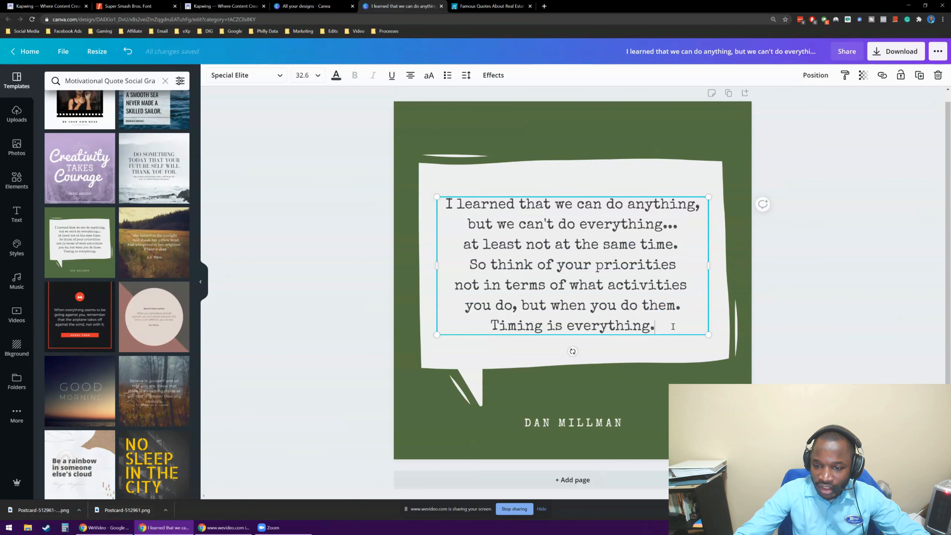
{"action": "key", "text": "ctrl+a"}
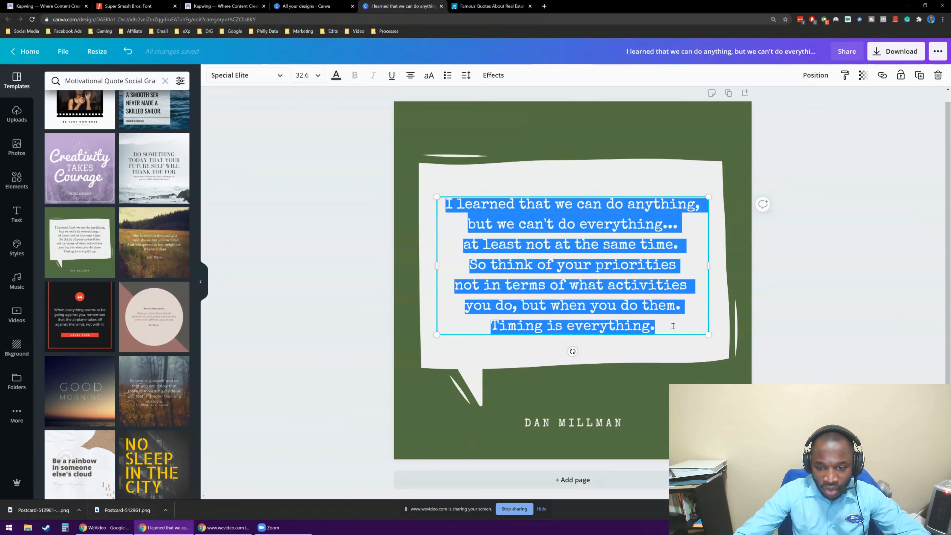
{"action": "key", "text": "BackSpace"}
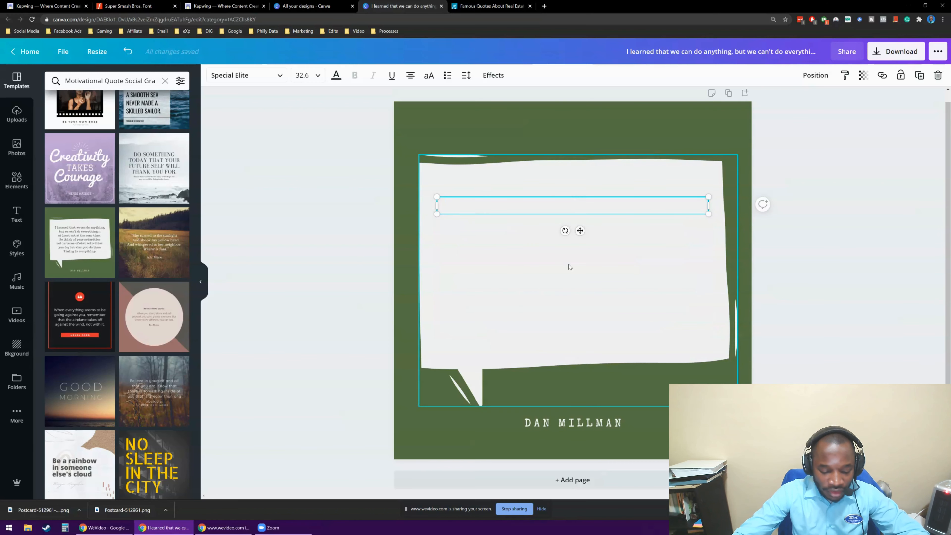
{"action": "key", "text": "ctrl+v"}
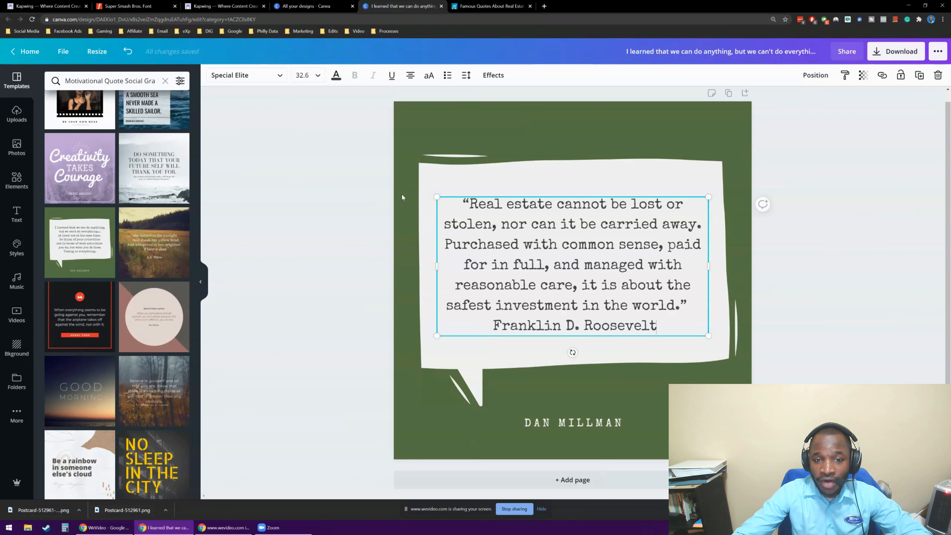
Enlarge the quote text to size 33.5, then cut the "Franklin D. Roosevelt" line and the trailing blank space from it.
{"action": "left_click_drag", "start_coordinate": [436, 196], "coordinate": [433, 185]}
{"action": "left_click", "coordinate": [869, 229]}
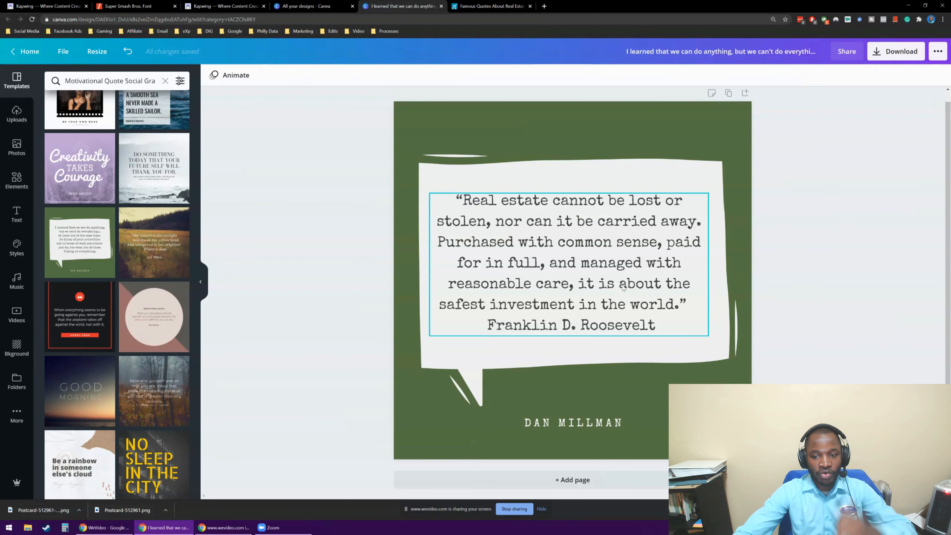
{"action": "double_click", "coordinate": [656, 329]}
{"action": "left_click", "coordinate": [576, 324]}
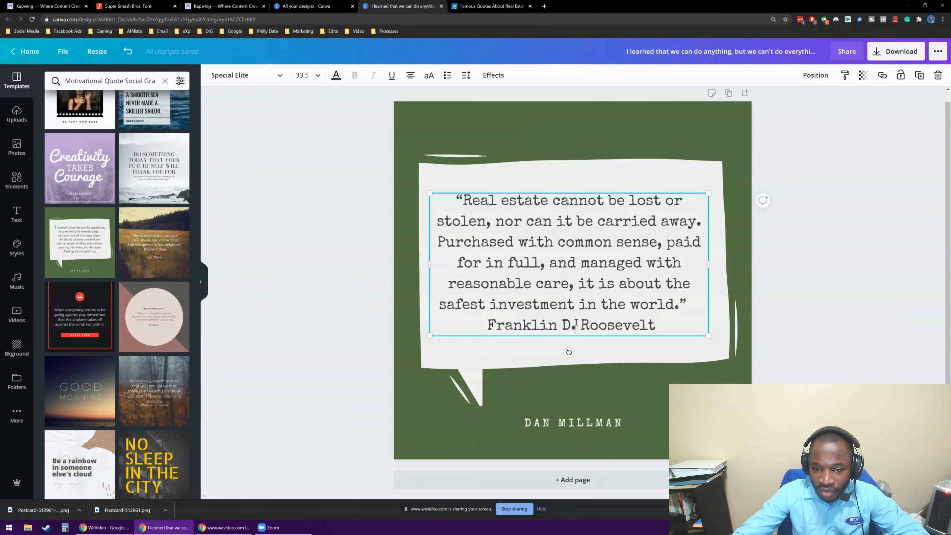
{"action": "left_click_drag", "start_coordinate": [487, 324], "coordinate": [661, 328]}
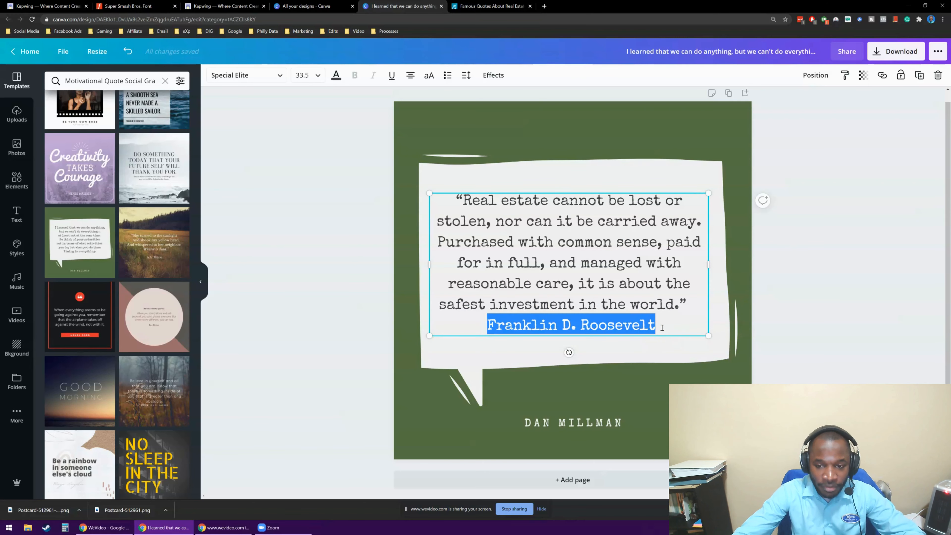
{"action": "key", "text": "BackSpace"}
{"action": "key", "text": "BackSpace"}
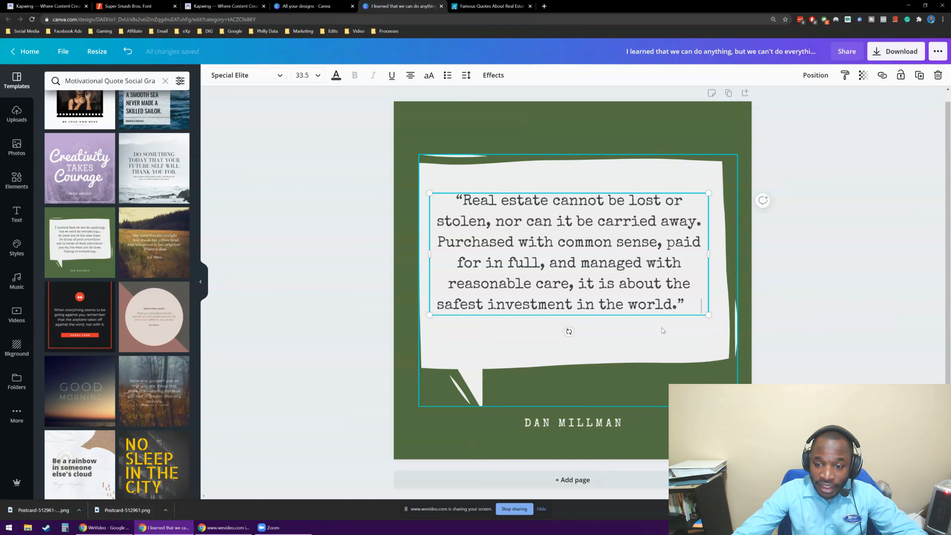
{"action": "key", "text": "BackSpace"}
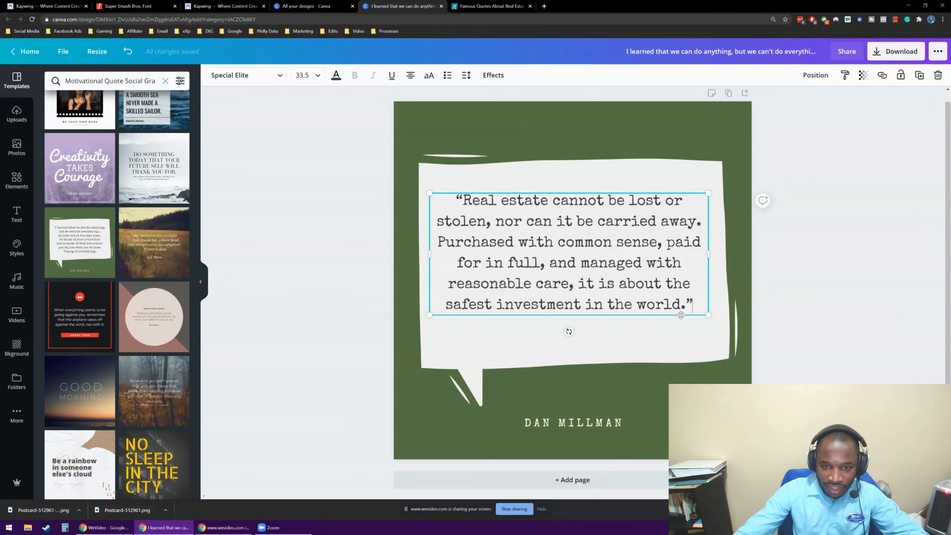
Scale the quote text up to size 34.4 and narrow its text box to a width of about 672.
{"action": "left_click_drag", "start_coordinate": [709, 315], "coordinate": [713, 331]}
{"action": "left_click_drag", "start_coordinate": [712, 256], "coordinate": [653, 258]}
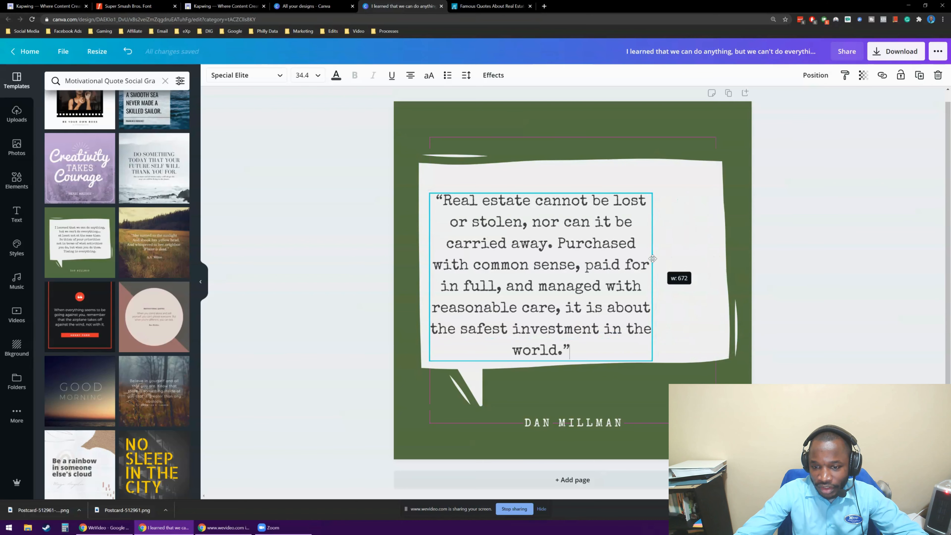
{"action": "left_click_drag", "start_coordinate": [593, 265], "coordinate": [611, 247]}
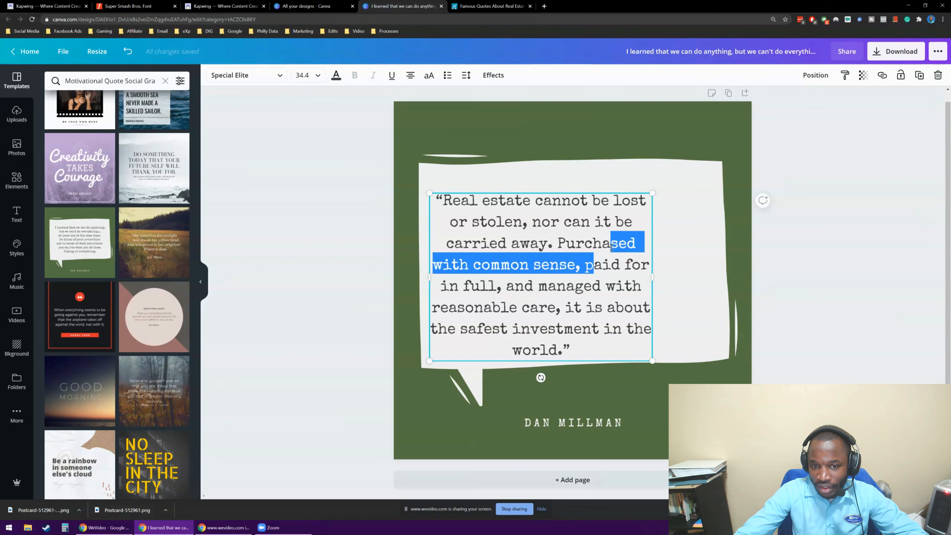
{"action": "left_click", "coordinate": [506, 232]}
Enlarge the quote text to size 39.2 and centre it horizontally on the page within the speech bubble.
{"action": "left_click_drag", "start_coordinate": [653, 196], "coordinate": [684, 170]}
{"action": "left_click", "coordinate": [566, 227]}
{"action": "left_click", "coordinate": [336, 240]}
{"action": "left_click_drag", "start_coordinate": [501, 222], "coordinate": [518, 221]}
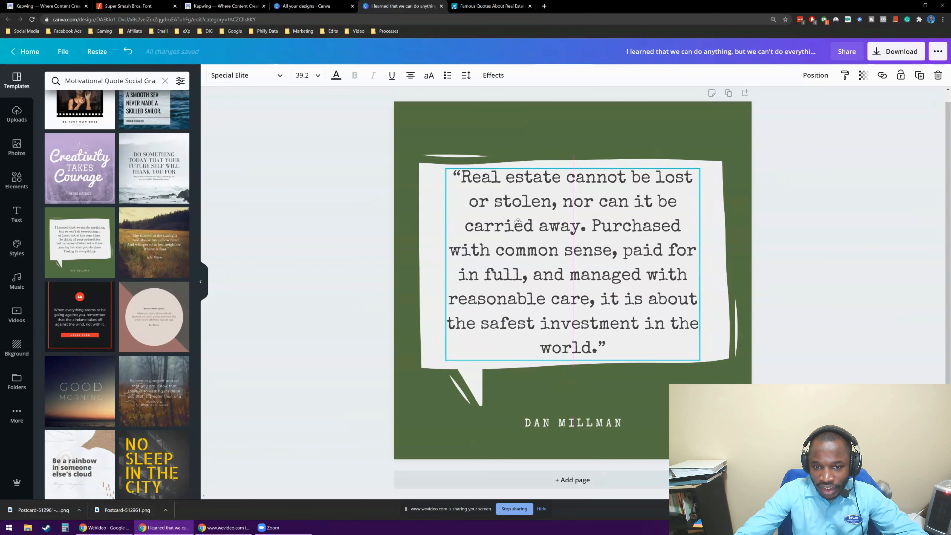
{"action": "left_click", "coordinate": [316, 242]}
Replace the author name below the speech bubble with the cut "Franklin D. Roosevelt" text.
{"action": "left_click", "coordinate": [571, 423]}
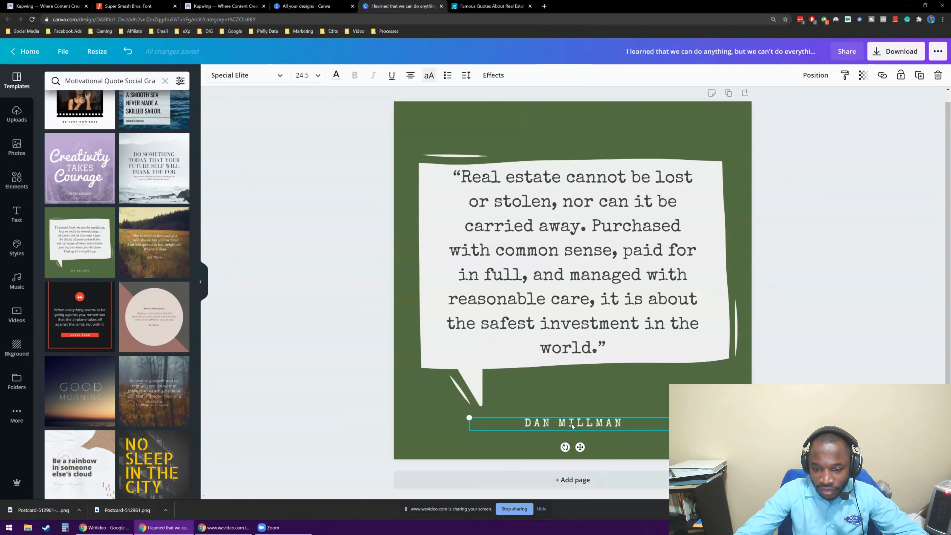
{"action": "type", "text": "FRANKLIN D. ROOSEVELT"}
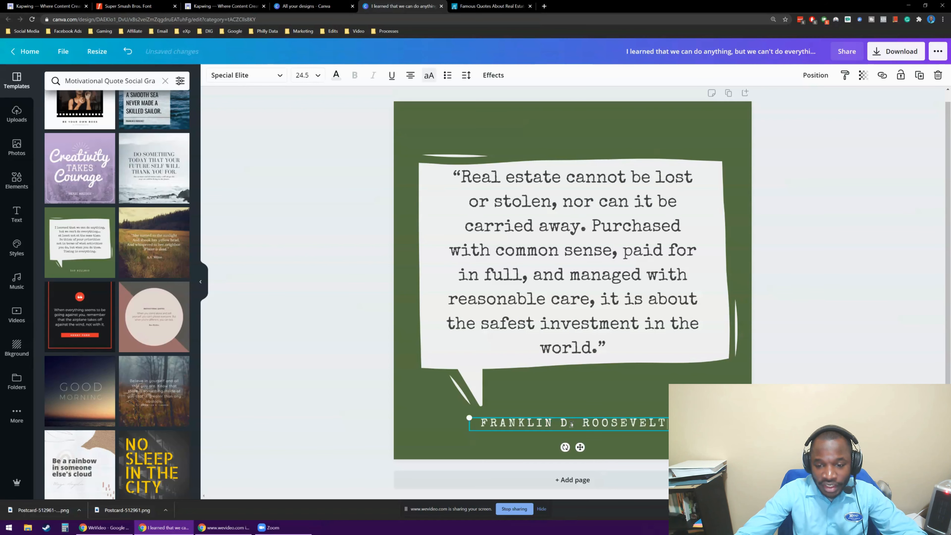
{"action": "left_click", "coordinate": [368, 393]}
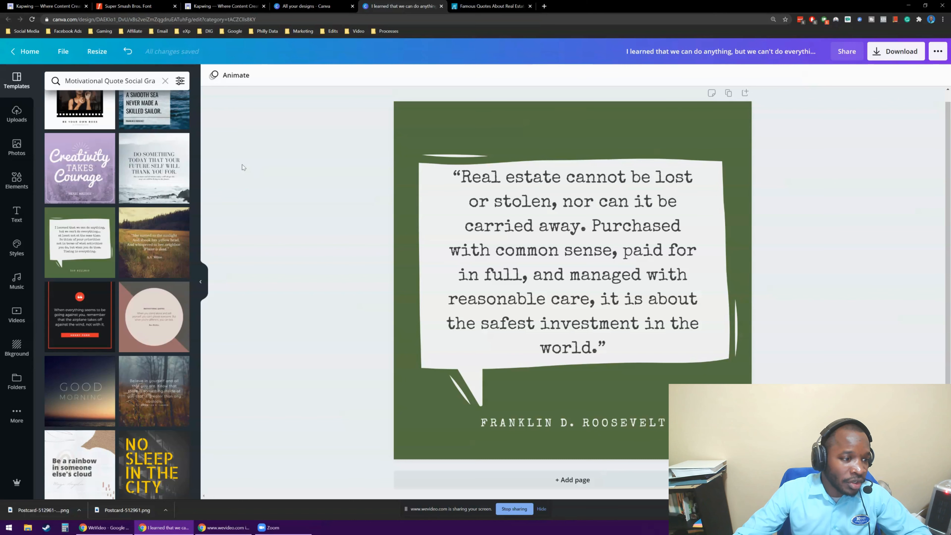
Change the page's green background to the DRES brand blue, #2d84da.
{"action": "left_click", "coordinate": [474, 123]}
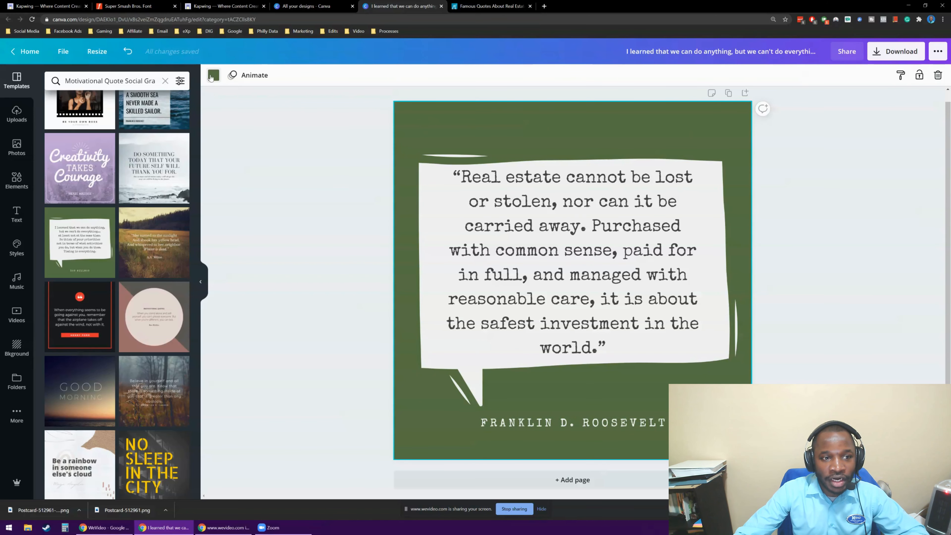
{"action": "left_click", "coordinate": [213, 75]}
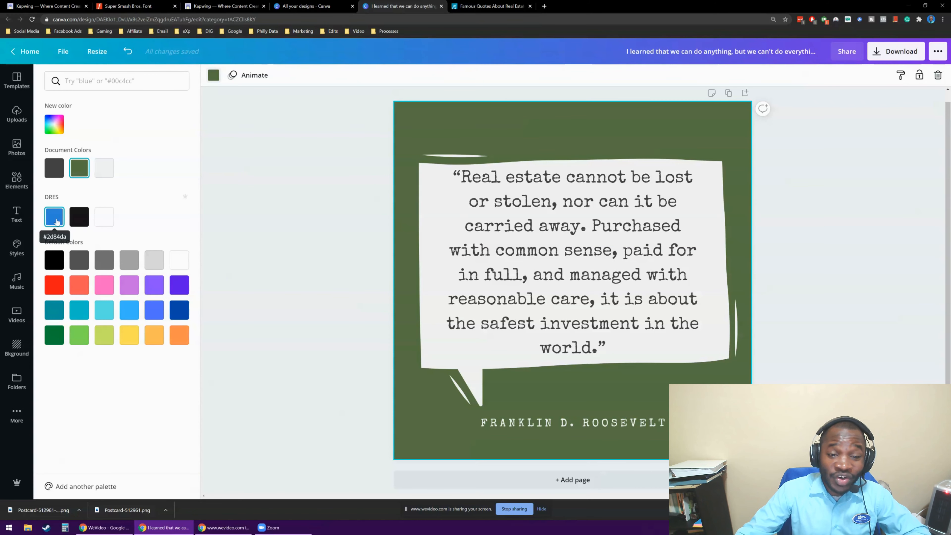
{"action": "left_click", "coordinate": [56, 221]}
{"action": "left_click", "coordinate": [338, 288]}
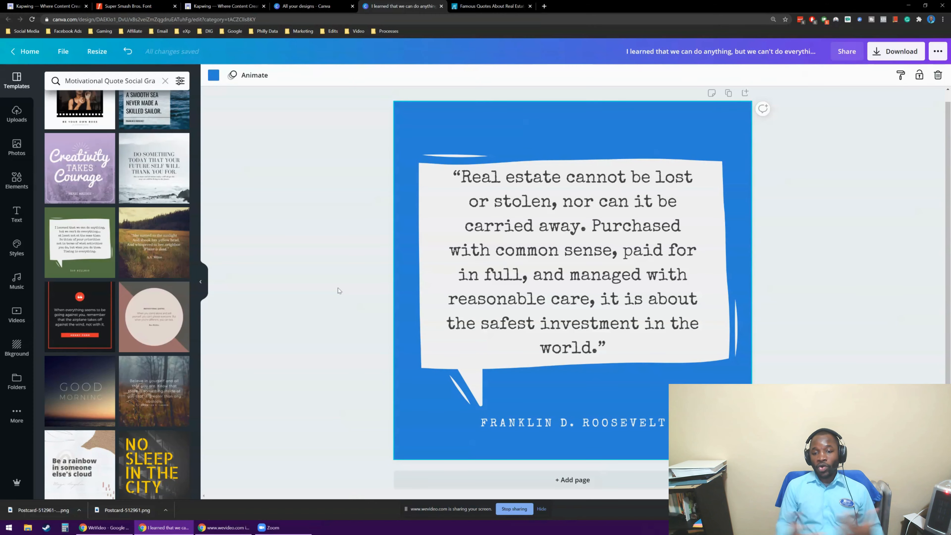
Try a series of default colours on the page background, from black and greys through purple, blues and yellow to orange.
{"action": "left_click", "coordinate": [214, 75]}
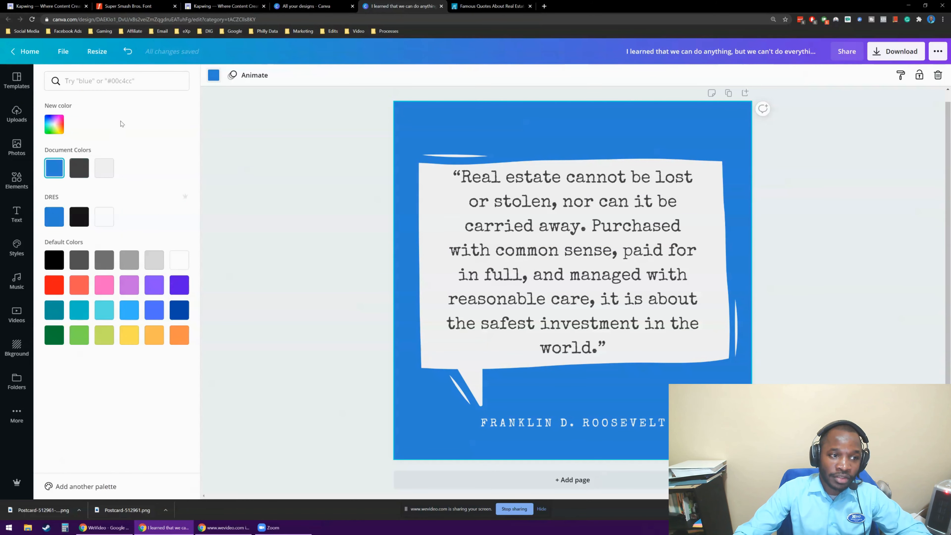
{"action": "left_click", "coordinate": [54, 259]}
{"action": "left_click", "coordinate": [79, 259]}
{"action": "left_click", "coordinate": [105, 263]}
{"action": "left_click", "coordinate": [130, 261]}
{"action": "left_click", "coordinate": [159, 261]}
{"action": "left_click", "coordinate": [153, 285]}
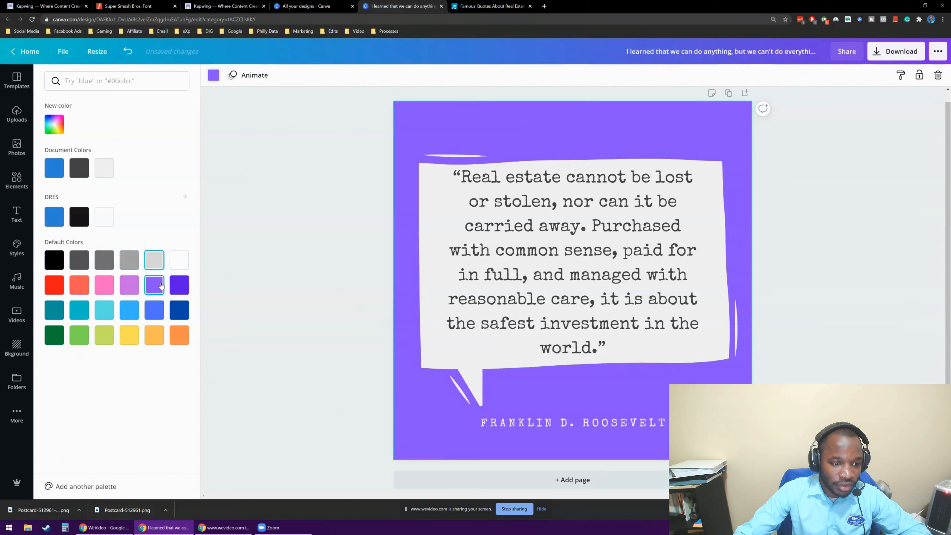
{"action": "left_click", "coordinate": [154, 312]}
{"action": "left_click", "coordinate": [131, 315]}
{"action": "left_click", "coordinate": [129, 334]}
{"action": "left_click", "coordinate": [153, 334]}
{"action": "left_click", "coordinate": [174, 330]}
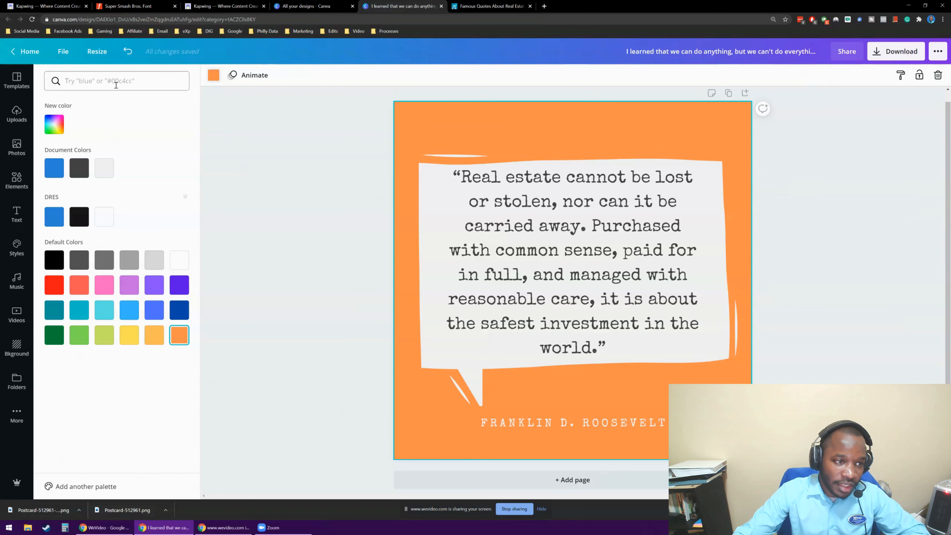
Search the colours for #FFFFFF and for "dark blue", and try the darkest navy of The Deep Blue palette on the background.
{"action": "type", "text": "#FFFF"}
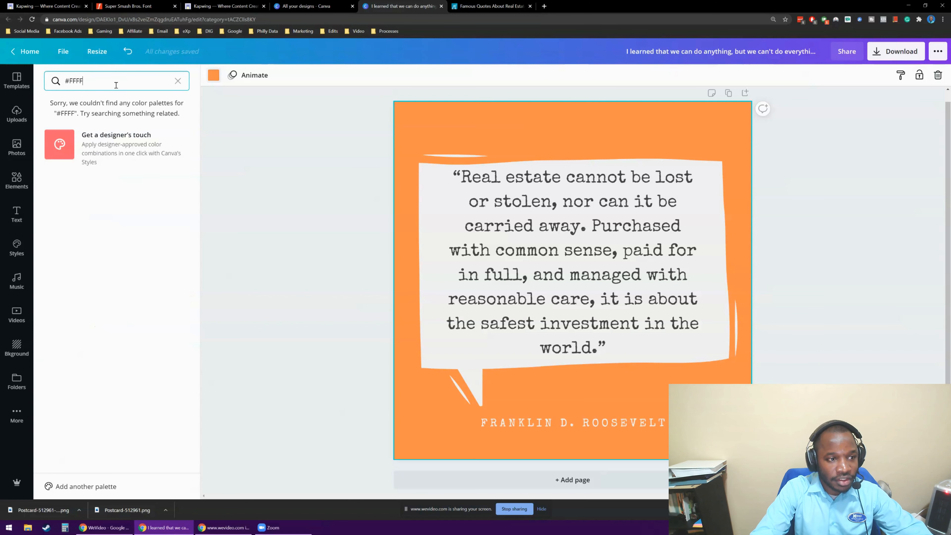
{"action": "type", "text": "FF"}
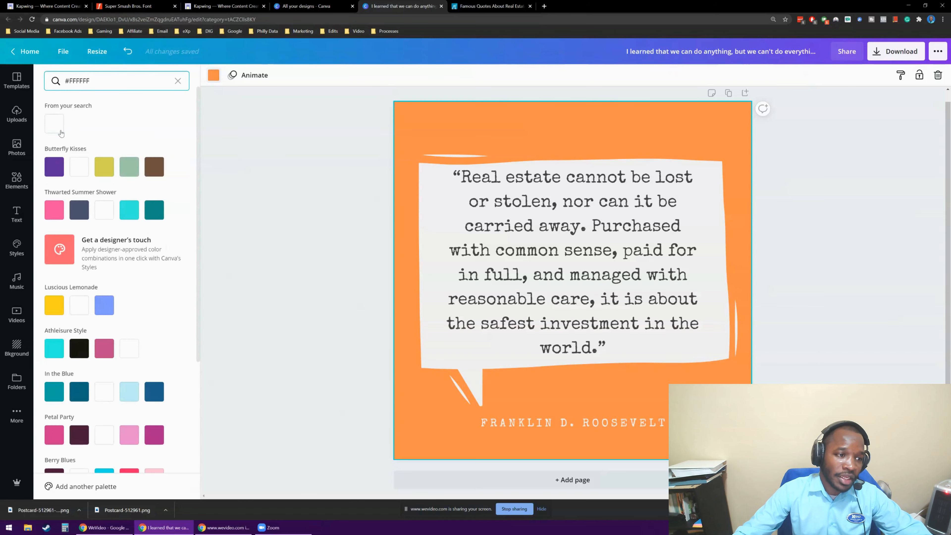
{"action": "triple_click", "coordinate": [111, 82]}
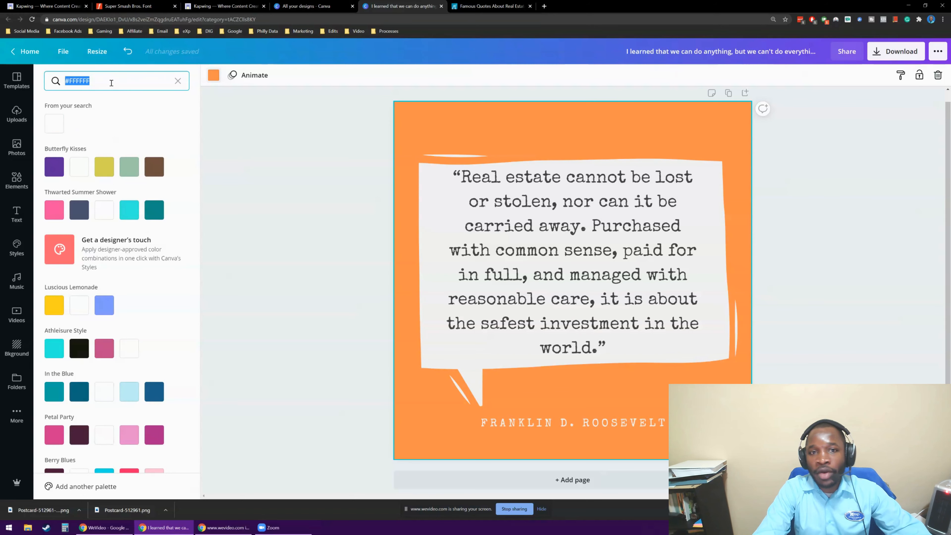
{"action": "type", "text": "dark blue"}
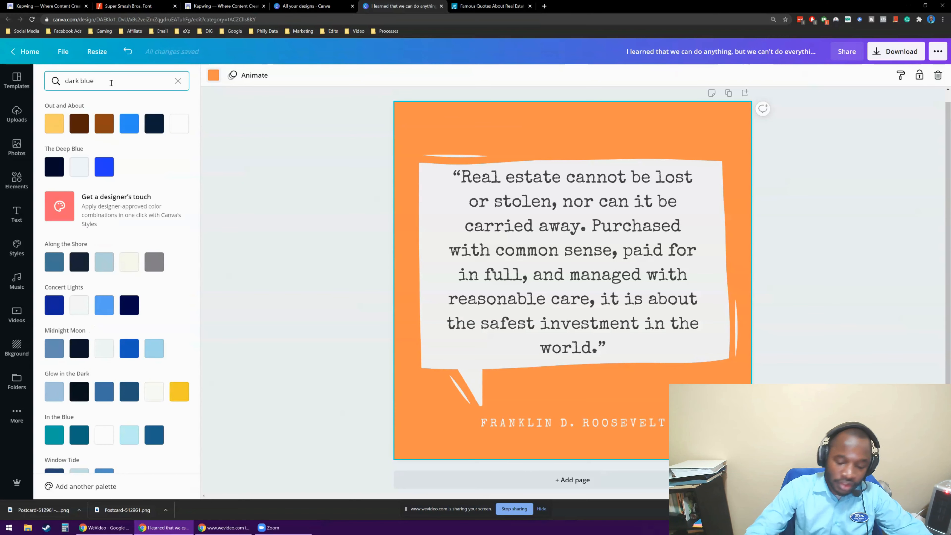
{"action": "scroll", "coordinate": [121, 173], "scroll_direction": "down", "scroll_amount": 3}
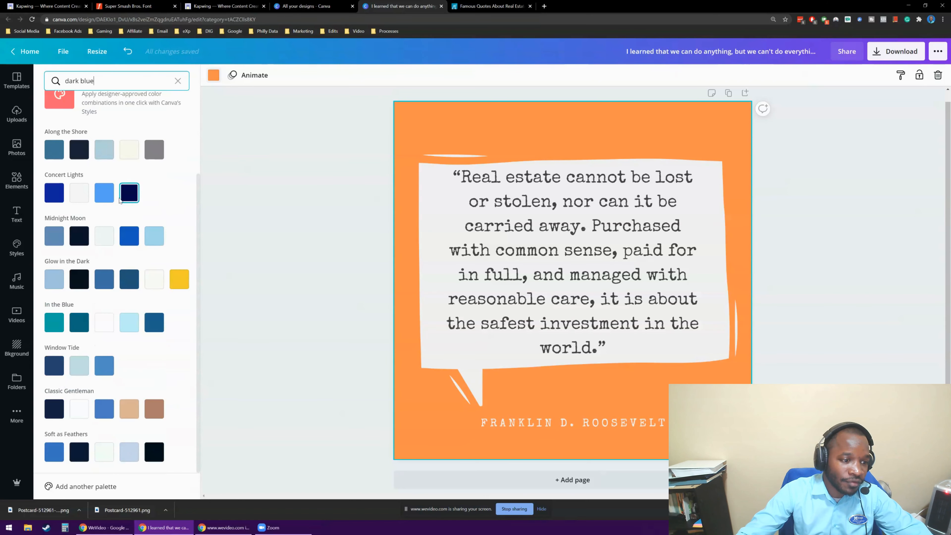
{"action": "scroll", "coordinate": [106, 255], "scroll_direction": "up", "scroll_amount": 3}
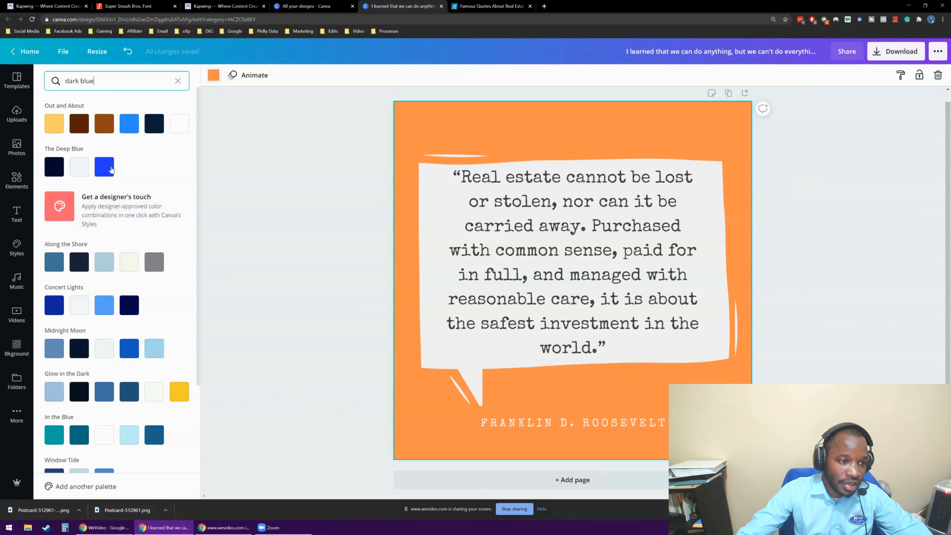
{"action": "left_click", "coordinate": [54, 163]}
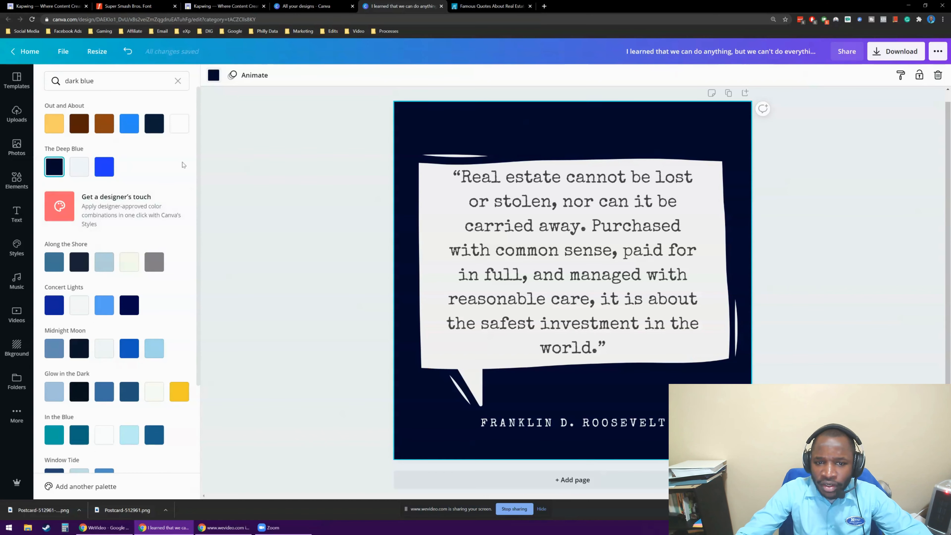
Search the colours for "pink" and try several Stacked Cupcake Cups shades on the background, finishing with the light pink.
{"action": "triple_click", "coordinate": [112, 82]}
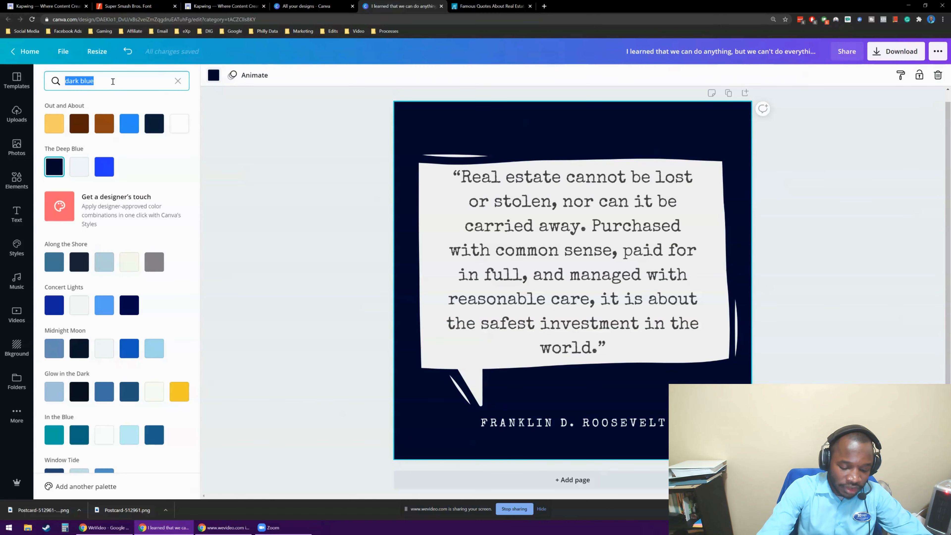
{"action": "type", "text": "pink"}
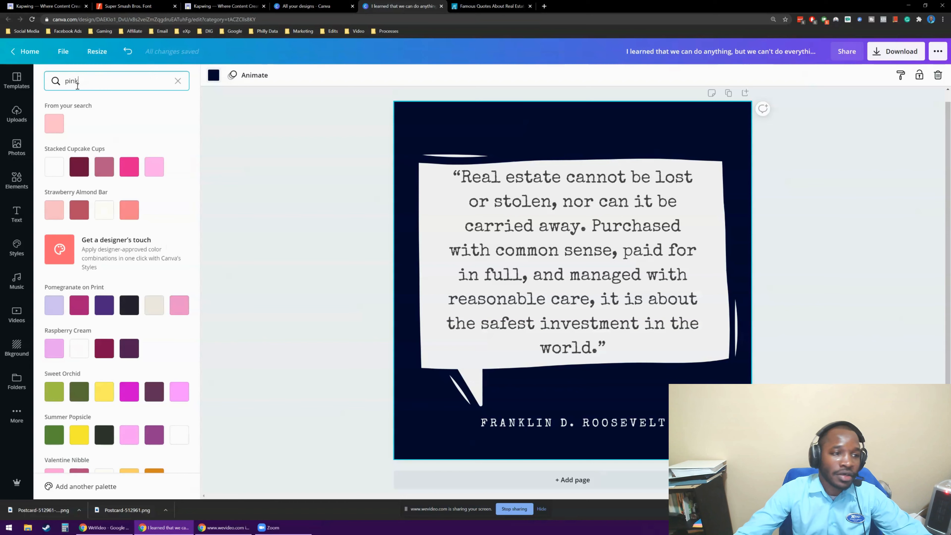
{"action": "left_click", "coordinate": [148, 169]}
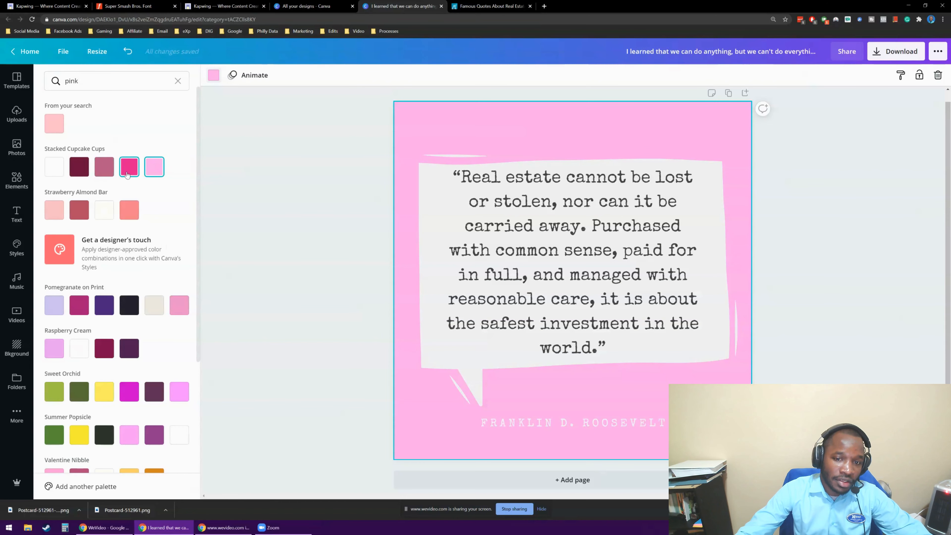
{"action": "left_click", "coordinate": [127, 172]}
{"action": "left_click", "coordinate": [97, 171]}
{"action": "left_click", "coordinate": [79, 167]}
{"action": "left_click", "coordinate": [154, 167]}
{"action": "double_click", "coordinate": [93, 87]}
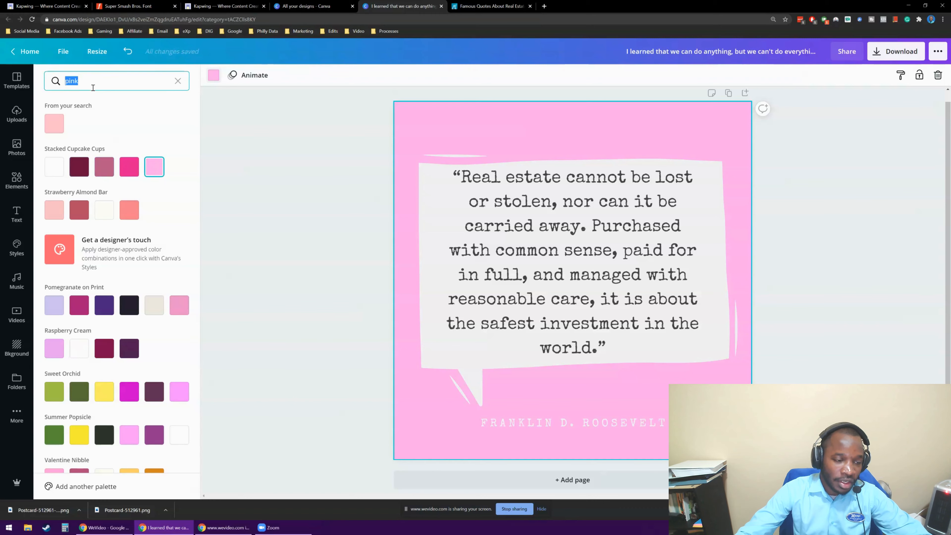
{"action": "left_click", "coordinate": [178, 81]}
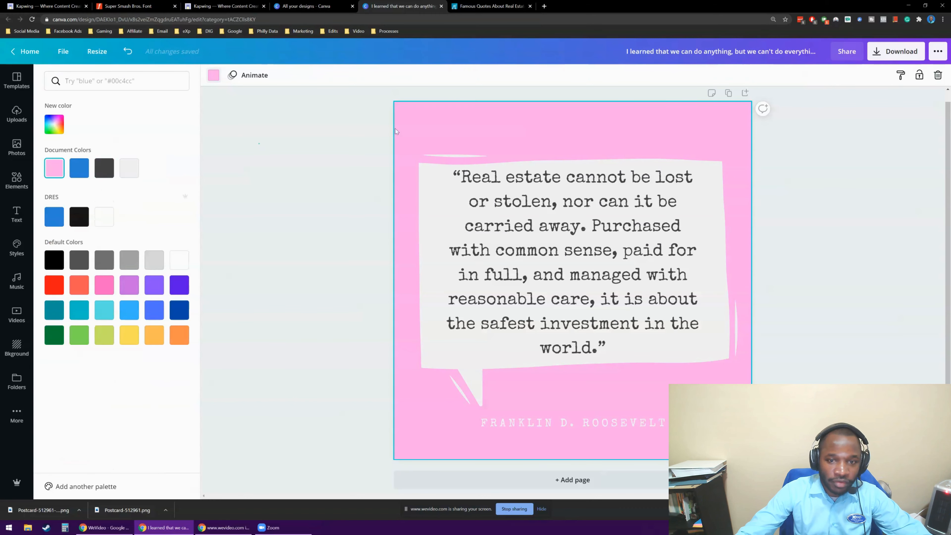
Set the page background back to the DRES brand blue.
{"action": "left_click", "coordinate": [282, 164]}
{"action": "left_click", "coordinate": [213, 75]}
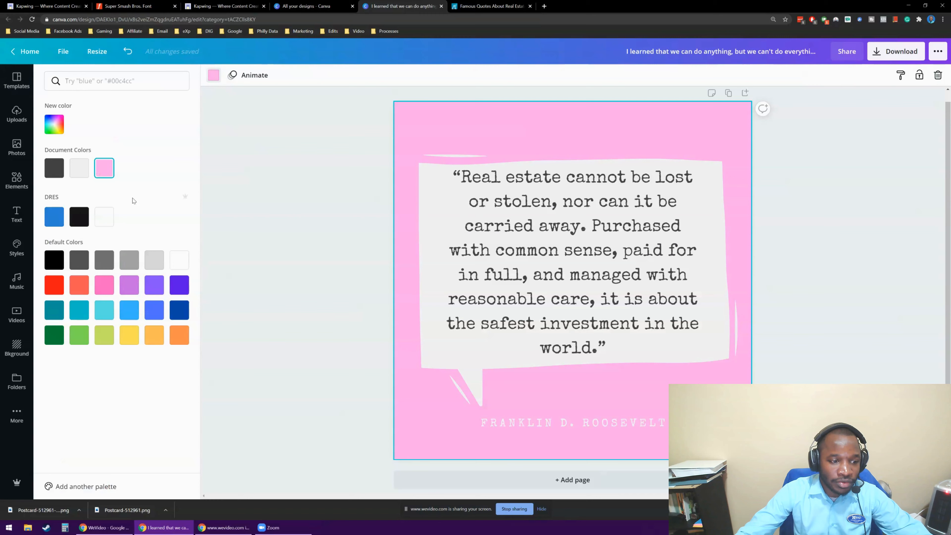
{"action": "left_click", "coordinate": [56, 221]}
{"action": "left_click", "coordinate": [295, 161]}
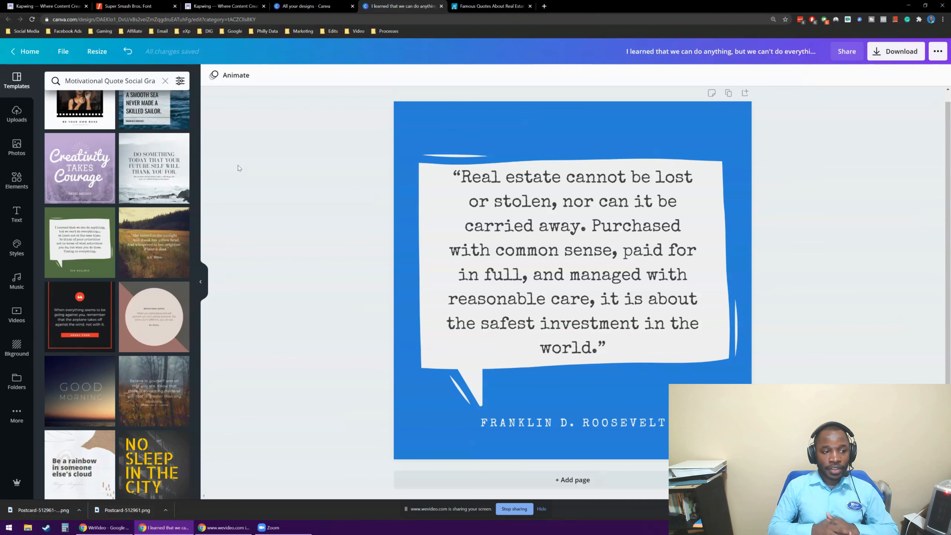
Search the elements for "house" and add the red line graphic of three connected houses to the page.
{"action": "left_click", "coordinate": [16, 182]}
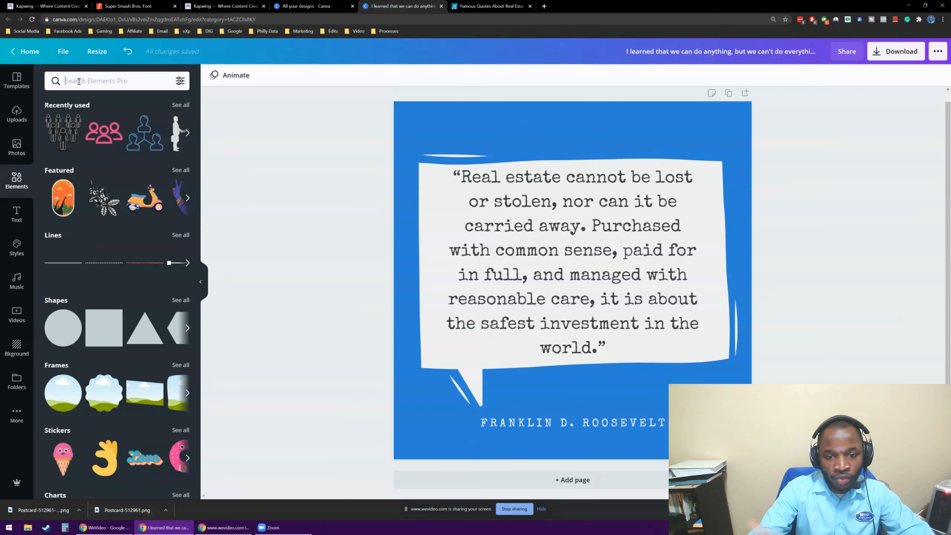
{"action": "left_click", "coordinate": [79, 81]}
{"action": "type", "text": "house"}
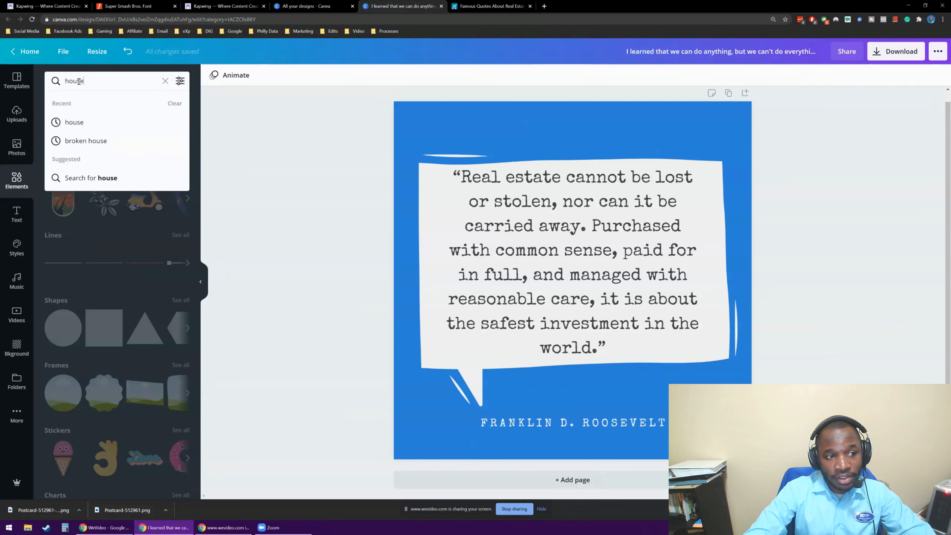
{"action": "key", "text": "Return"}
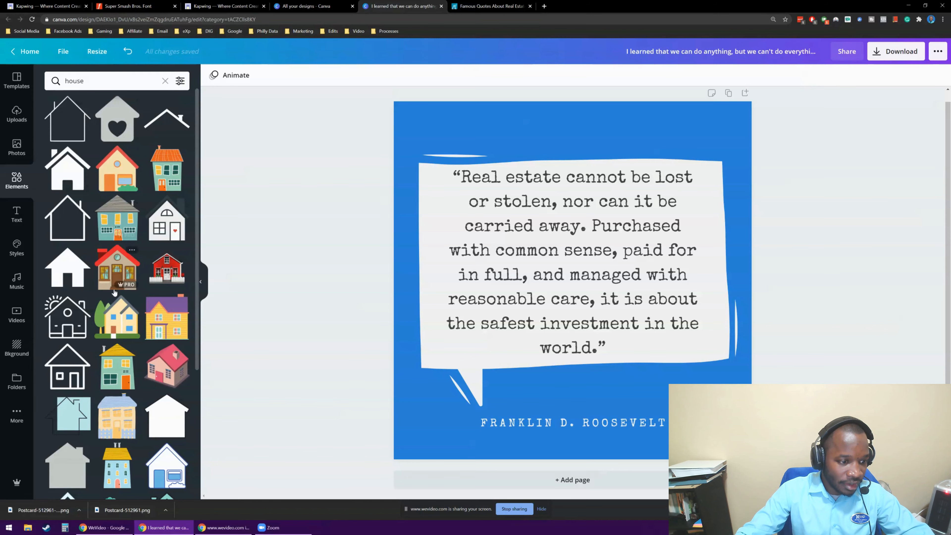
{"action": "scroll", "coordinate": [159, 319], "scroll_direction": "down", "scroll_amount": 2}
{"action": "scroll", "coordinate": [158, 319], "scroll_direction": "down", "scroll_amount": 2}
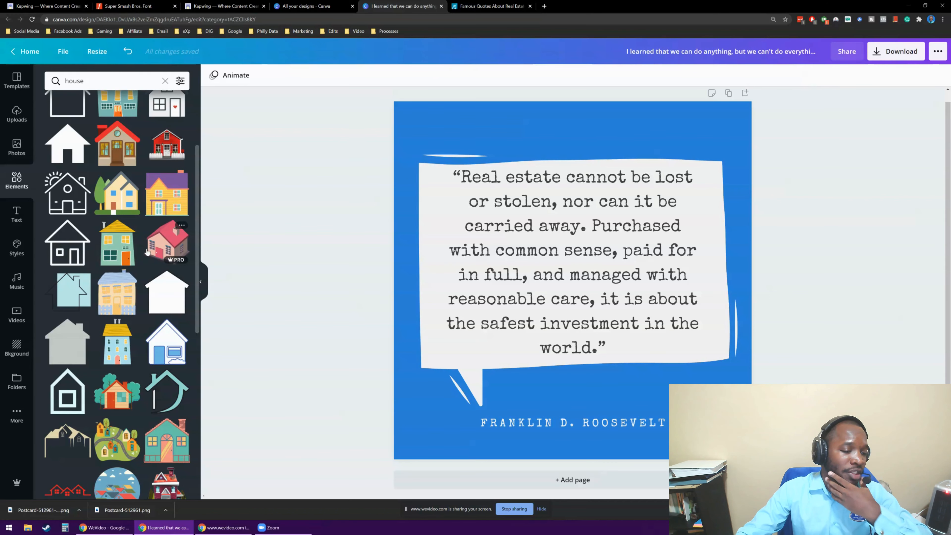
{"action": "scroll", "coordinate": [147, 252], "scroll_direction": "down", "scroll_amount": 3}
{"action": "scroll", "coordinate": [119, 282], "scroll_direction": "down", "scroll_amount": 3}
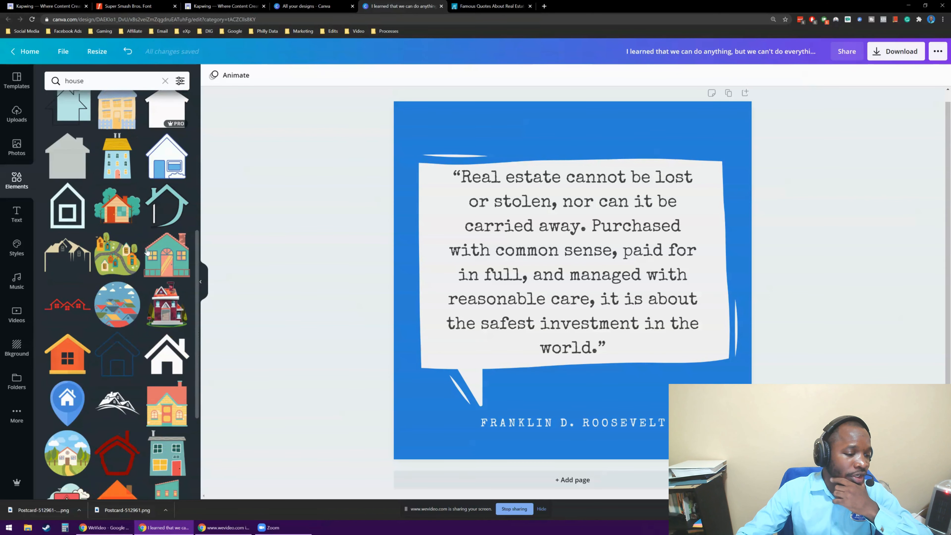
{"action": "left_click", "coordinate": [63, 308]}
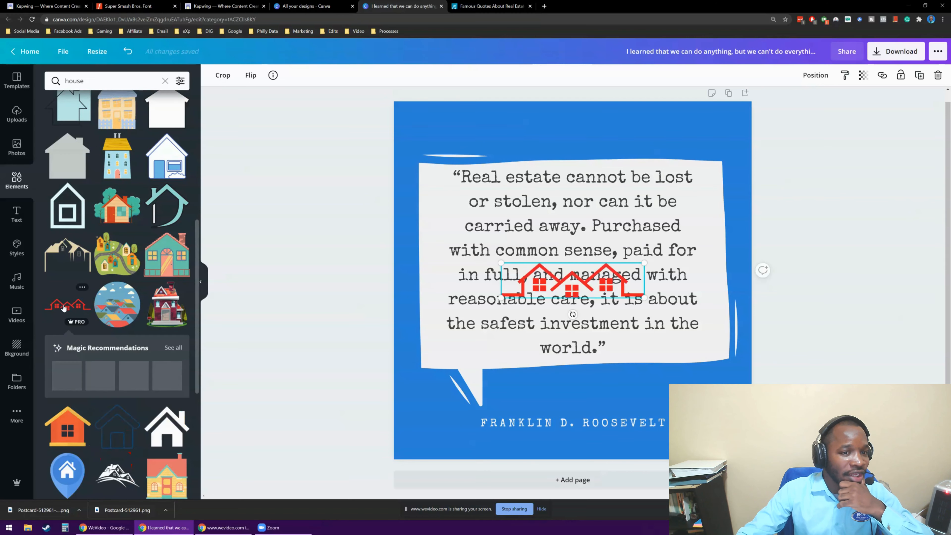
Place the three-house graphic above the speech bubble and enlarge it to fill most of the space there.
{"action": "left_click_drag", "start_coordinate": [579, 288], "coordinate": [569, 132]}
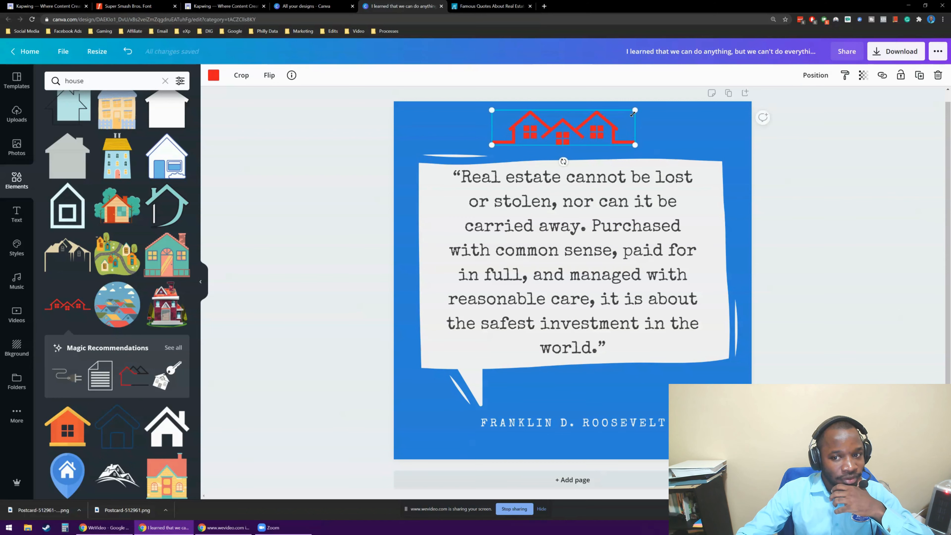
{"action": "left_click_drag", "start_coordinate": [641, 111], "coordinate": [683, 101]}
{"action": "left_click_drag", "start_coordinate": [605, 132], "coordinate": [582, 141]}
{"action": "left_click", "coordinate": [331, 222]}
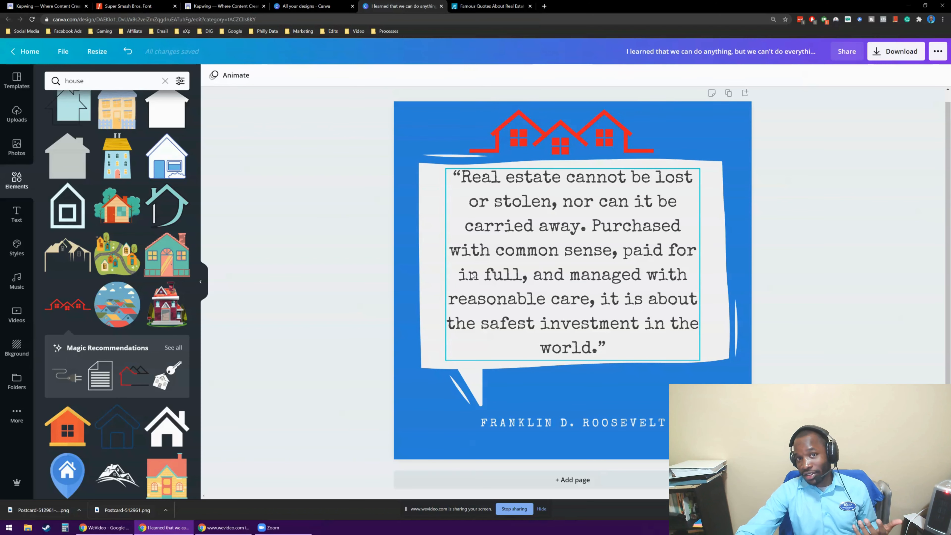
Recolour the three-house graphic to the light grey document colour that matches the speech bubble.
{"action": "left_click", "coordinate": [550, 131]}
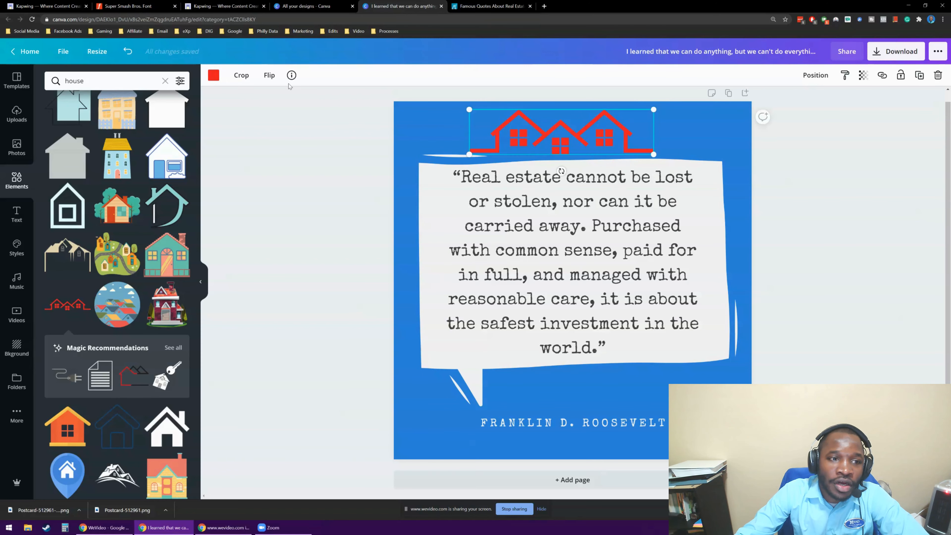
{"action": "left_click", "coordinate": [213, 75]}
{"action": "left_click", "coordinate": [130, 168]}
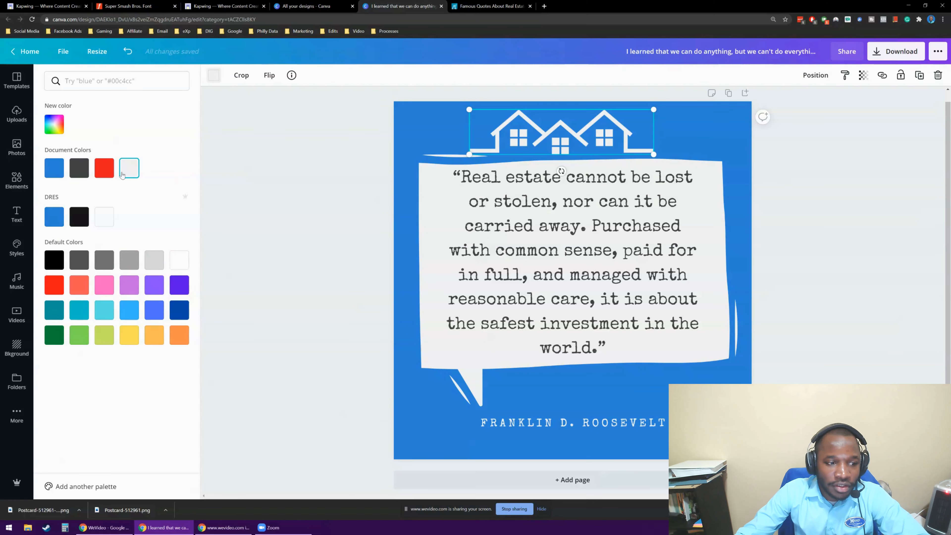
{"action": "left_click", "coordinate": [368, 173]}
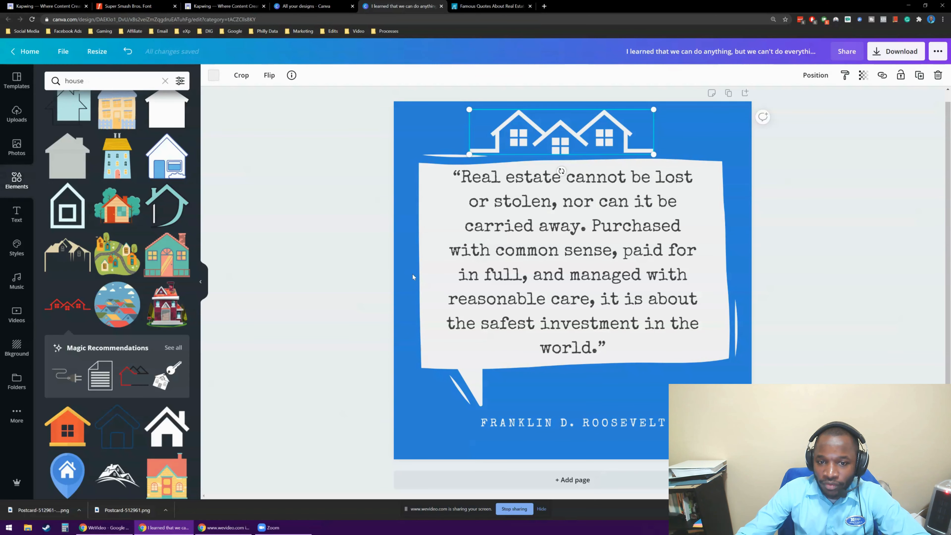
{"action": "left_click", "coordinate": [289, 219]}
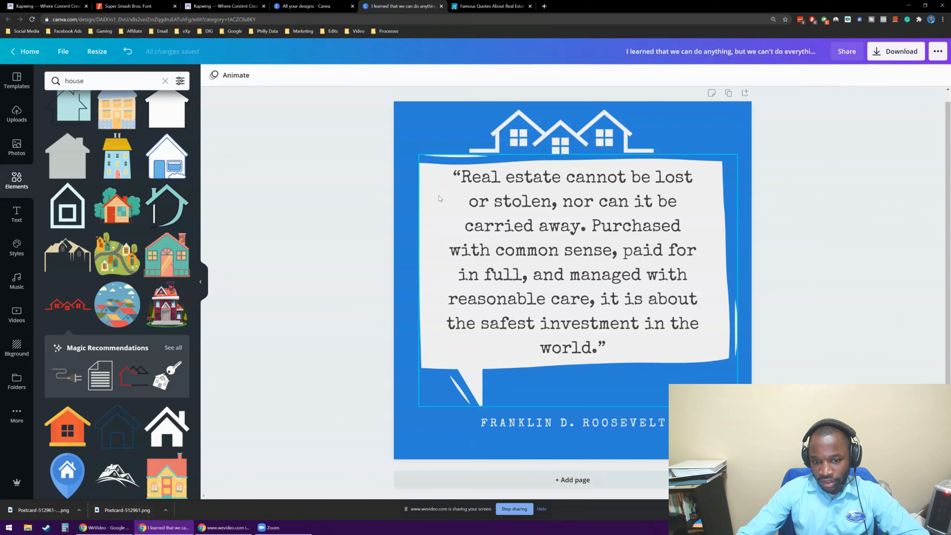
Nudge the speech bubble slightly down to leave more space below the house graphic.
{"action": "left_click", "coordinate": [422, 178]}
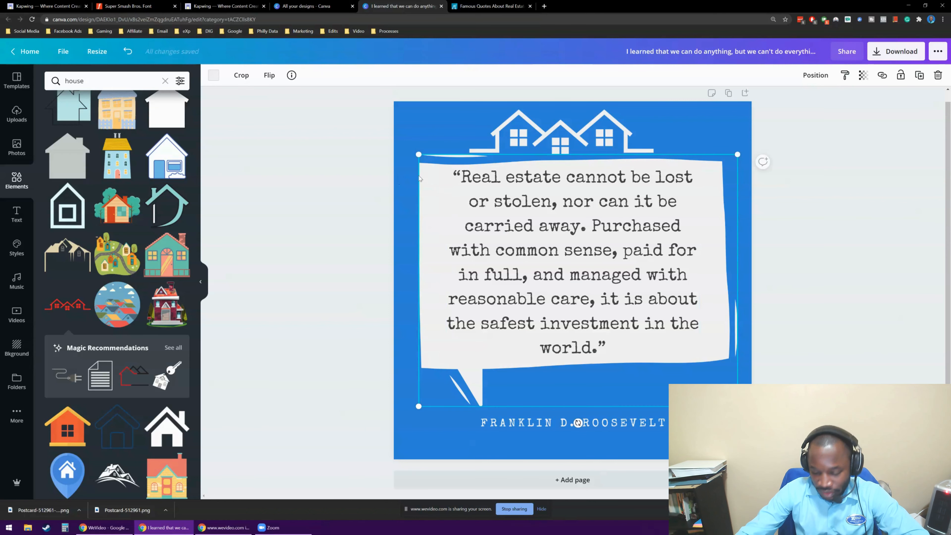
{"action": "key", "text": "Down"}
{"action": "key", "text": "Down"}
{"action": "key", "text": "Down"}
{"action": "key", "text": "Down"}
{"action": "key", "text": "Down"}
{"action": "key", "text": "Down"}
{"action": "key", "text": "Down"}
{"action": "key", "text": "Down"}
{"action": "key", "text": "Down"}
{"action": "key", "text": "Down"}
{"action": "key", "text": "Down"}
{"action": "key", "text": "Down"}
{"action": "key", "text": "Down"}
{"action": "key", "text": "Down"}
{"action": "key", "text": "Down"}
{"action": "key", "text": "Down"}
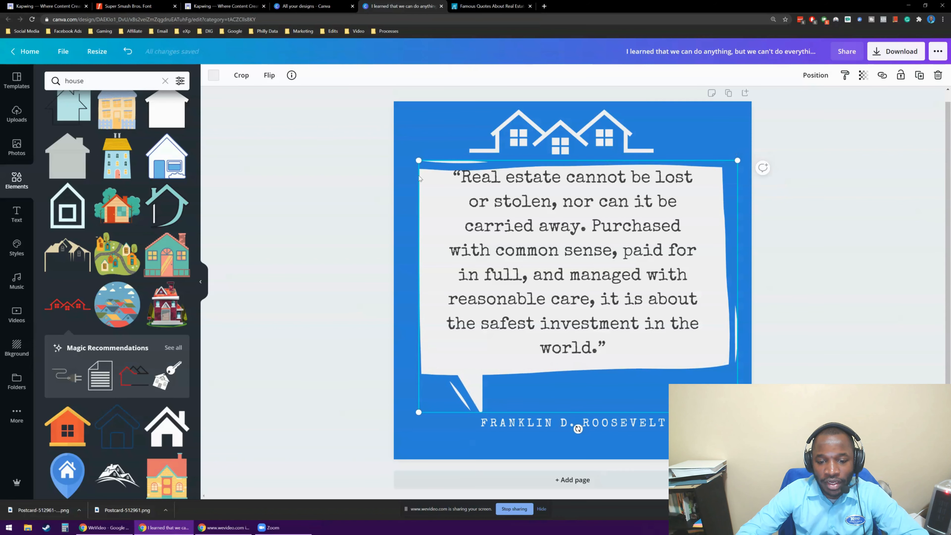
Nudge the quote text slightly down so it sits properly inside the speech bubble.
{"action": "left_click", "coordinate": [519, 204]}
{"action": "key", "text": "Down"}
{"action": "key", "text": "Down"}
{"action": "key", "text": "Down"}
{"action": "key", "text": "Down"}
{"action": "key", "text": "Down"}
{"action": "key", "text": "Down"}
{"action": "key", "text": "Down"}
{"action": "key", "text": "Down"}
{"action": "key", "text": "Down"}
{"action": "key", "text": "Down"}
{"action": "key", "text": "Down"}
{"action": "key", "text": "Down"}
{"action": "key", "text": "Down"}
{"action": "key", "text": "Down"}
{"action": "key", "text": "Down"}
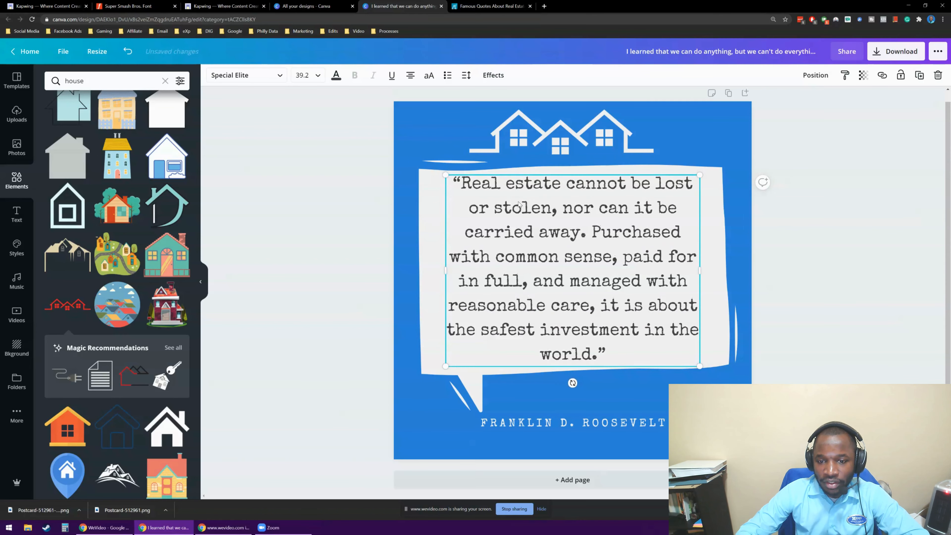
{"action": "key", "text": "Down"}
{"action": "left_click", "coordinate": [272, 153]}
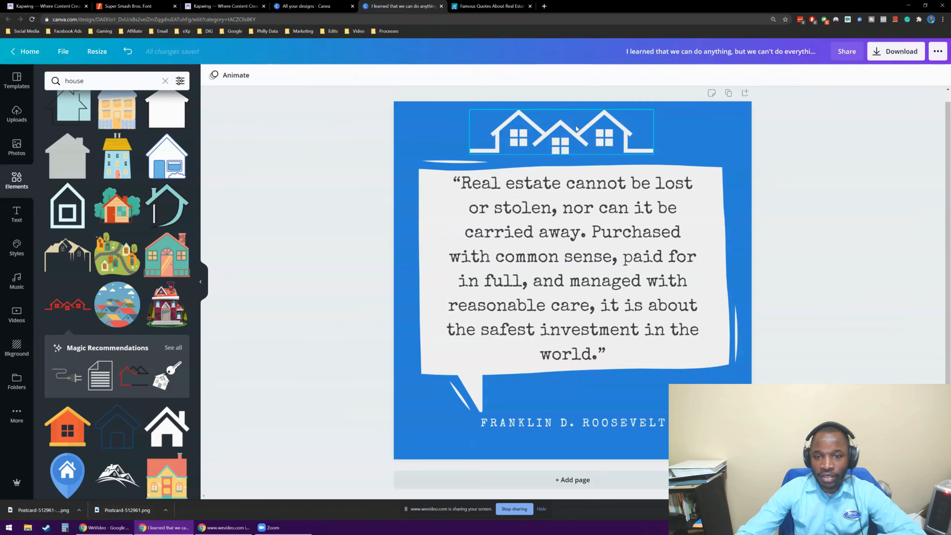
Nudge the three-house graphic slightly up and to the right above the speech bubble.
{"action": "left_click", "coordinate": [585, 139]}
{"action": "key", "text": "Up"}
{"action": "key", "text": "Up"}
{"action": "key", "text": "Up"}
{"action": "key", "text": "Up"}
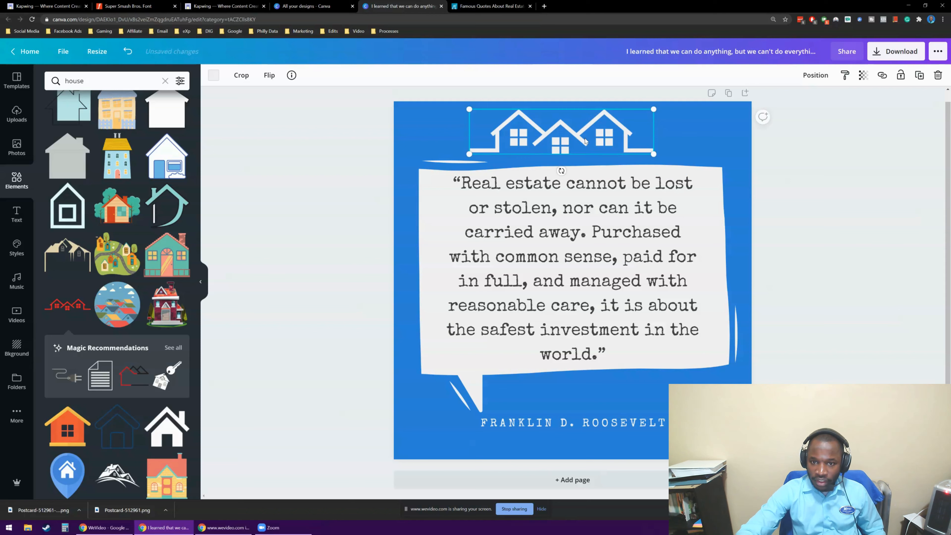
{"action": "key", "text": "Up"}
{"action": "key", "text": "Up"}
{"action": "key", "text": "Right"}
{"action": "key", "text": "Right"}
{"action": "key", "text": "Right"}
{"action": "key", "text": "Right"}
{"action": "key", "text": "Right"}
{"action": "key", "text": "Right"}
{"action": "key", "text": "Right"}
{"action": "key", "text": "Right"}
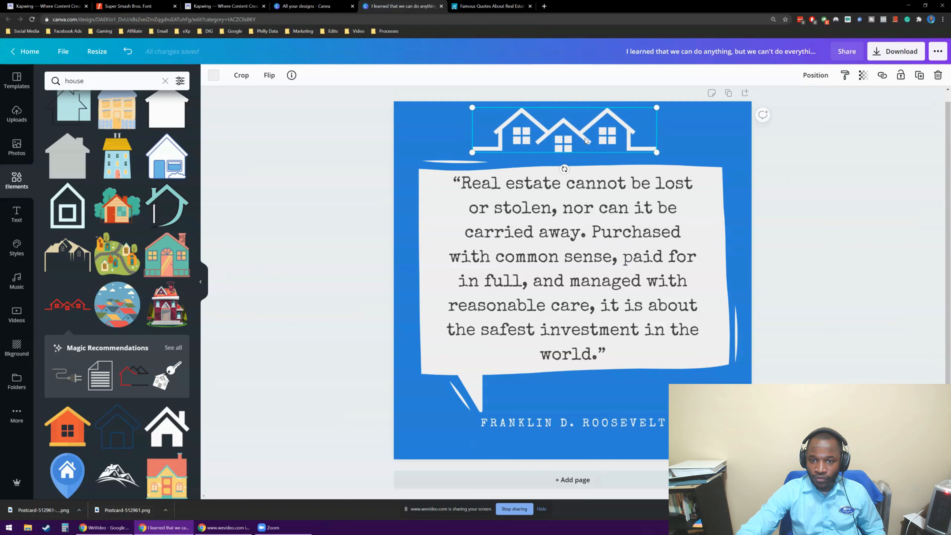
Deselect the house graphic and search the elements library for "real estate", looking through the graphics for one that suits the quote.
{"action": "left_click", "coordinate": [296, 196]}
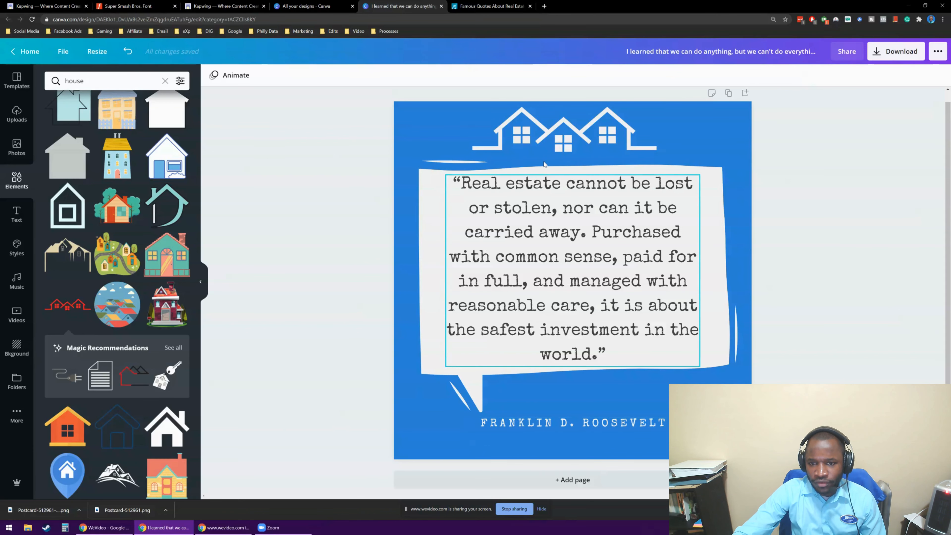
{"action": "left_click", "coordinate": [113, 86]}
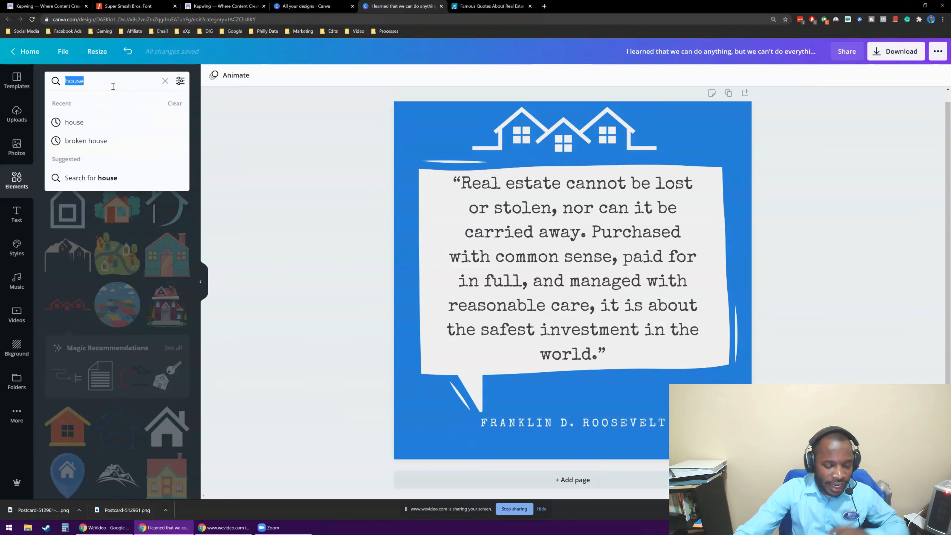
{"action": "type", "text": "real estate"}
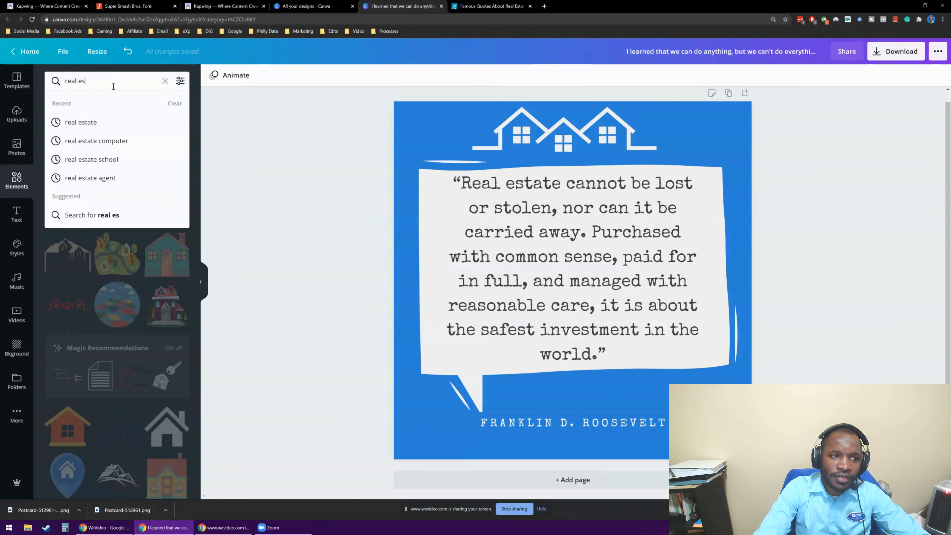
{"action": "key", "text": "Return"}
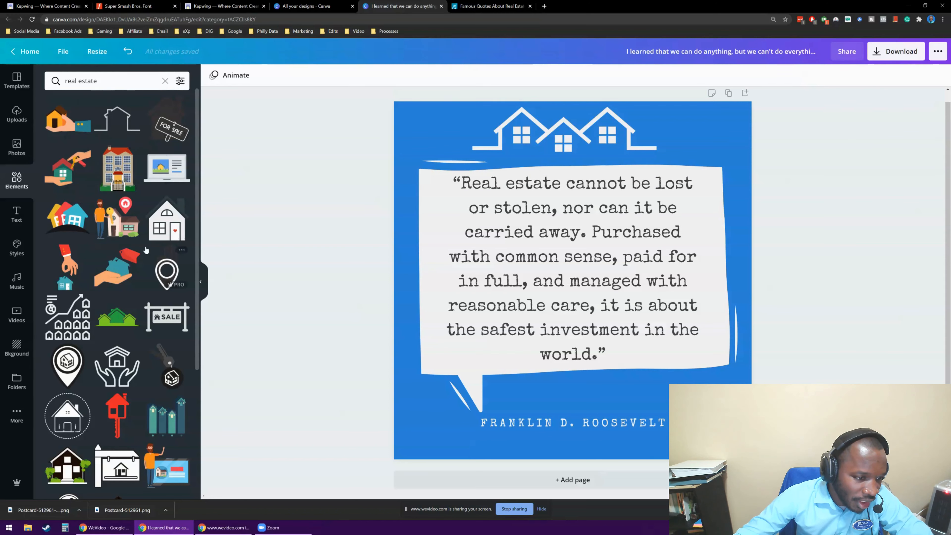
{"action": "scroll", "coordinate": [127, 254], "scroll_direction": "down", "scroll_amount": 2}
{"action": "scroll", "coordinate": [127, 254], "scroll_direction": "down", "scroll_amount": 3}
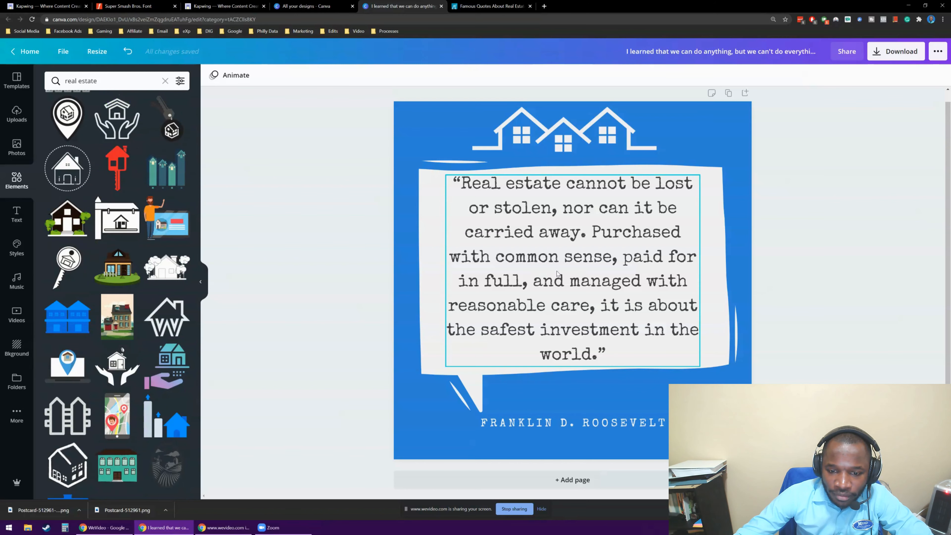
Search the elements library for "investment" graphics instead.
{"action": "left_click", "coordinate": [122, 85]}
{"action": "type", "text": "investme"}
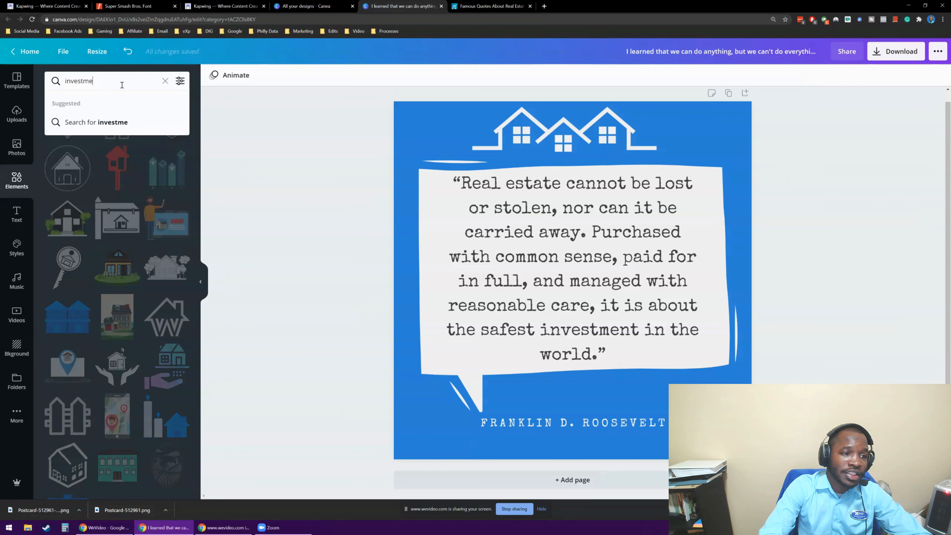
{"action": "type", "text": "nt"}
{"action": "key", "text": "Return"}
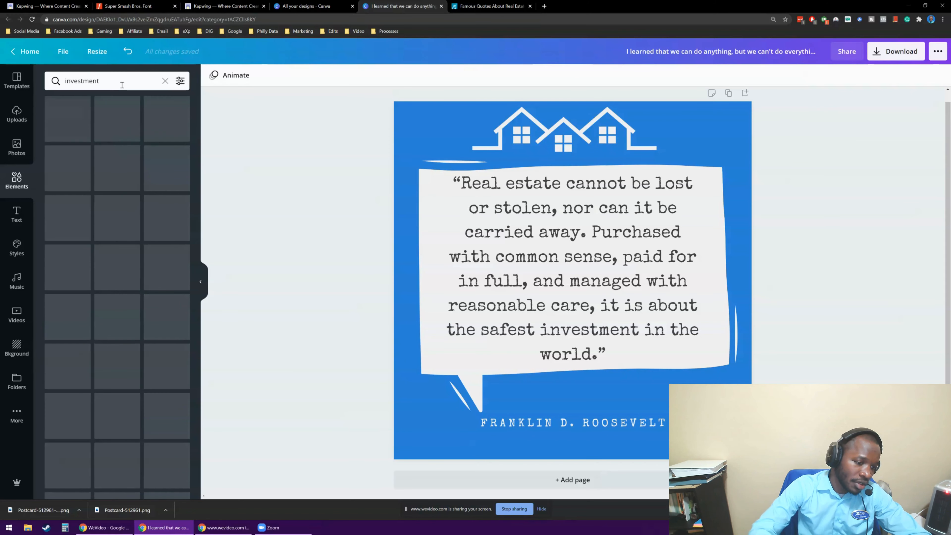
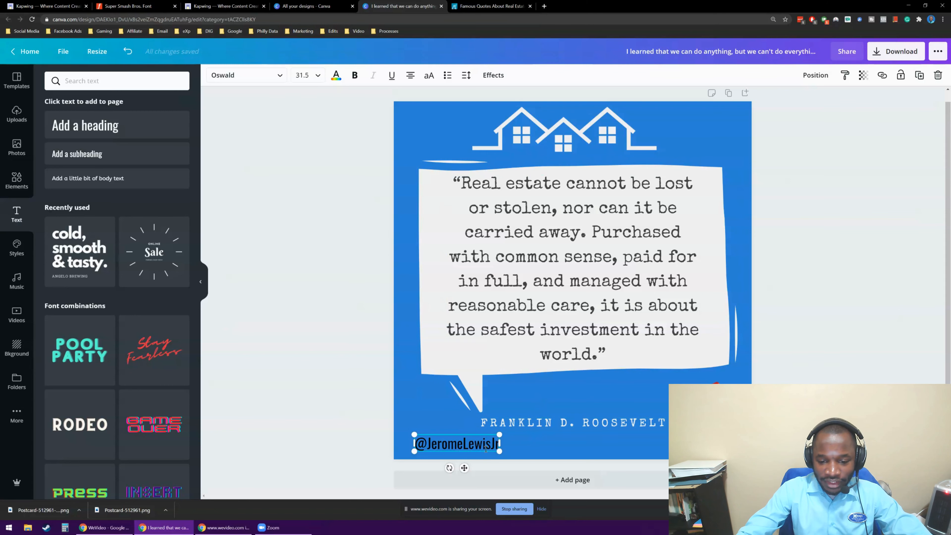
Shift the social media handle slightly left near the lower-left corner and fit its text box closely around the text.
{"action": "left_click_drag", "start_coordinate": [500, 445], "coordinate": [529, 444]}
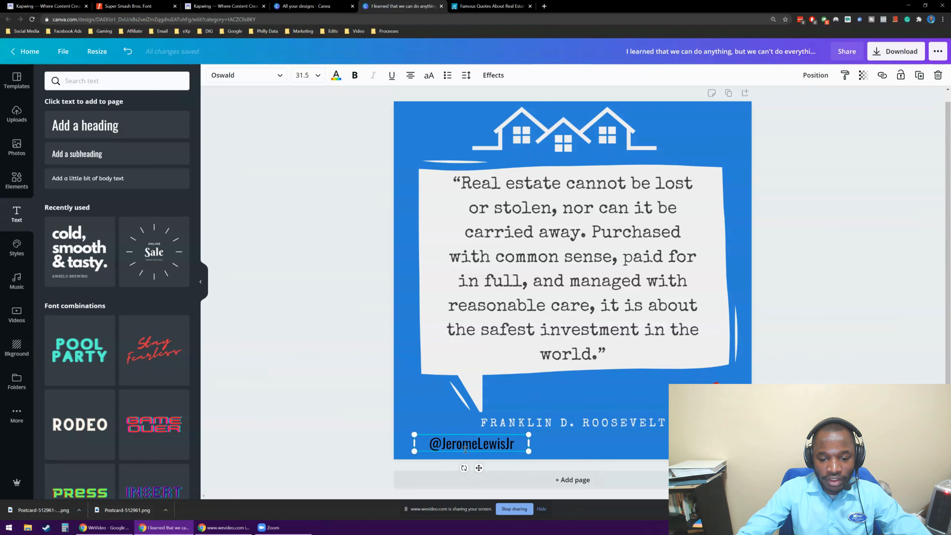
{"action": "left_click", "coordinate": [351, 438]}
{"action": "left_click_drag", "start_coordinate": [463, 444], "coordinate": [457, 444]}
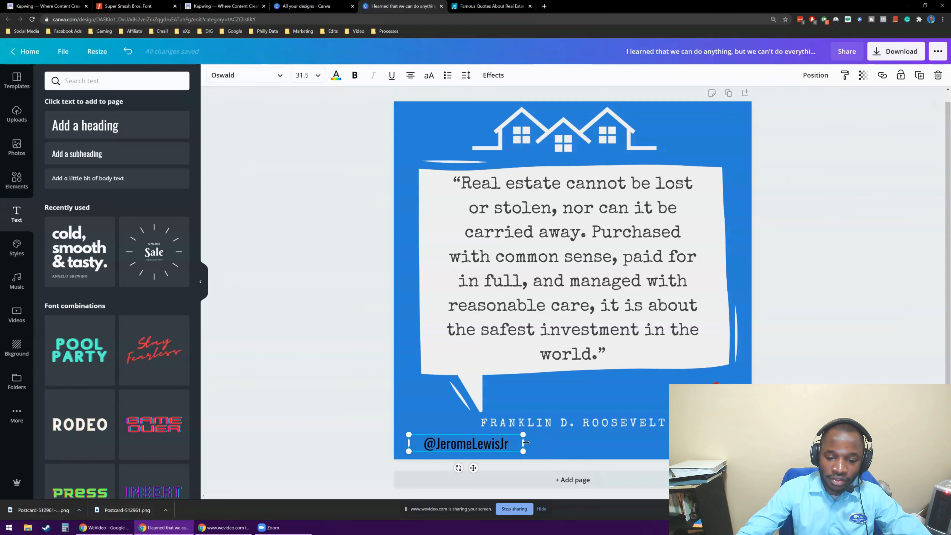
{"action": "left_click_drag", "start_coordinate": [523, 443], "coordinate": [502, 442]}
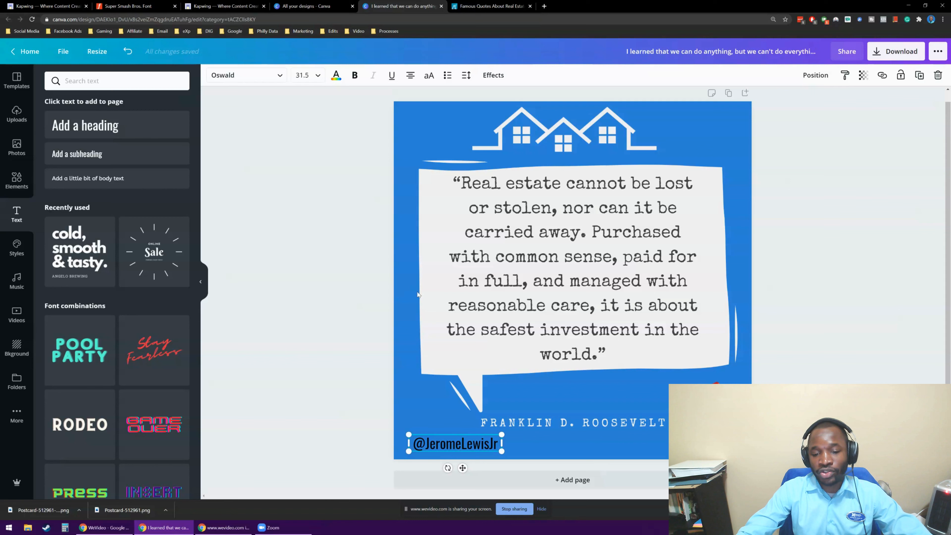
Shrink the handle to font size 19.6 and place it centred between the speech bubble and the author's name.
{"action": "left_click_drag", "start_coordinate": [466, 449], "coordinate": [687, 159]}
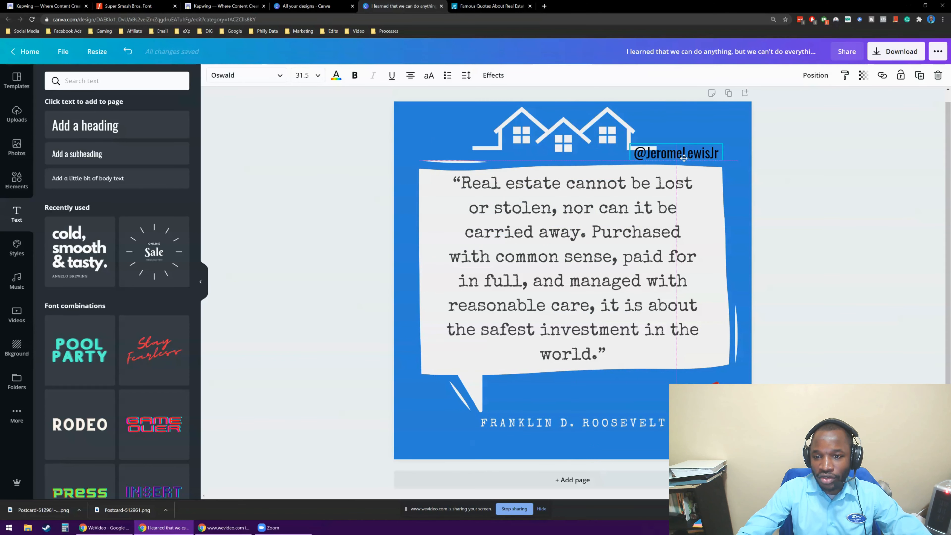
{"action": "left_click_drag", "start_coordinate": [629, 144], "coordinate": [599, 382]}
{"action": "left_click", "coordinate": [341, 335]}
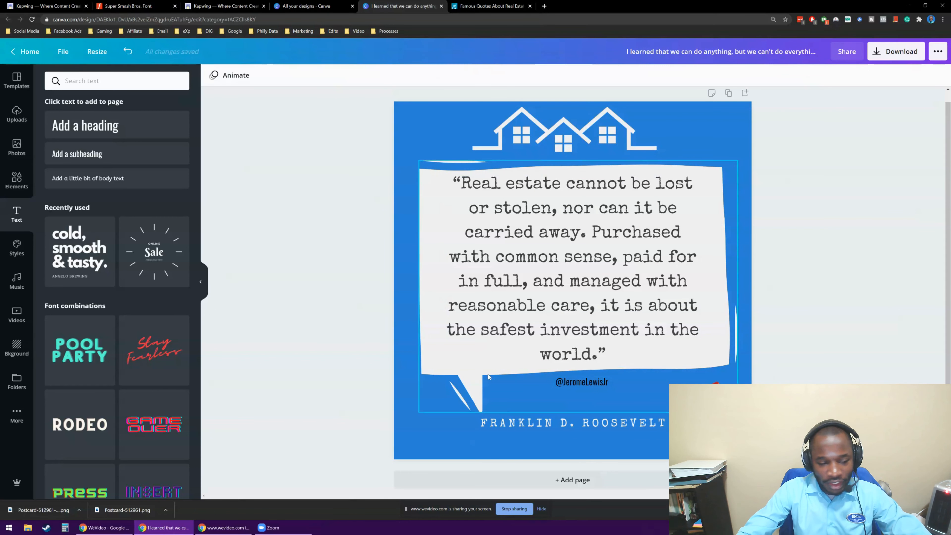
Recolor the handle text under the speech bubble dark gray.
{"action": "left_click", "coordinate": [601, 383]}
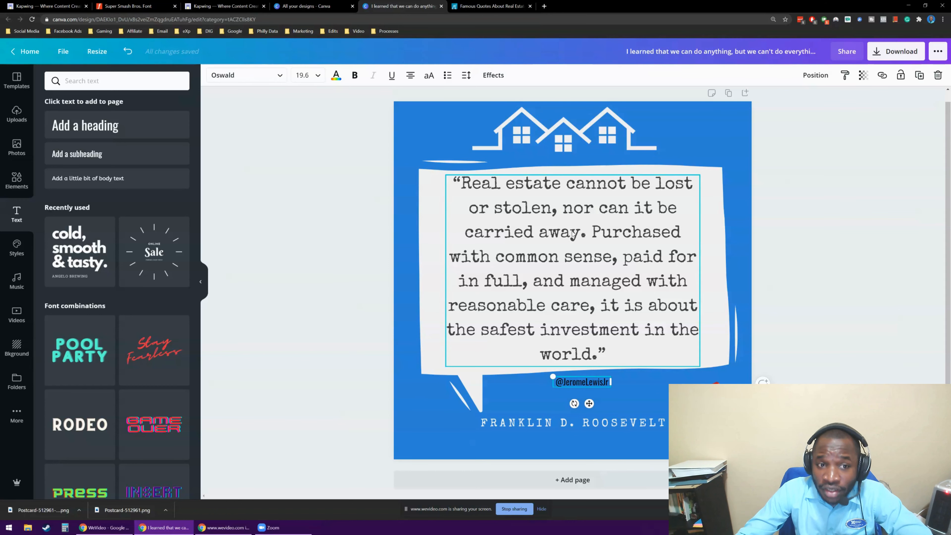
{"action": "left_click", "coordinate": [337, 80]}
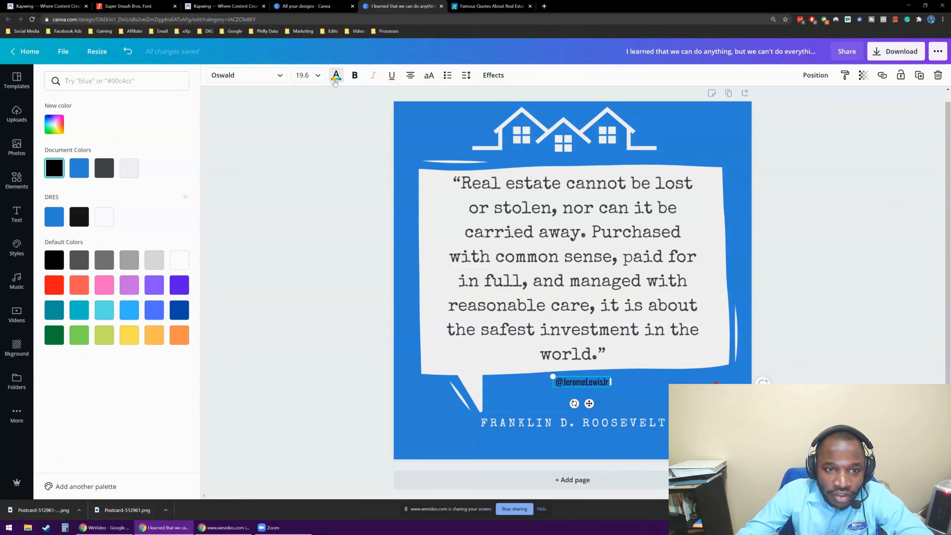
{"action": "key", "text": "ctrl+plus"}
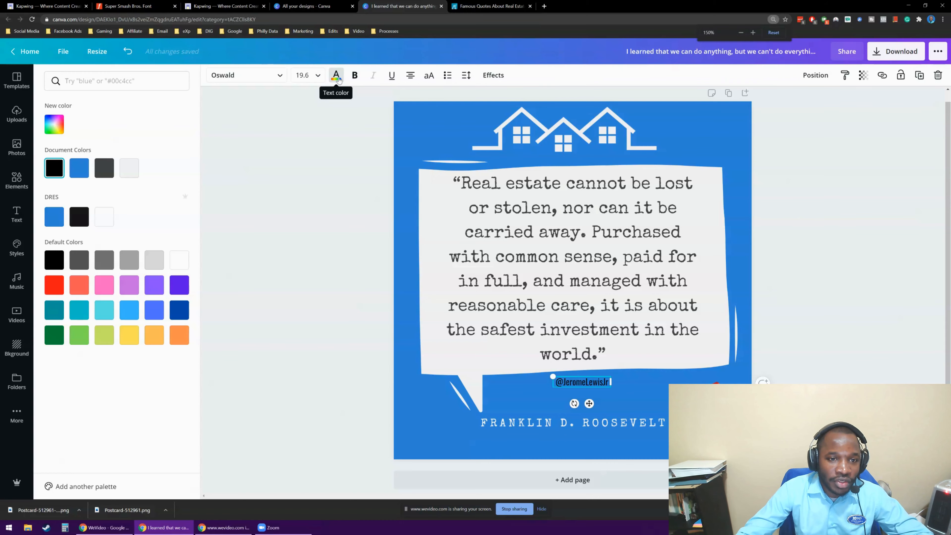
{"action": "key", "text": "ctrl+plus"}
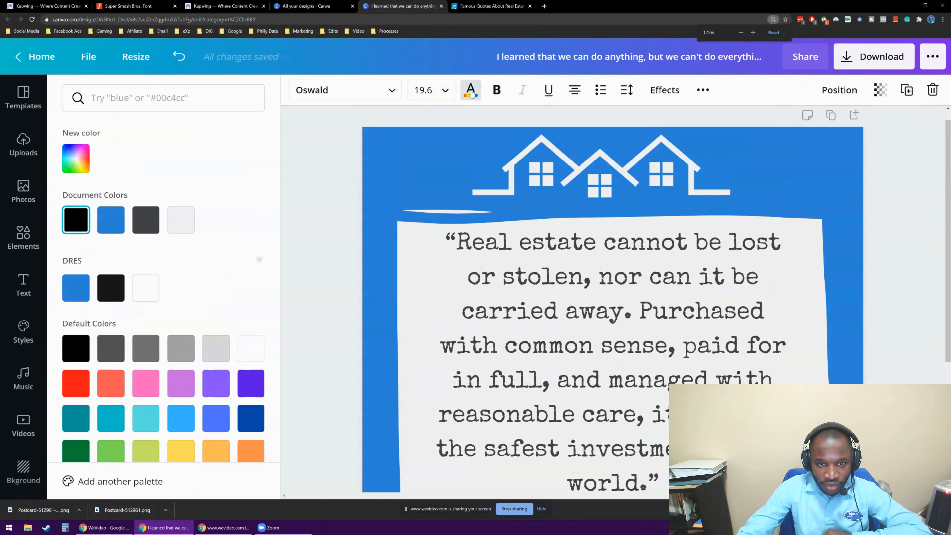
{"action": "scroll", "coordinate": [505, 214], "scroll_direction": "down", "scroll_amount": 3}
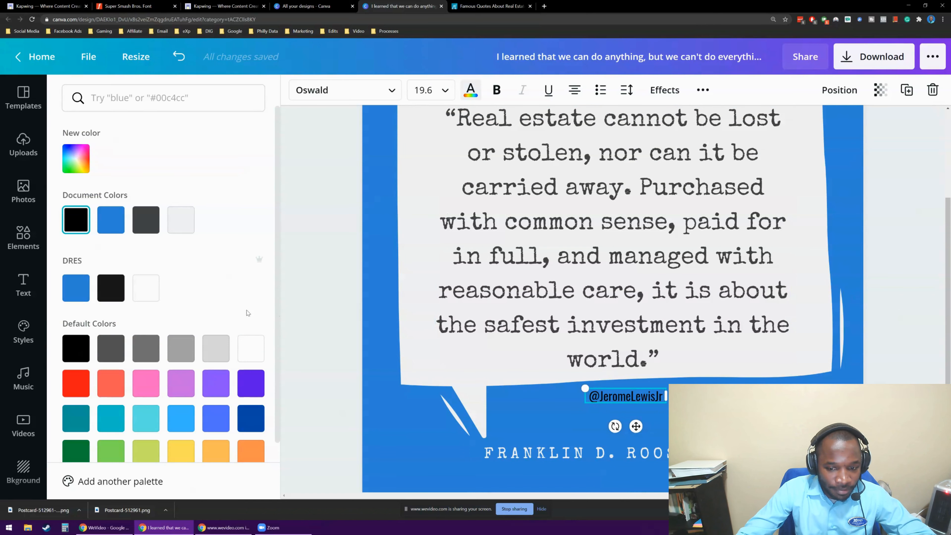
{"action": "left_click", "coordinate": [181, 349]}
{"action": "left_click", "coordinate": [107, 354]}
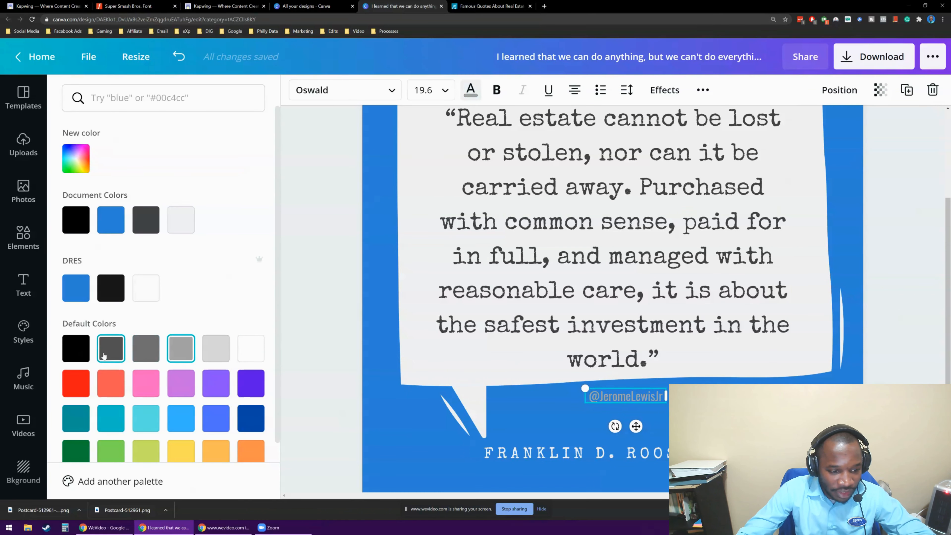
{"action": "left_click", "coordinate": [294, 298]}
{"action": "scroll", "coordinate": [325, 178], "scroll_direction": "down", "scroll_amount": 2}
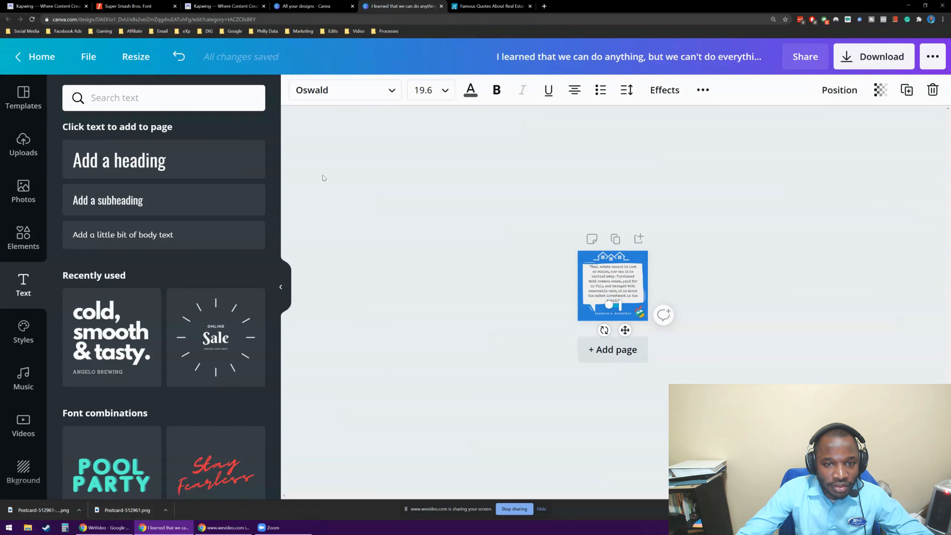
{"action": "scroll", "coordinate": [325, 168], "scroll_direction": "up", "scroll_amount": 3}
{"action": "scroll", "coordinate": [325, 168], "scroll_direction": "down", "scroll_amount": 3}
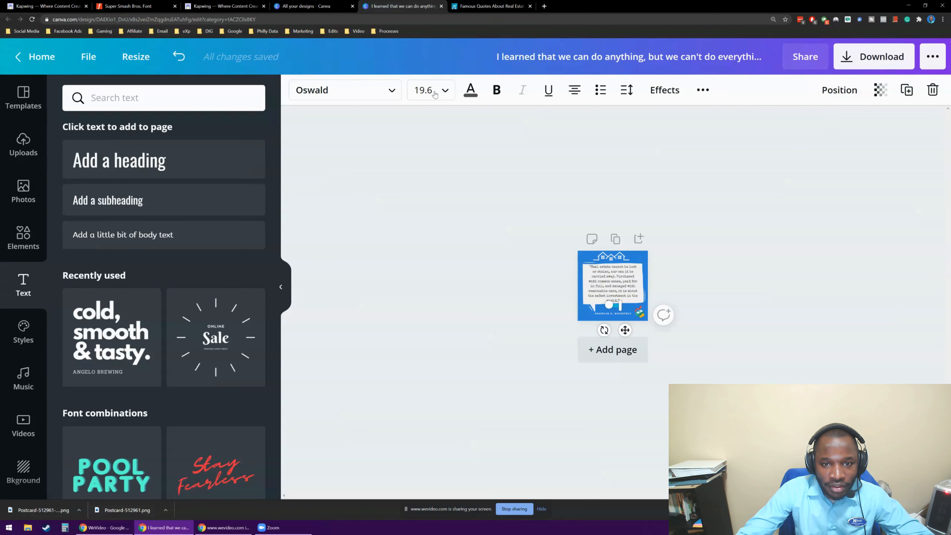
{"action": "scroll", "coordinate": [444, 85], "scroll_direction": "down", "scroll_amount": 2}
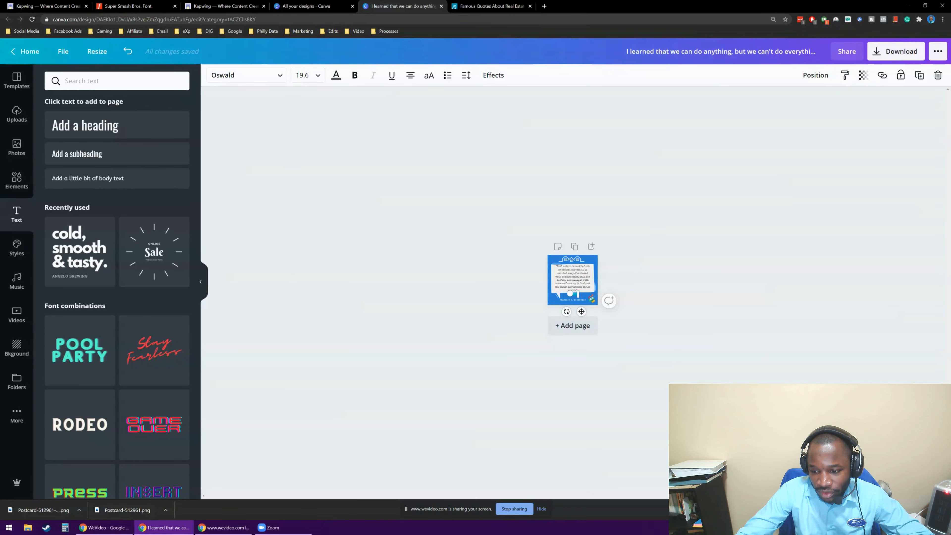
{"action": "left_click", "coordinate": [866, 483]}
{"action": "left_click", "coordinate": [869, 357]}
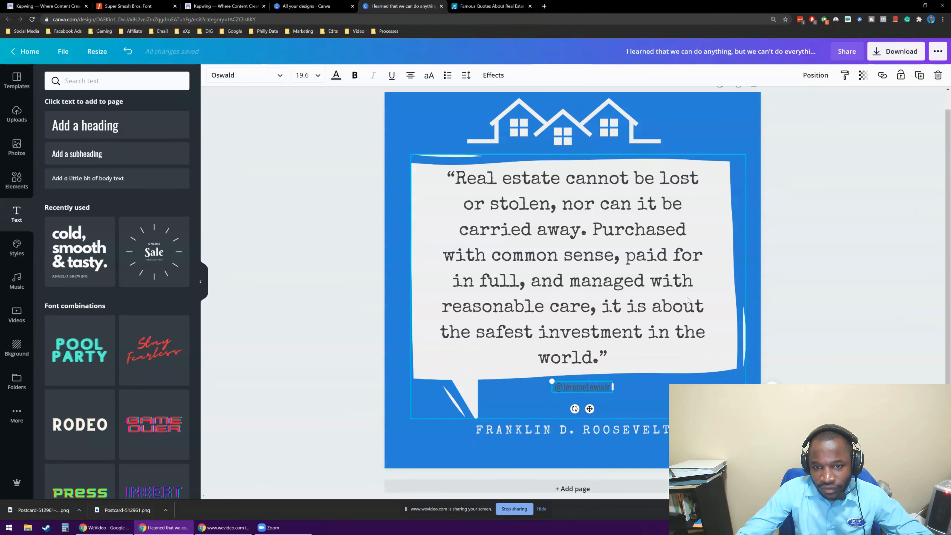
{"action": "left_click", "coordinate": [240, 214]}
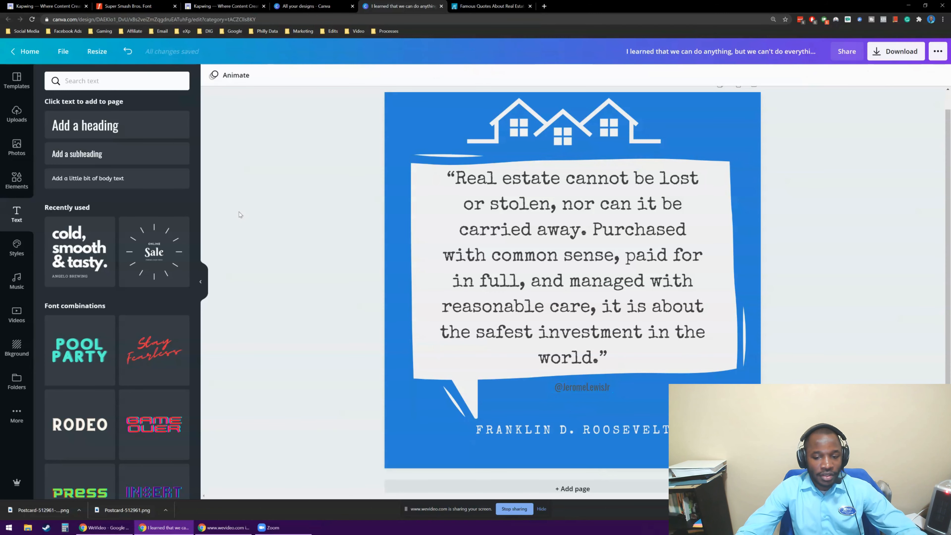
Recolor the handle text with the white from the DRES brand palette.
{"action": "left_click", "coordinate": [590, 390]}
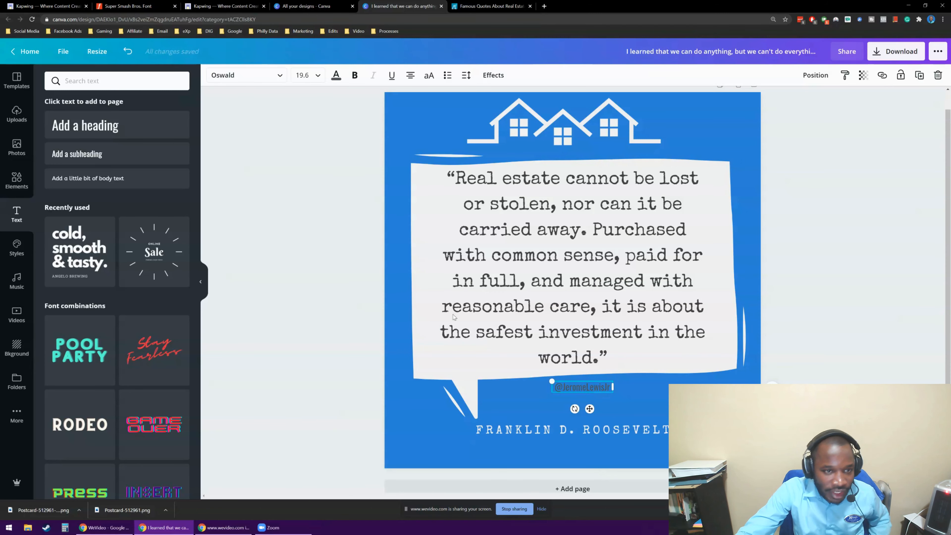
{"action": "left_click", "coordinate": [337, 75]}
{"action": "left_click", "coordinate": [104, 216]}
{"action": "left_click", "coordinate": [310, 200]}
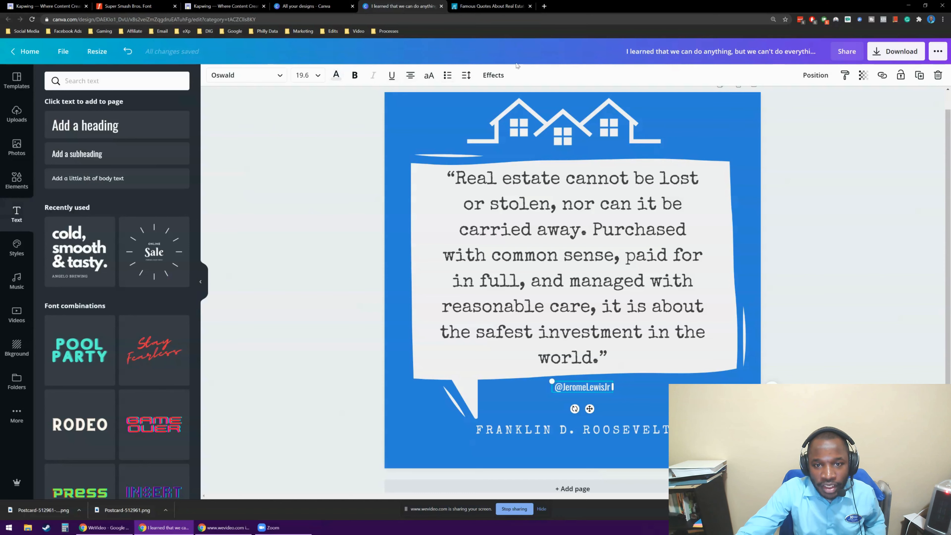
Try the Echo text effect on the handle, switch it to the Shadow effect and deselect the text.
{"action": "left_click", "coordinate": [493, 75]}
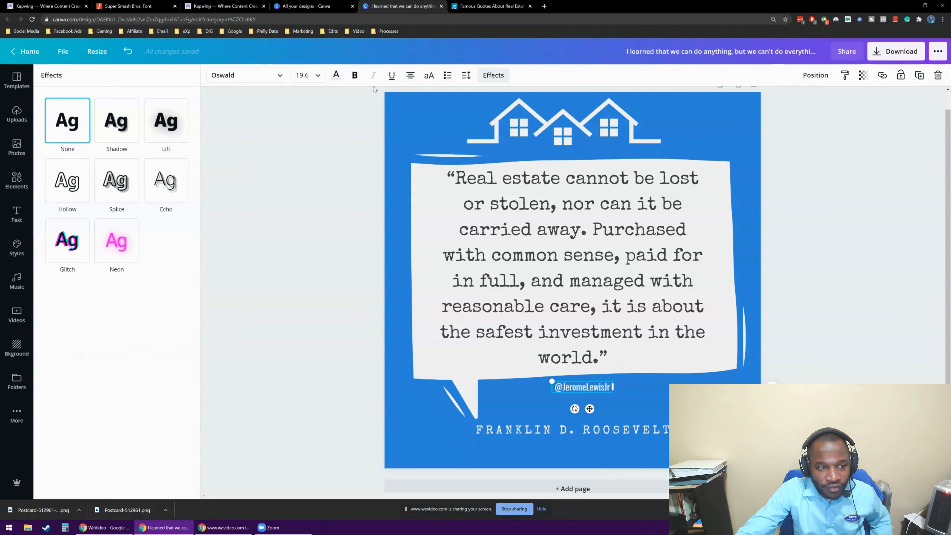
{"action": "left_click", "coordinate": [160, 182]}
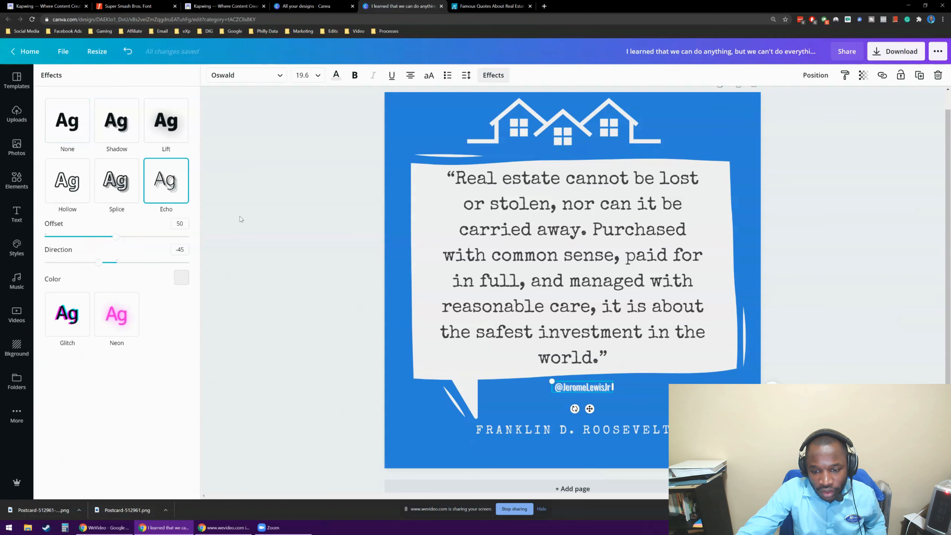
{"action": "left_click", "coordinate": [117, 120]}
{"action": "left_click", "coordinate": [277, 319]}
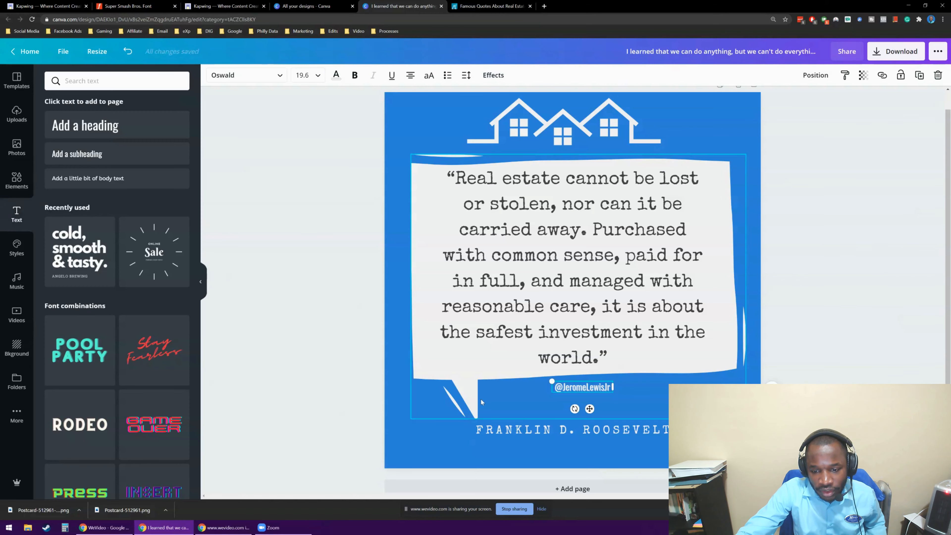
{"action": "left_click", "coordinate": [839, 318]}
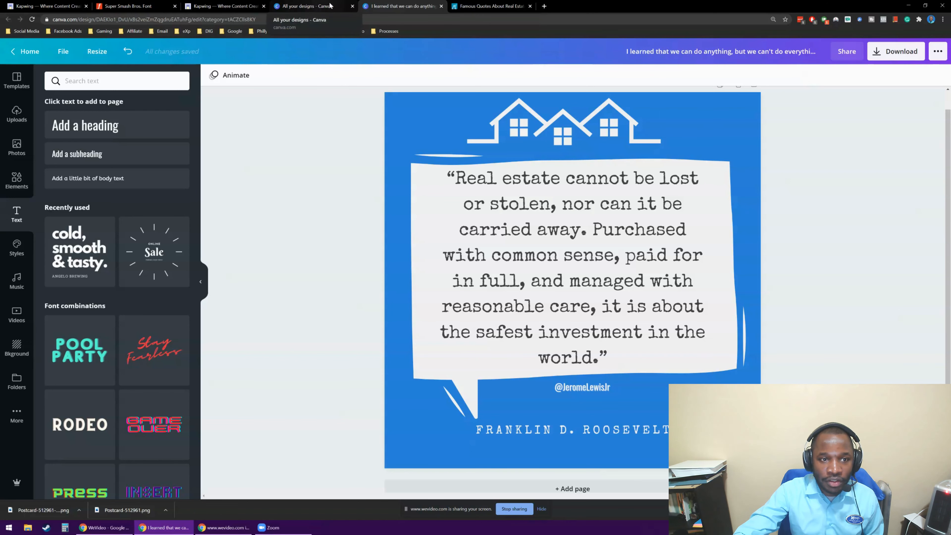
Download the design as a 1080 x 1080 px PNG and open the downloaded image full screen to check it.
{"action": "left_click", "coordinate": [876, 53]}
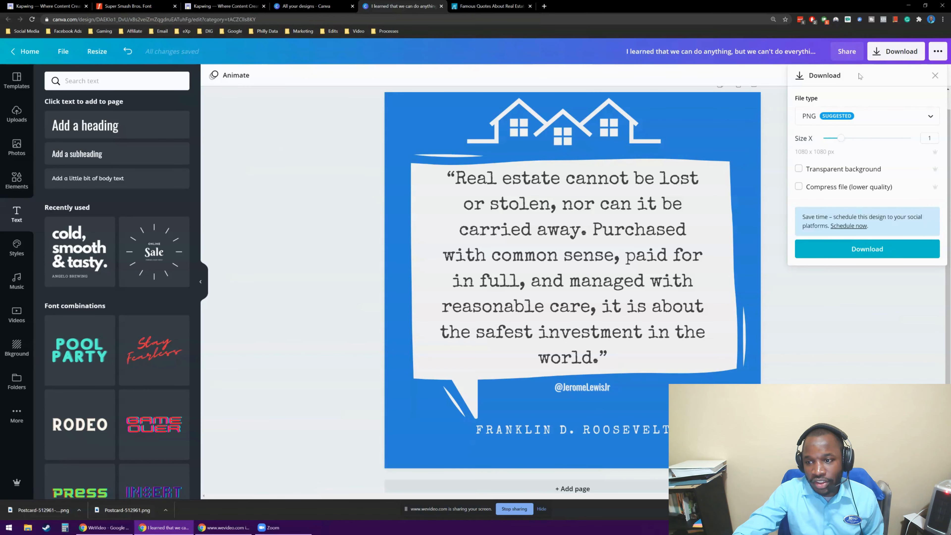
{"action": "left_click", "coordinate": [808, 250]}
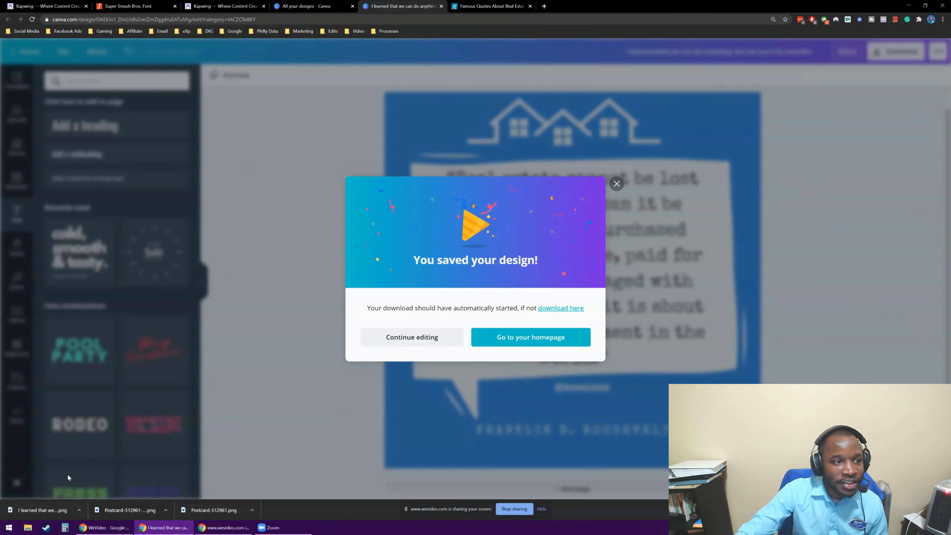
{"action": "left_click", "coordinate": [79, 509]}
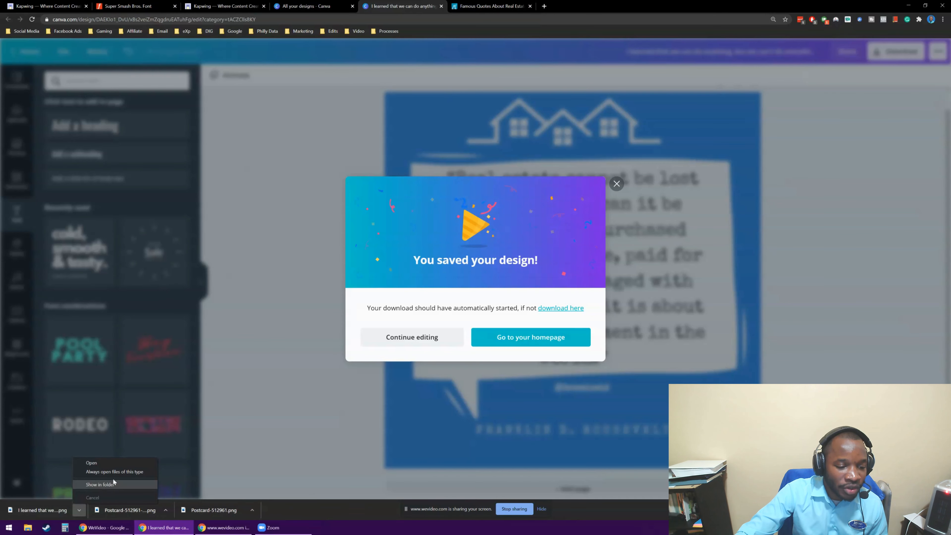
{"action": "left_click", "coordinate": [91, 463]}
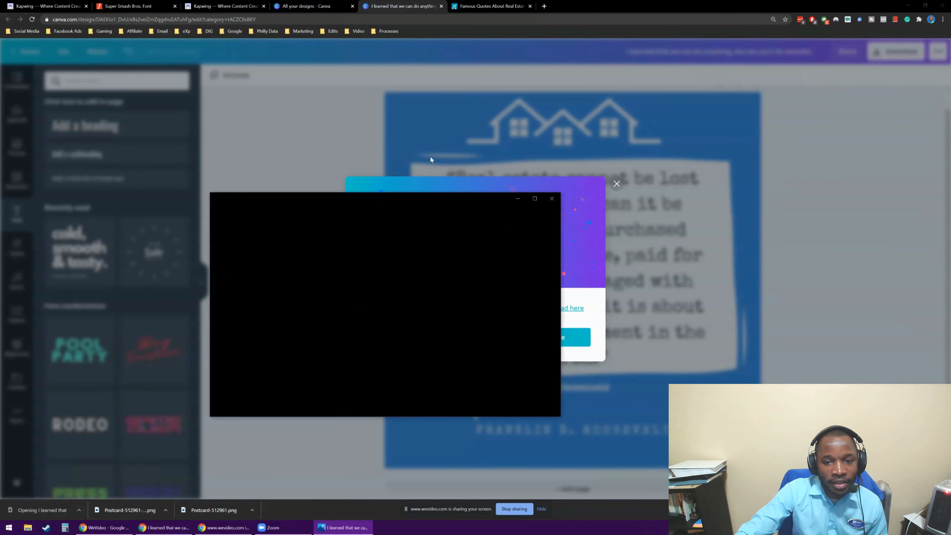
{"action": "left_click", "coordinate": [535, 199]}
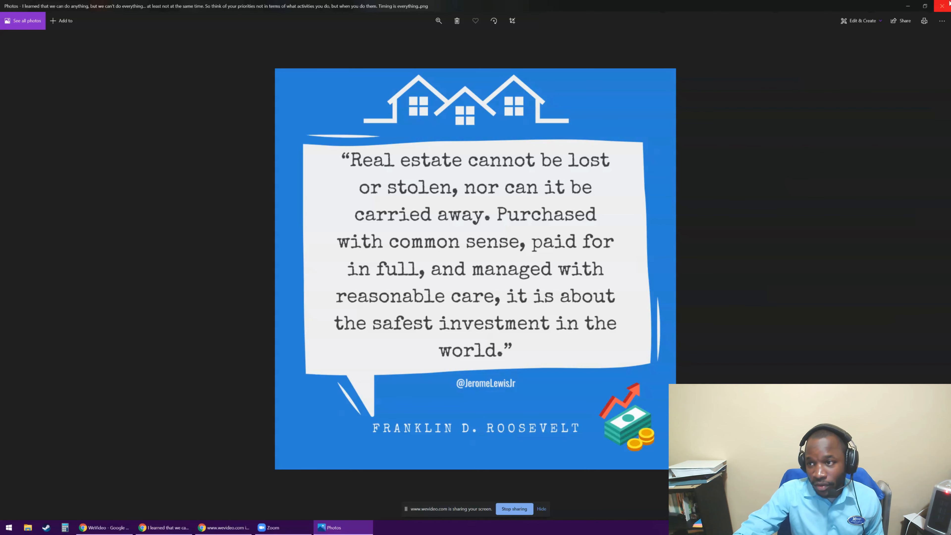
Close the preview of the downloaded image and dismiss the download confirmation.
{"action": "left_click", "coordinate": [925, 6]}
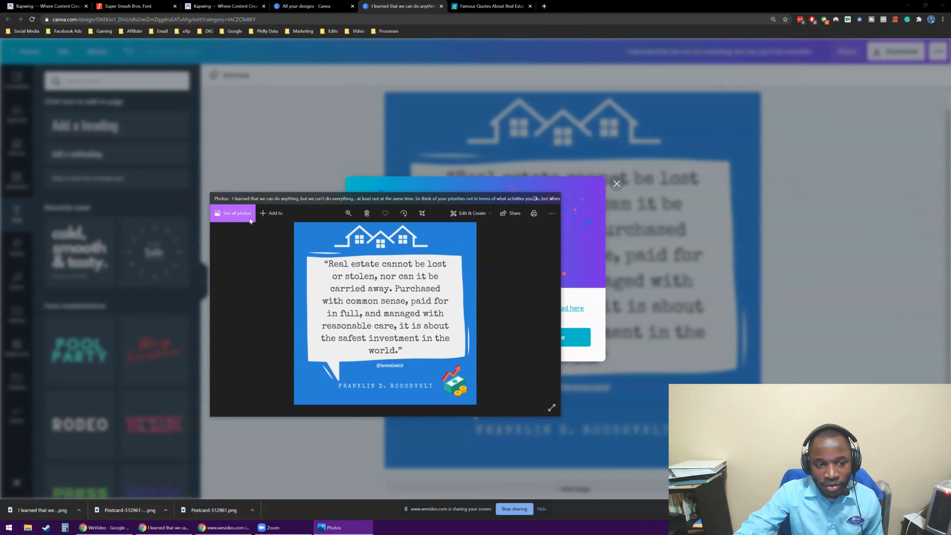
{"action": "left_click_drag", "start_coordinate": [243, 200], "coordinate": [239, 202]}
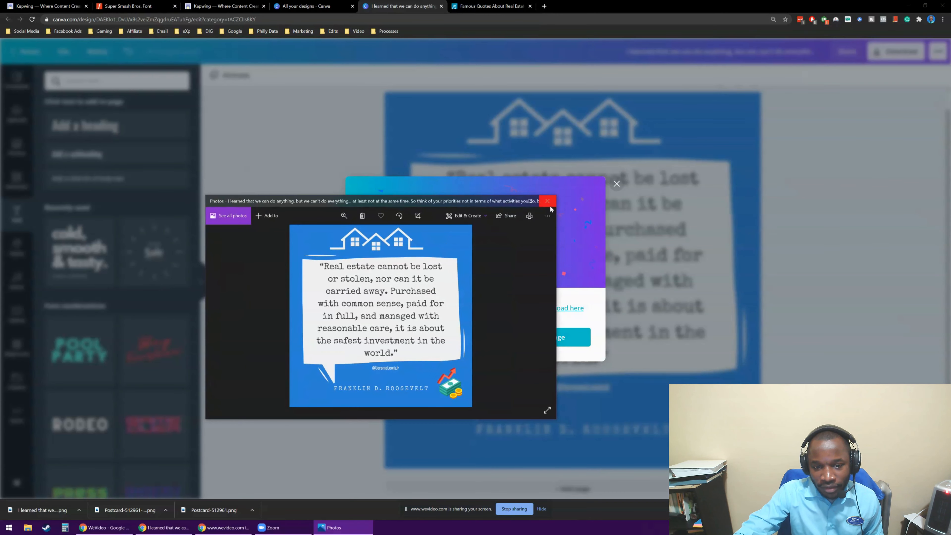
{"action": "left_click", "coordinate": [549, 205]}
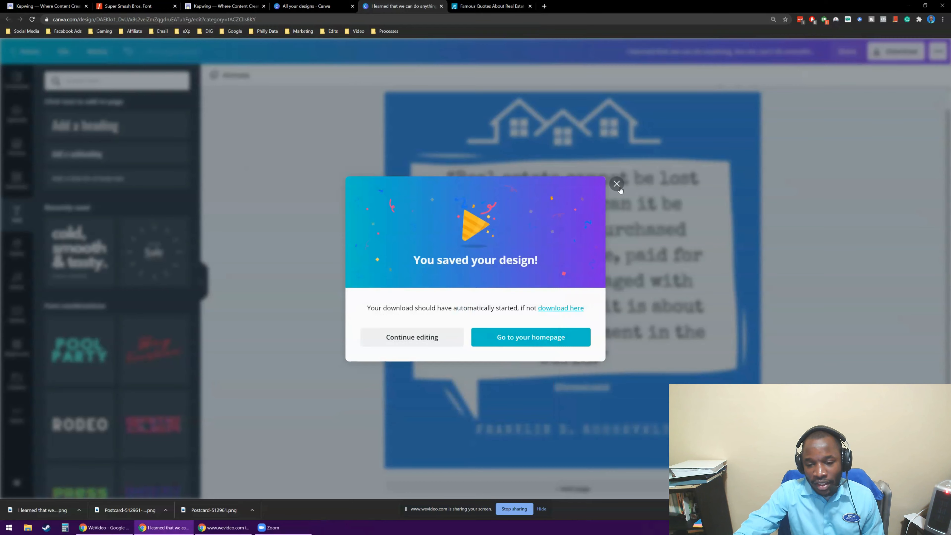
{"action": "left_click", "coordinate": [616, 184]}
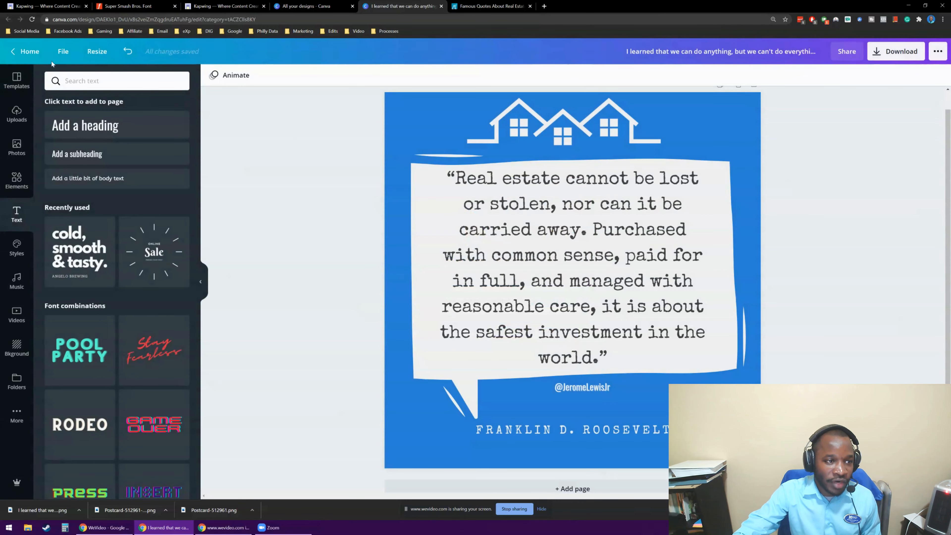
Return to the Canva home page and create a new Motivational Quote Social Graphic design.
{"action": "left_click", "coordinate": [61, 54]}
{"action": "left_click", "coordinate": [29, 57]}
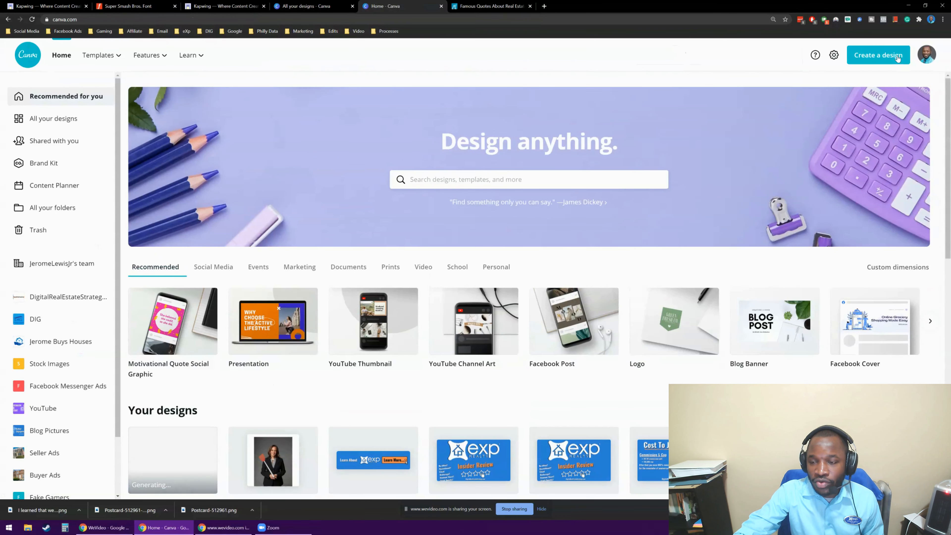
{"action": "left_click", "coordinate": [897, 58]}
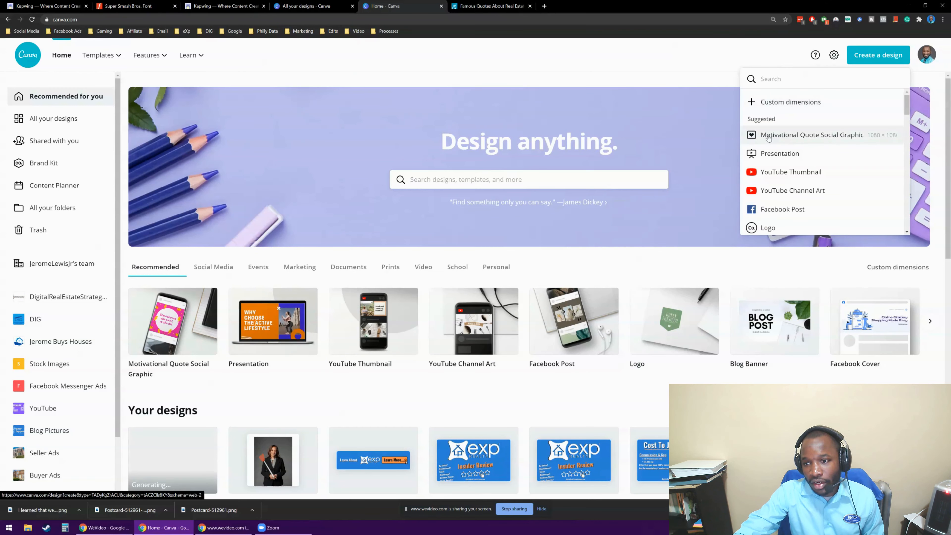
{"action": "scroll", "coordinate": [771, 139], "scroll_direction": "down", "scroll_amount": 3}
{"action": "scroll", "coordinate": [778, 144], "scroll_direction": "up", "scroll_amount": 3}
{"action": "left_click", "coordinate": [782, 142]}
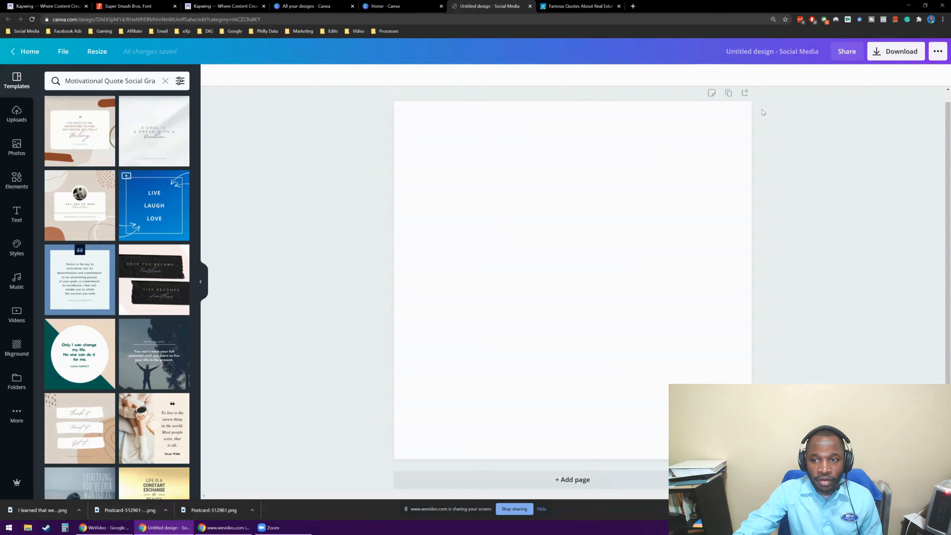
Copy the "Real estate is an imperishable asset" quote with its Russell Sage attribution from the Famous Quotes About Real Estate page.
{"action": "left_click", "coordinate": [583, 5]}
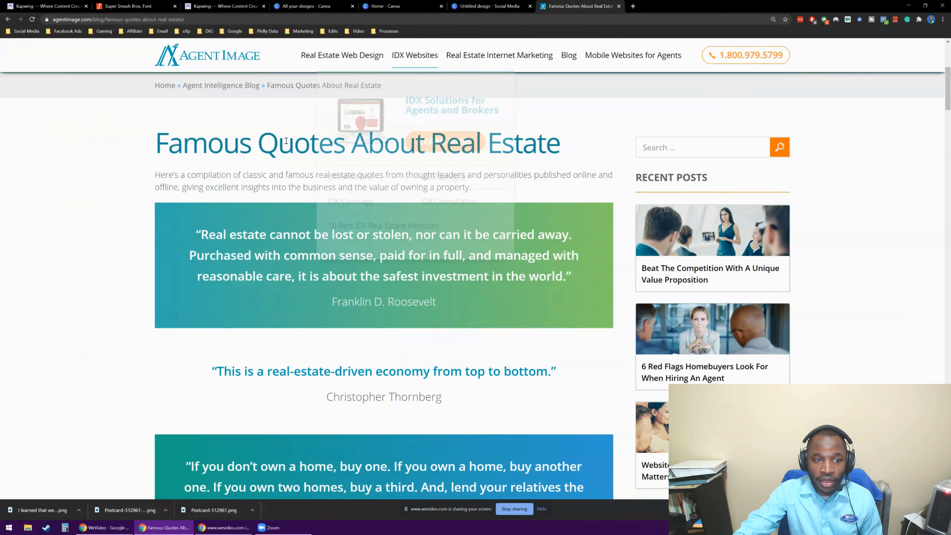
{"action": "scroll", "coordinate": [254, 153], "scroll_direction": "down", "scroll_amount": 5}
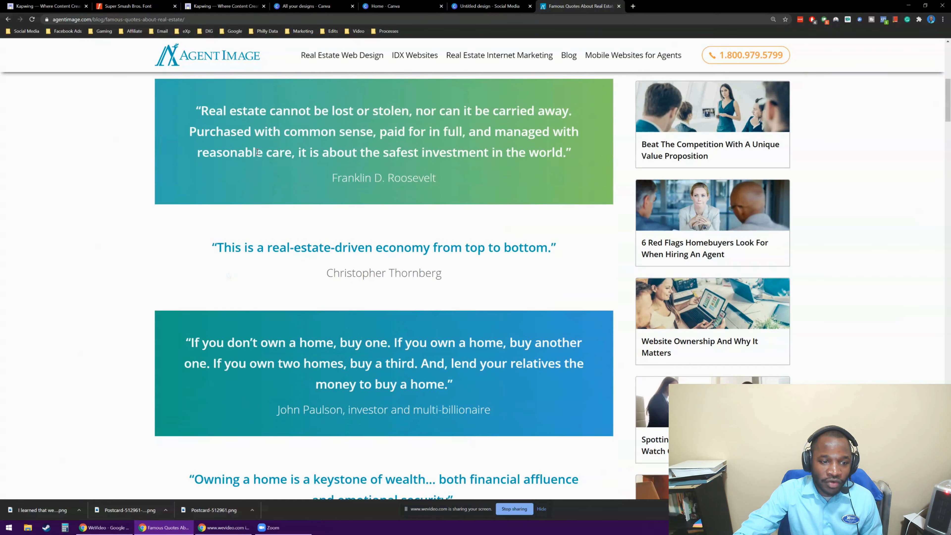
{"action": "scroll", "coordinate": [387, 235], "scroll_direction": "down", "scroll_amount": 3}
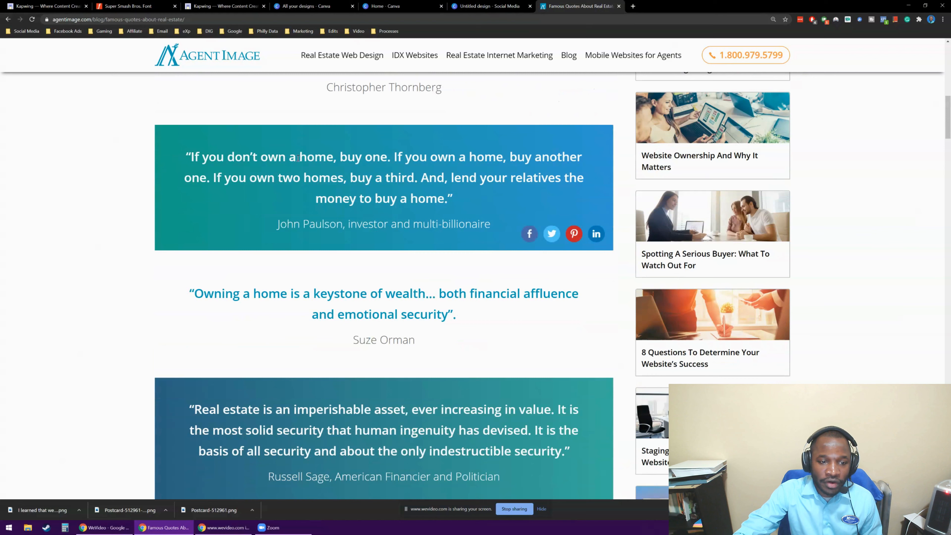
{"action": "left_click_drag", "start_coordinate": [327, 157], "coordinate": [472, 174]}
{"action": "left_click_drag", "start_coordinate": [350, 177], "coordinate": [434, 191]}
{"action": "scroll", "coordinate": [434, 191], "scroll_direction": "down", "scroll_amount": 3}
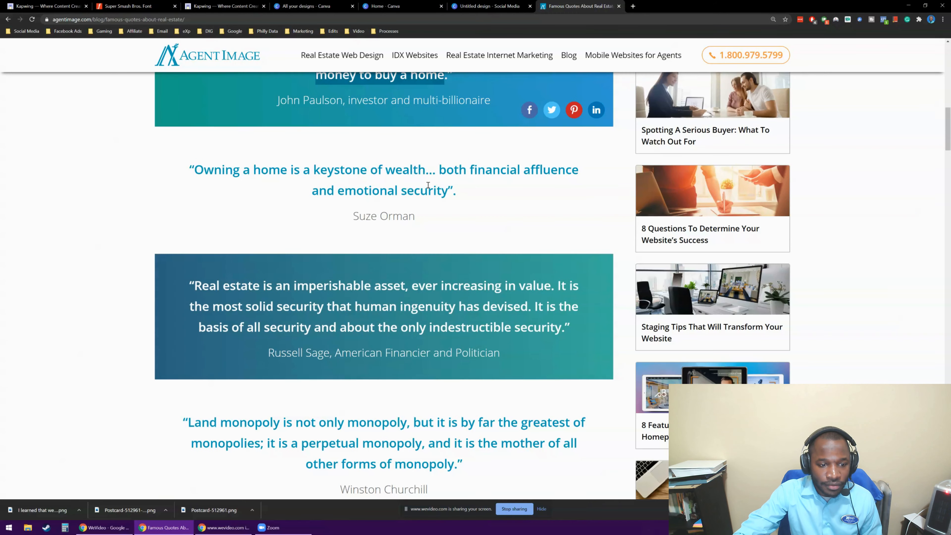
{"action": "scroll", "coordinate": [359, 183], "scroll_direction": "down", "scroll_amount": 3}
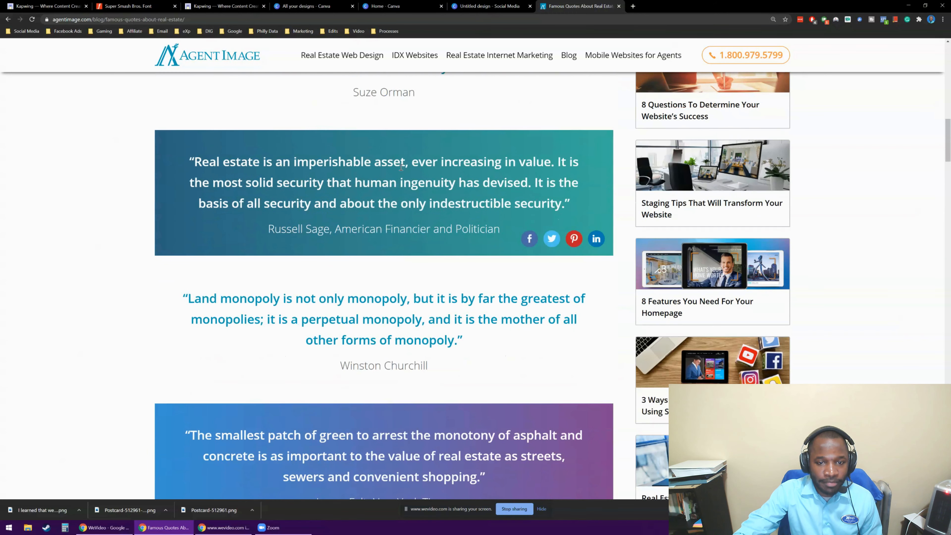
{"action": "scroll", "coordinate": [372, 169], "scroll_direction": "down", "scroll_amount": 1}
{"action": "scroll", "coordinate": [187, 225], "scroll_direction": "up", "scroll_amount": 2}
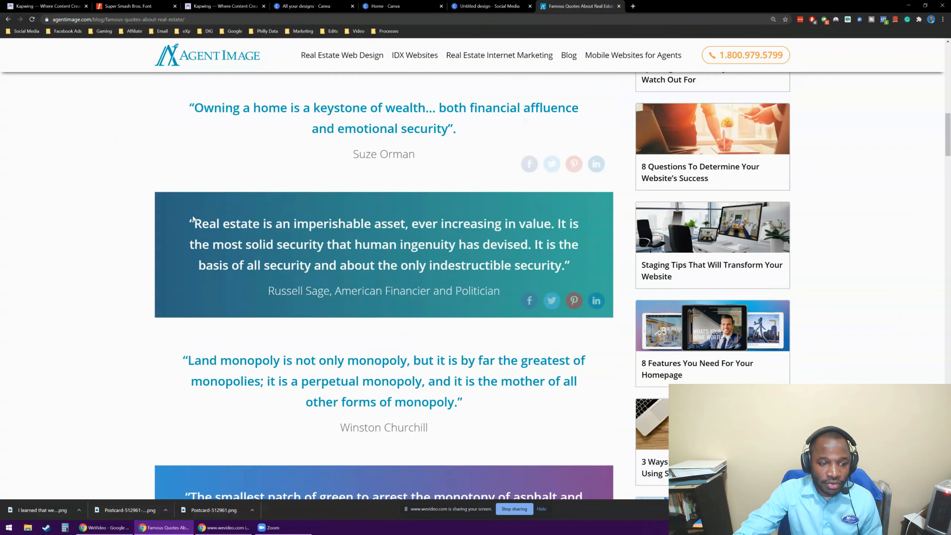
{"action": "left_click_drag", "start_coordinate": [187, 225], "coordinate": [510, 293]}
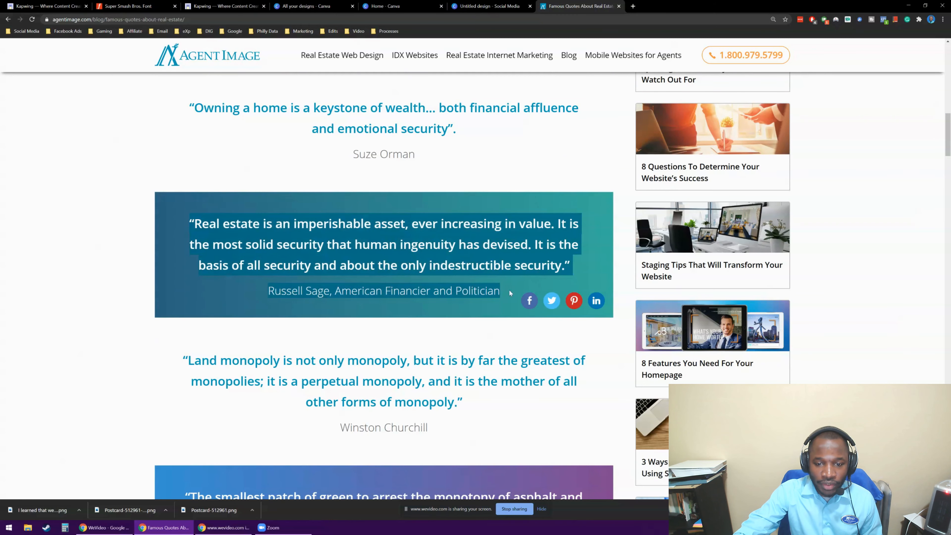
{"action": "right_click", "coordinate": [463, 230]}
{"action": "left_click", "coordinate": [479, 235]}
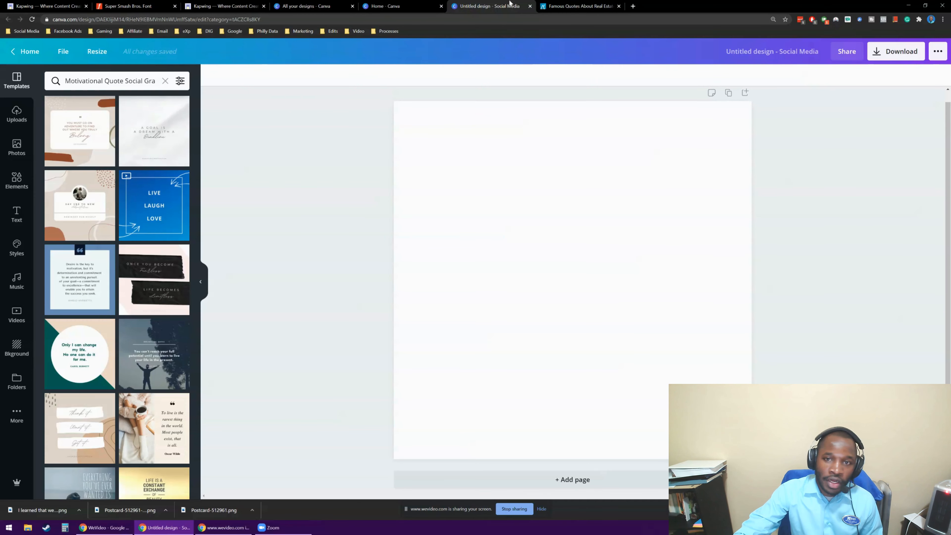
Return to the real estate quotes page and review the copied quote and the ones following it.
{"action": "left_click", "coordinate": [579, 6]}
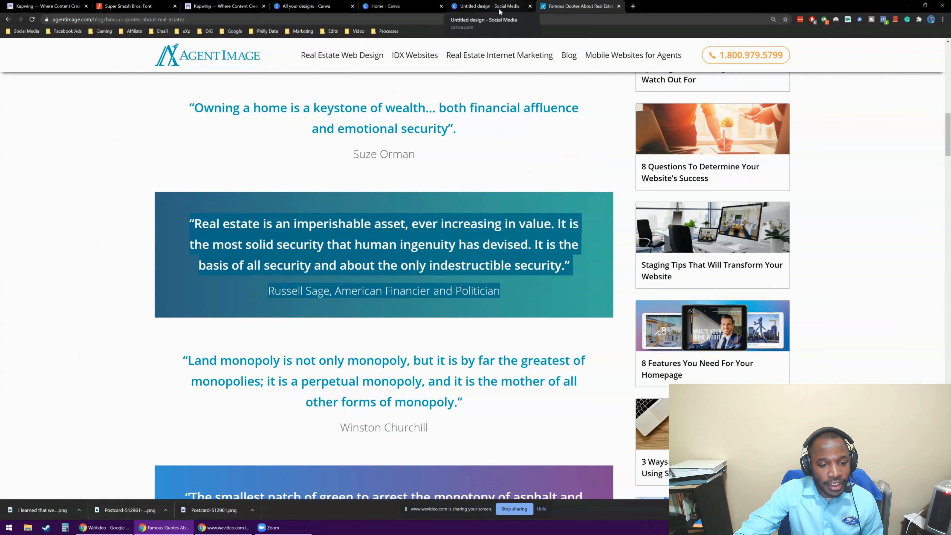
{"action": "scroll", "coordinate": [392, 169], "scroll_direction": "down", "scroll_amount": 2}
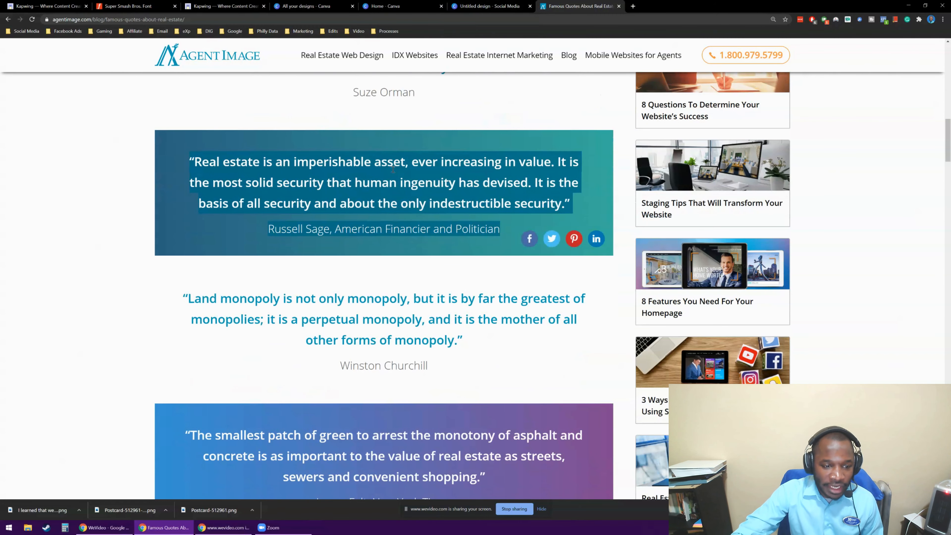
{"action": "scroll", "coordinate": [303, 247], "scroll_direction": "down", "scroll_amount": 2}
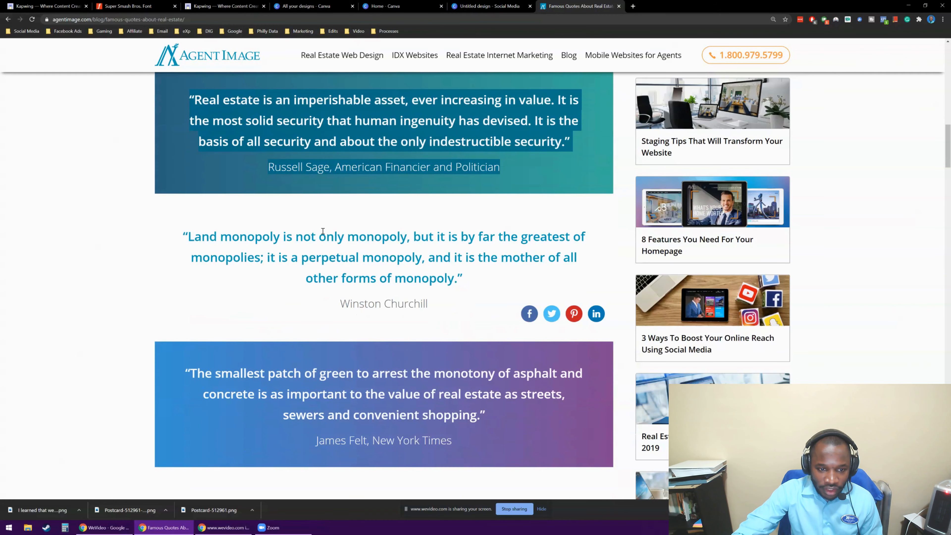
Switch back to the blank Canva design and browse the Motivational Quote Social Graphic templates for a suitable layout.
{"action": "left_click", "coordinate": [487, 6]}
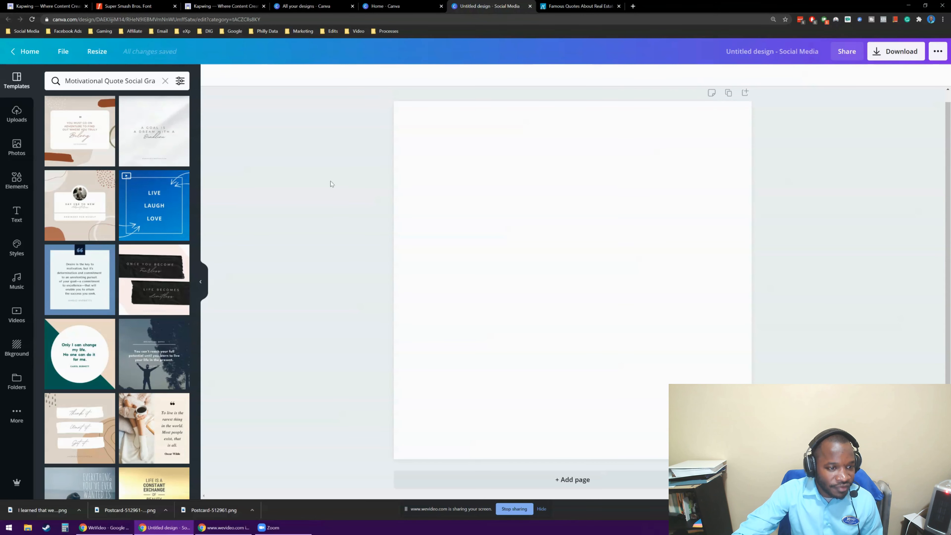
{"action": "scroll", "coordinate": [160, 195], "scroll_direction": "down", "scroll_amount": 15}
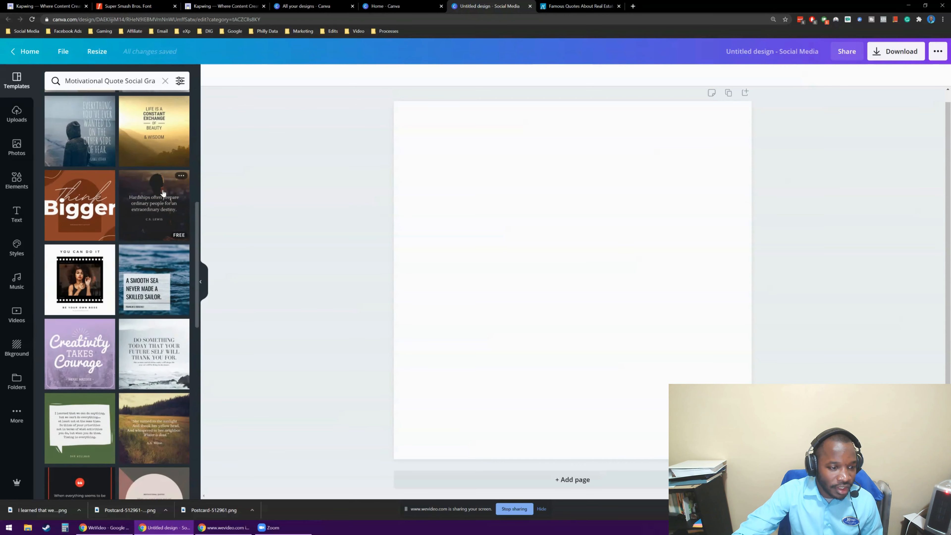
{"action": "scroll", "coordinate": [193, 219], "scroll_direction": "down", "scroll_amount": 3}
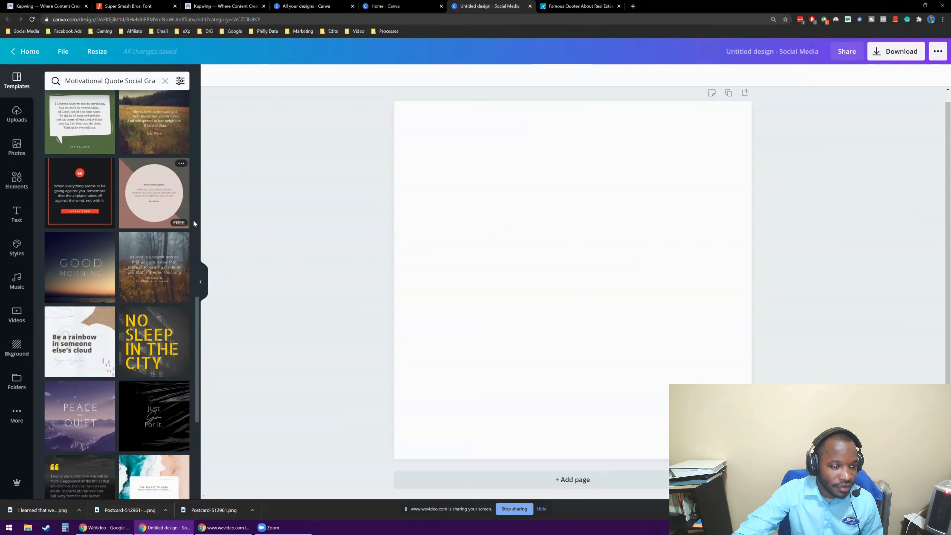
{"action": "scroll", "coordinate": [162, 250], "scroll_direction": "down", "scroll_amount": 5}
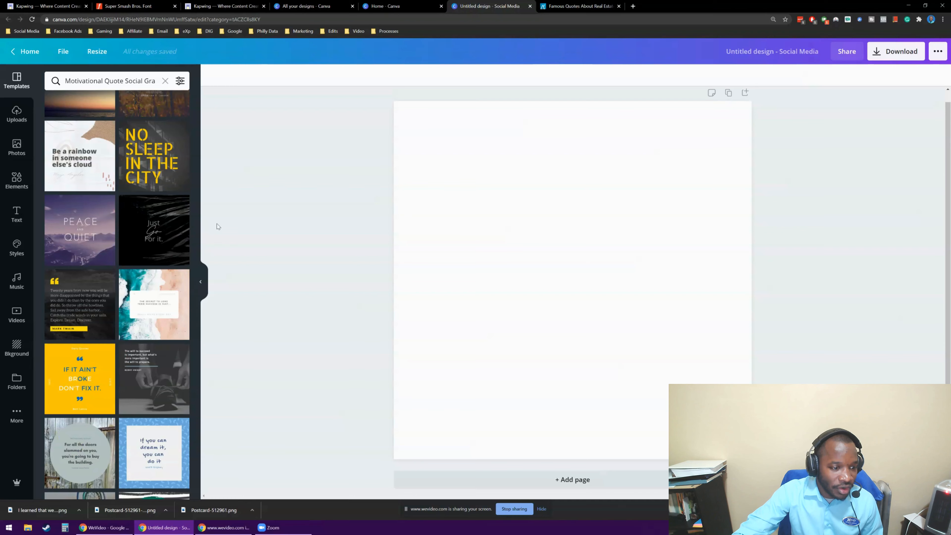
{"action": "scroll", "coordinate": [189, 238], "scroll_direction": "down", "scroll_amount": 3}
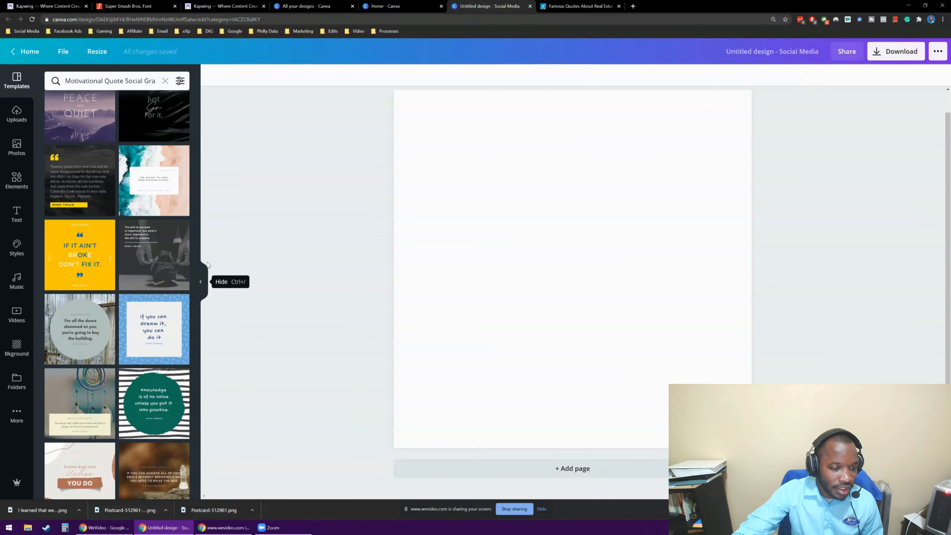
{"action": "scroll", "coordinate": [131, 308], "scroll_direction": "down", "scroll_amount": 10}
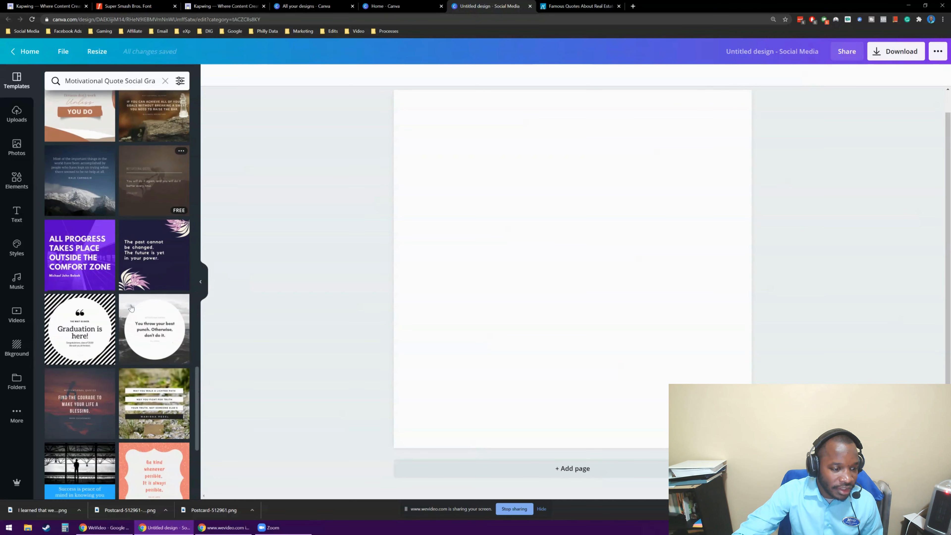
{"action": "scroll", "coordinate": [131, 308], "scroll_direction": "down", "scroll_amount": 10}
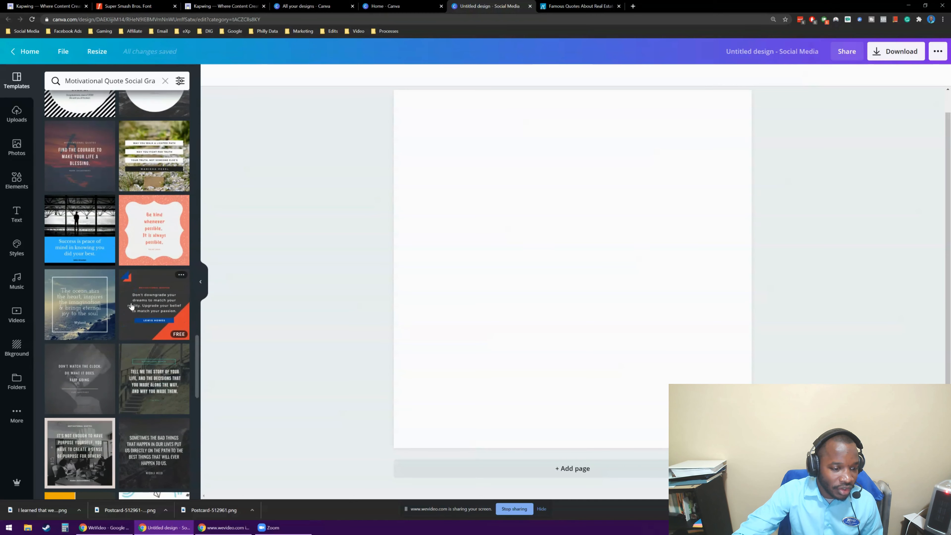
{"action": "scroll", "coordinate": [131, 306], "scroll_direction": "down", "scroll_amount": 3}
{"action": "scroll", "coordinate": [135, 302], "scroll_direction": "down", "scroll_amount": 5}
{"action": "scroll", "coordinate": [121, 218], "scroll_direction": "up", "scroll_amount": 20}
{"action": "scroll", "coordinate": [114, 211], "scroll_direction": "up", "scroll_amount": 9}
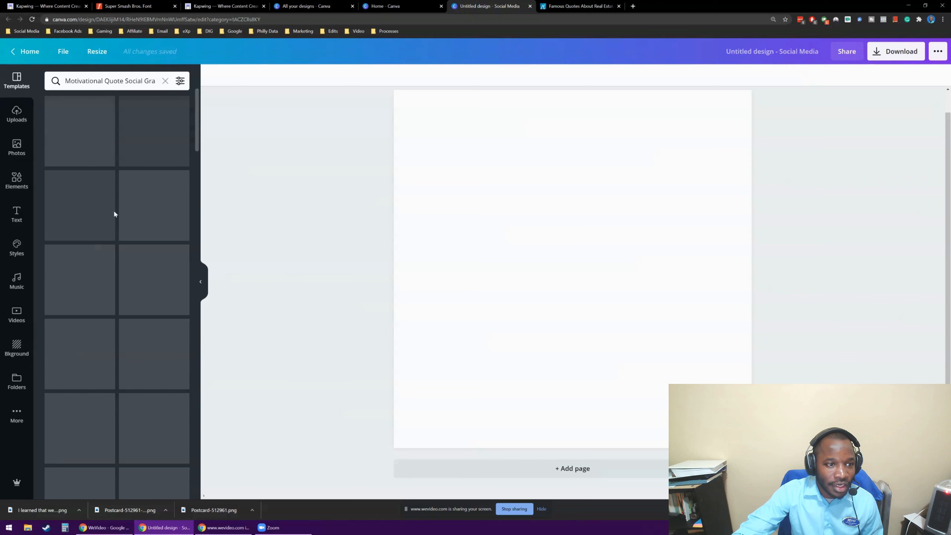
{"action": "scroll", "coordinate": [123, 169], "scroll_direction": "down", "scroll_amount": 2}
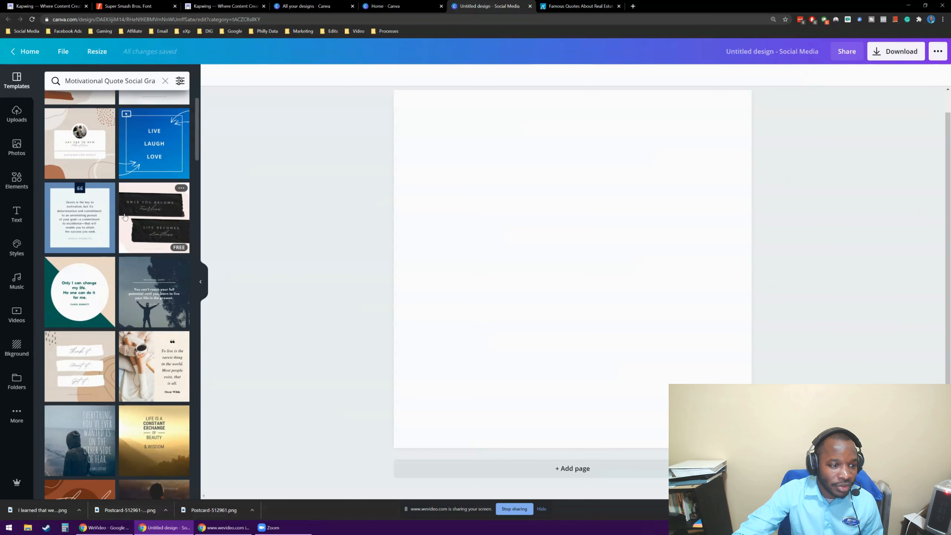
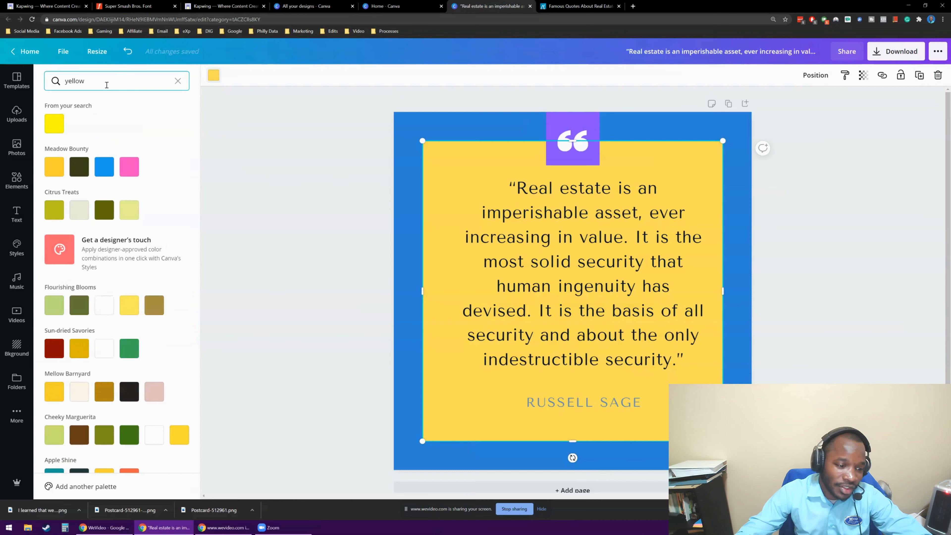
Recolour the square card behind the quote with the pale yellow from the Hello There Neighbor palette.
{"action": "scroll", "coordinate": [125, 201], "scroll_direction": "down", "scroll_amount": 4}
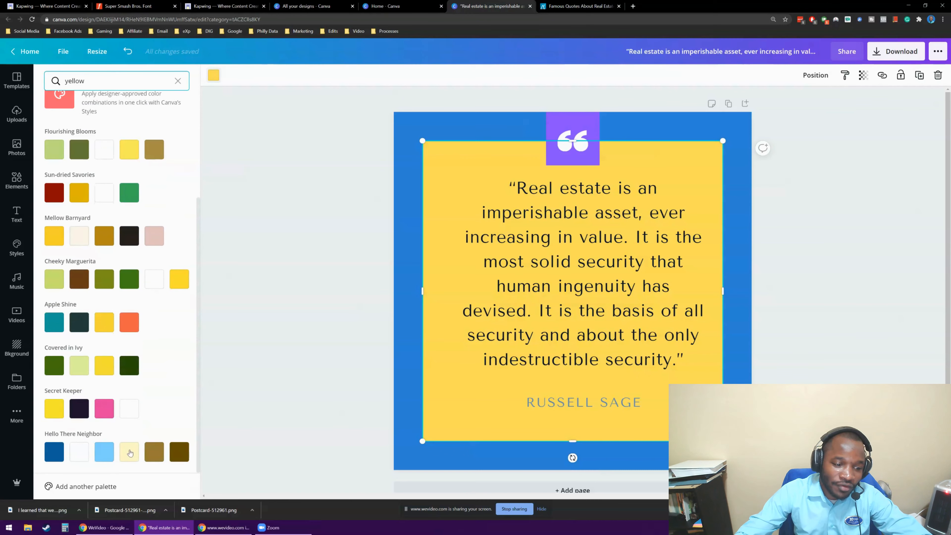
{"action": "left_click", "coordinate": [130, 452]}
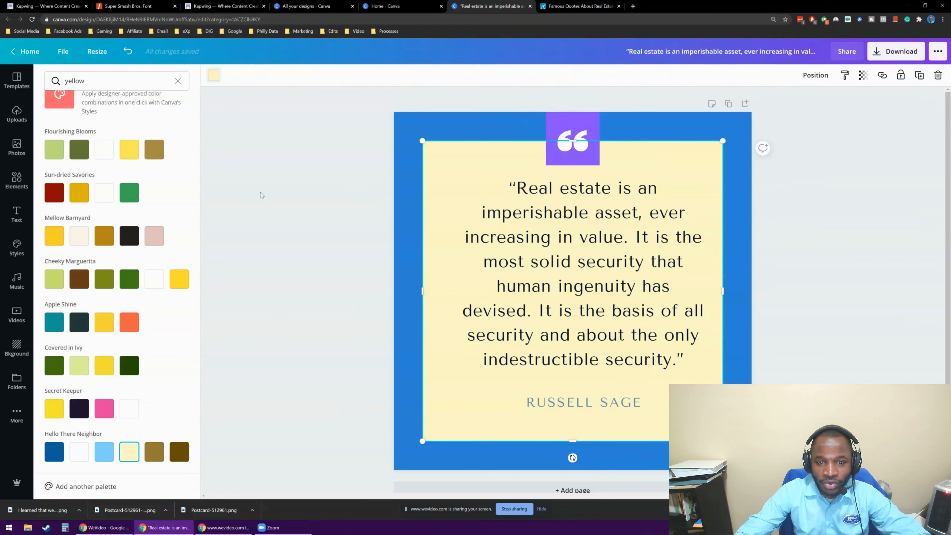
{"action": "left_click", "coordinate": [261, 195]}
{"action": "left_click", "coordinate": [854, 209]}
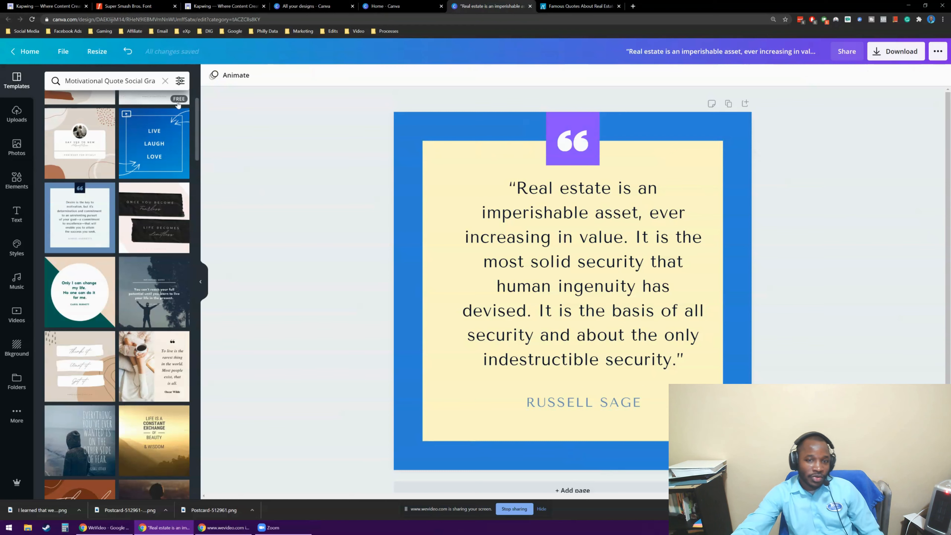
Search the elements for "house" and add the blue map-pin graphic with a white house to the design.
{"action": "left_click", "coordinate": [11, 183]}
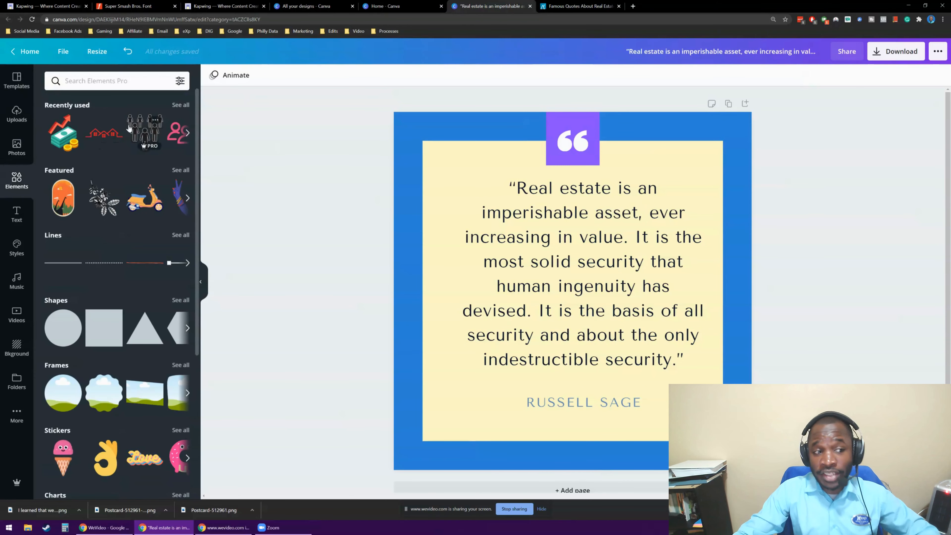
{"action": "left_click", "coordinate": [114, 84]}
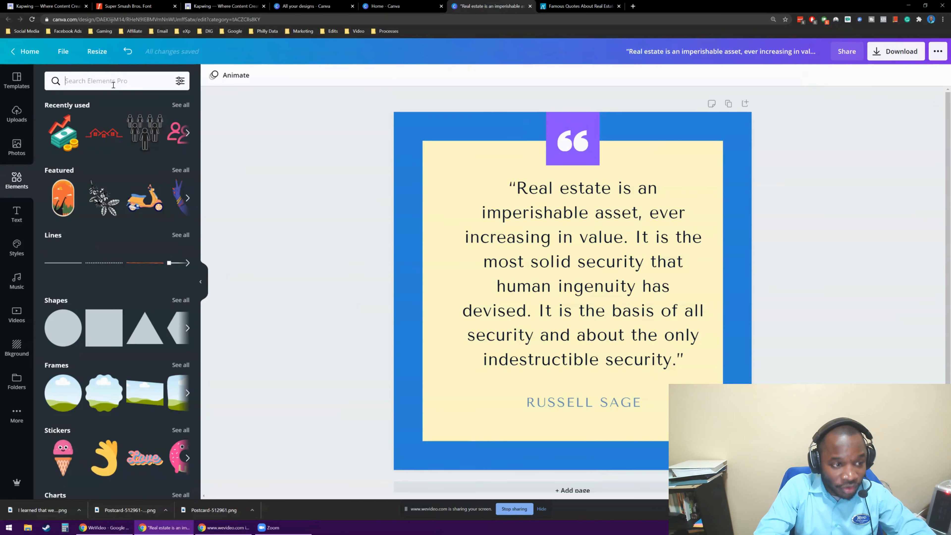
{"action": "type", "text": "house"}
{"action": "key", "text": "Return"}
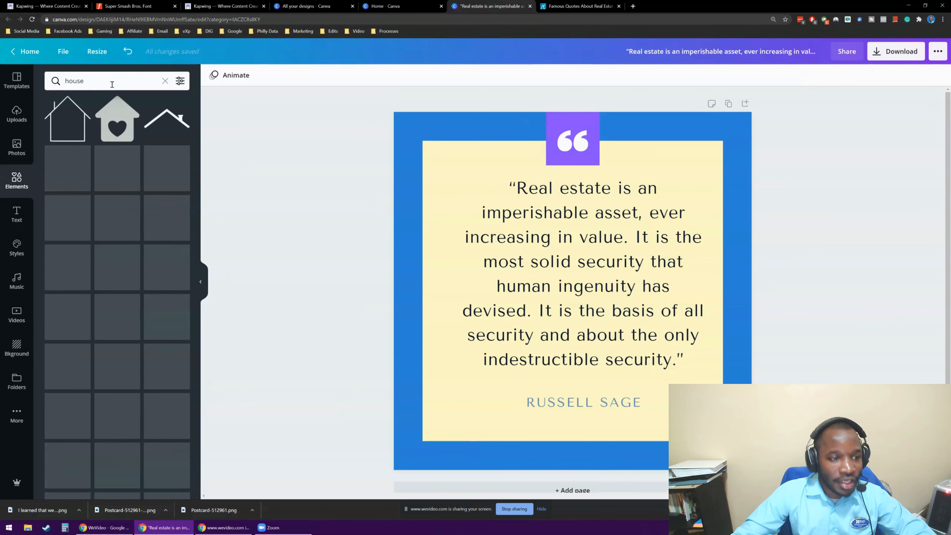
{"action": "scroll", "coordinate": [166, 249], "scroll_direction": "down", "scroll_amount": 1}
{"action": "scroll", "coordinate": [167, 249], "scroll_direction": "down", "scroll_amount": 10}
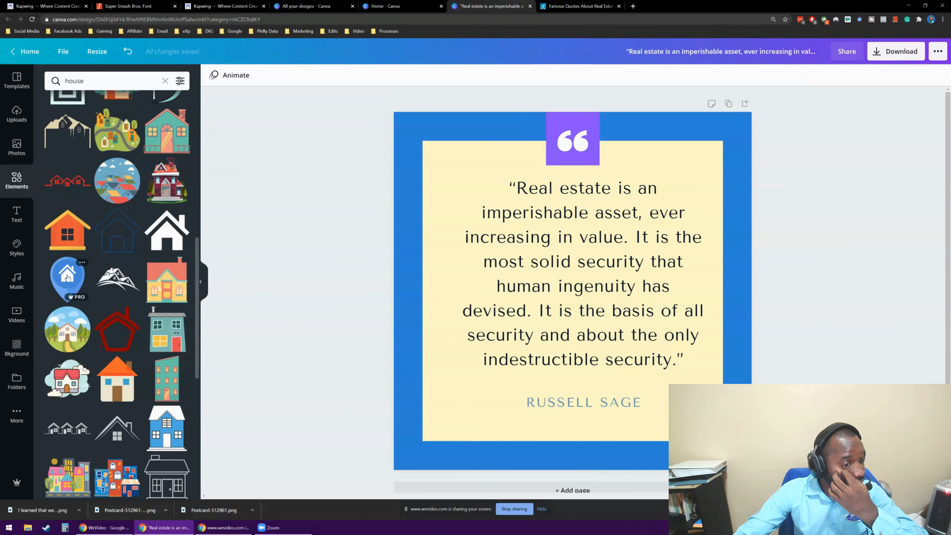
{"action": "left_click", "coordinate": [67, 277]}
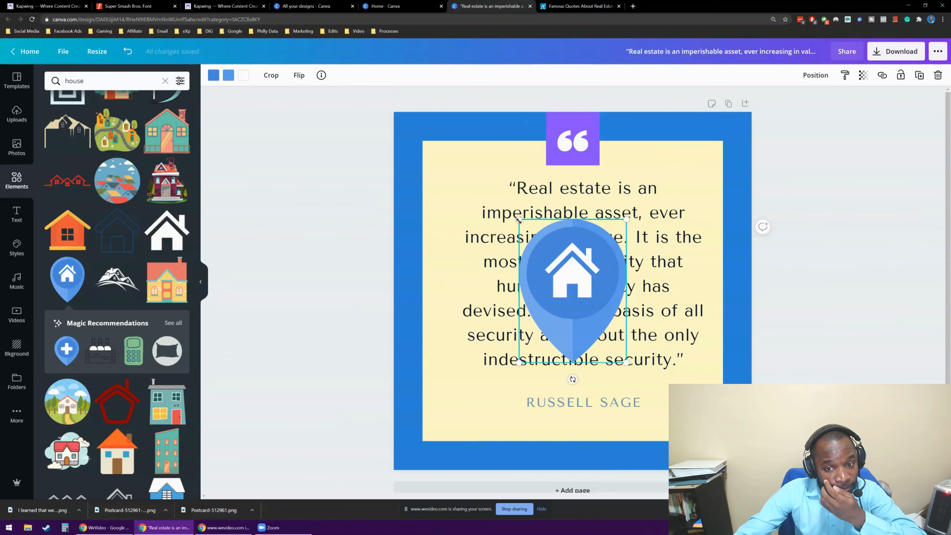
Enlarge the house pin along the card's left edge, and shrink the quote text to size 32.3 and narrow it to fit beside the pin.
{"action": "left_click_drag", "start_coordinate": [519, 220], "coordinate": [498, 187]}
{"action": "left_click_drag", "start_coordinate": [591, 247], "coordinate": [514, 257]}
{"action": "left_click", "coordinate": [620, 230]}
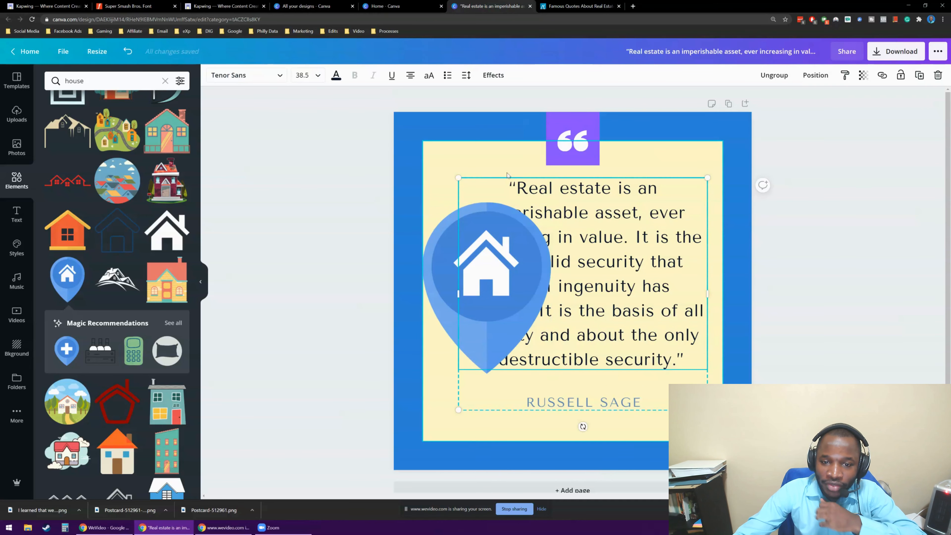
{"action": "left_click_drag", "start_coordinate": [460, 176], "coordinate": [498, 215]}
{"action": "left_click_drag", "start_coordinate": [497, 315], "coordinate": [555, 320]}
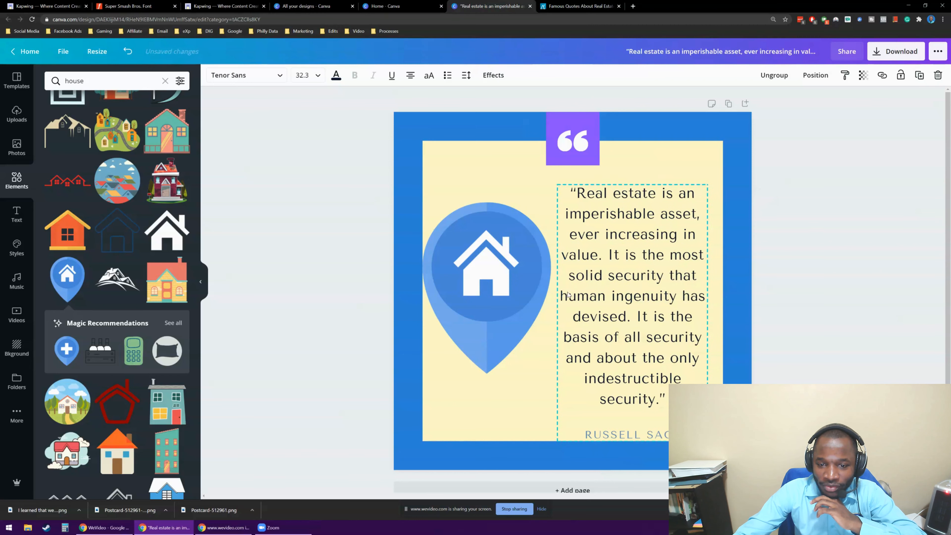
Scale the house pin down and lower it along the card's left edge, level with the middle of the quote.
{"action": "left_click", "coordinate": [490, 348]}
{"action": "left_click_drag", "start_coordinate": [546, 373], "coordinate": [508, 317]}
{"action": "left_click_drag", "start_coordinate": [465, 251], "coordinate": [465, 277]}
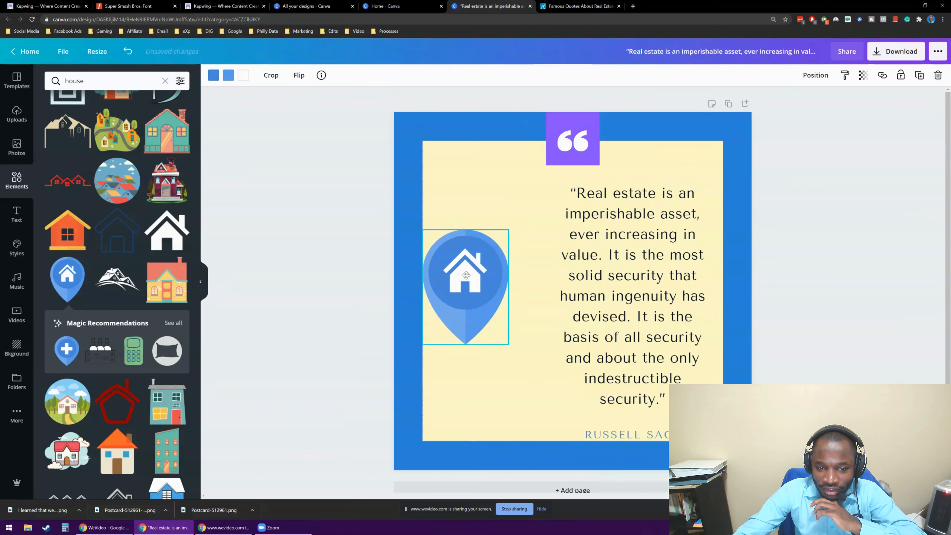
Widen the quote text block towards the house pin and shift the pin slightly inward from the card's left edge.
{"action": "left_click", "coordinate": [608, 226]}
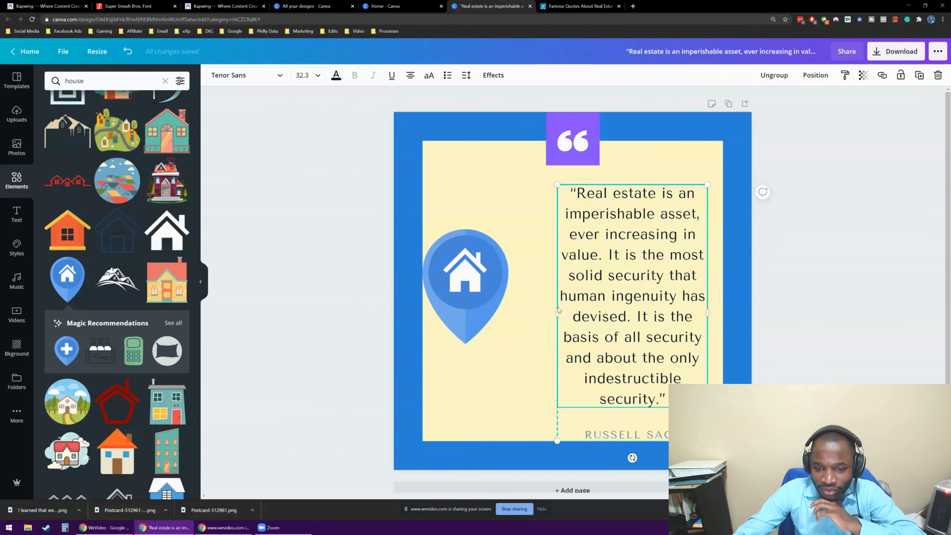
{"action": "left_click_drag", "start_coordinate": [553, 310], "coordinate": [517, 302]}
{"action": "left_click", "coordinate": [467, 280]}
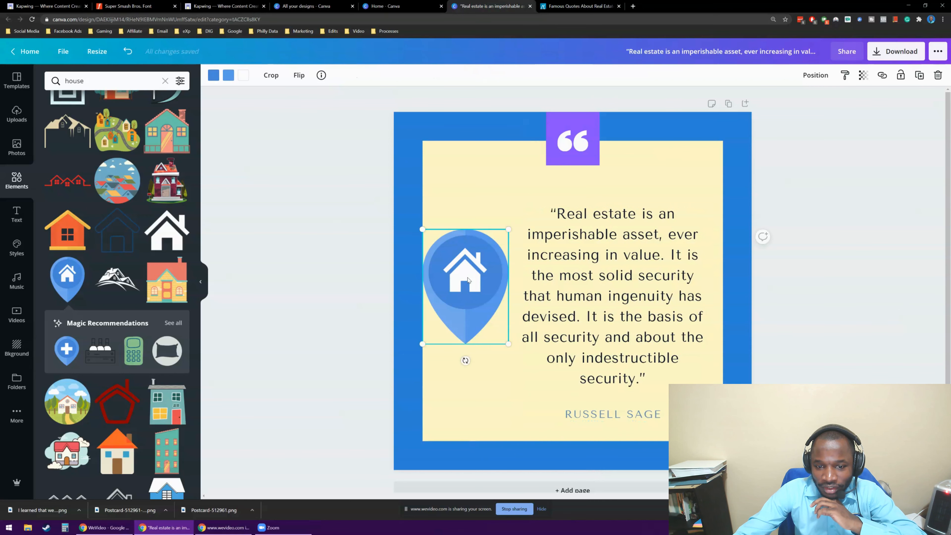
{"action": "left_click_drag", "start_coordinate": [468, 280], "coordinate": [475, 280]}
{"action": "left_click", "coordinate": [372, 215]}
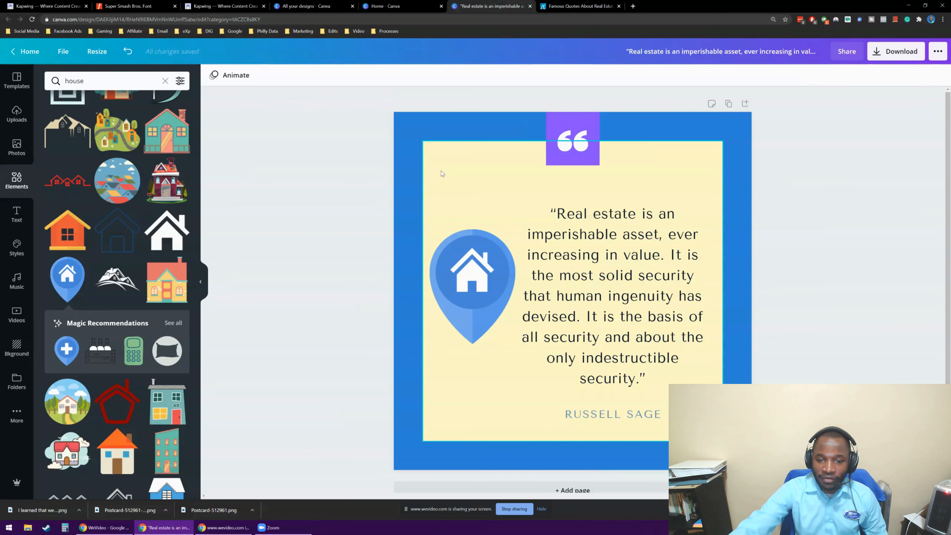
Recolour the circle inside the house pin with the dark navy document colour.
{"action": "left_click", "coordinate": [471, 303]}
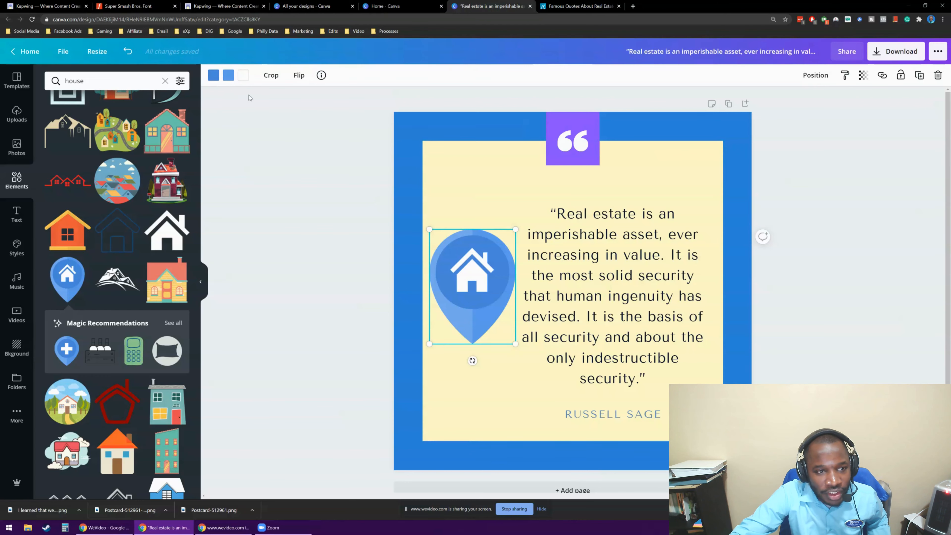
{"action": "left_click", "coordinate": [214, 75]}
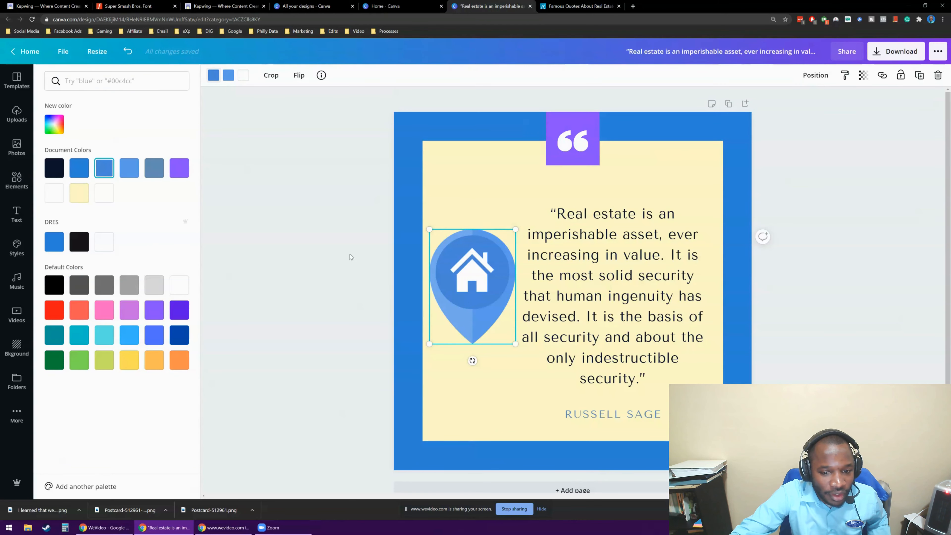
{"action": "left_click", "coordinate": [483, 240]}
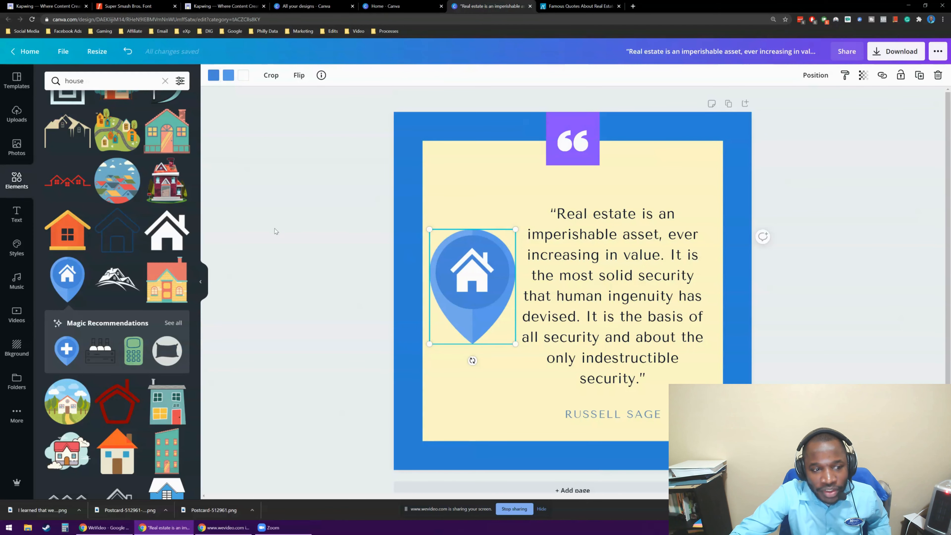
{"action": "left_click", "coordinate": [228, 76]}
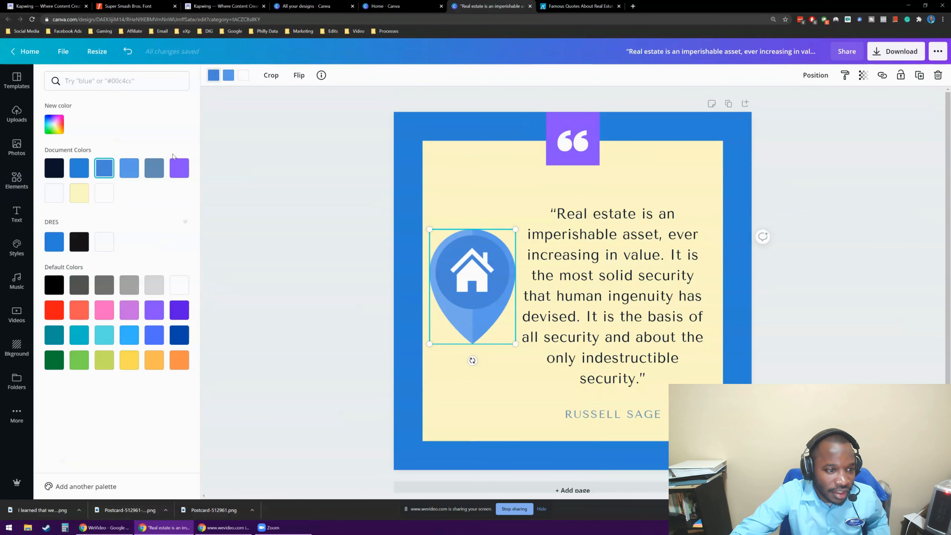
{"action": "left_click", "coordinate": [54, 168]}
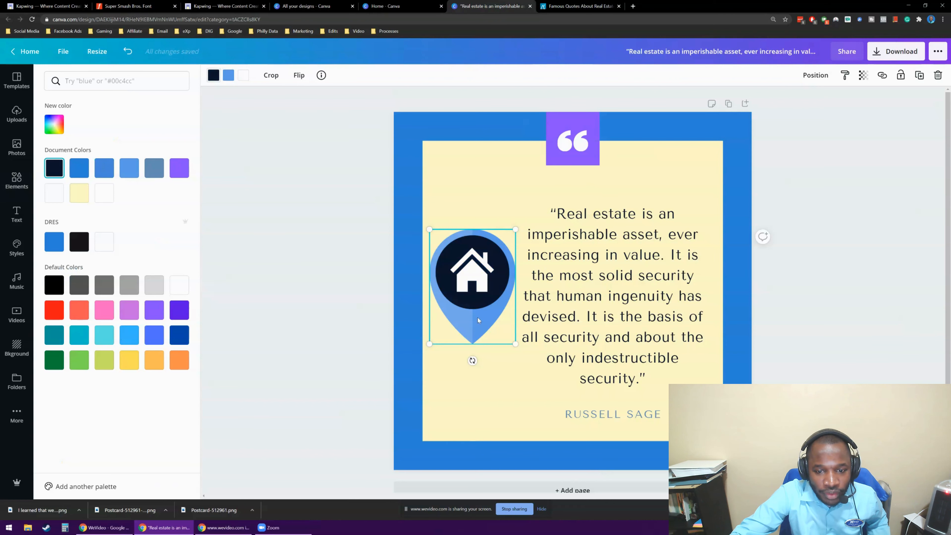
Recolour the pin's outer body dark gray and its house symbol in the card's pale yellow.
{"action": "left_click", "coordinate": [228, 75]}
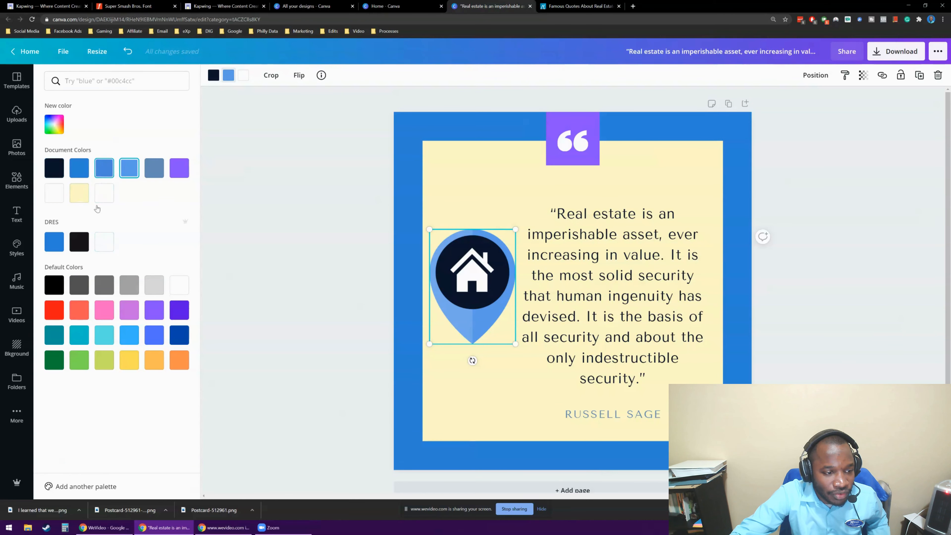
{"action": "left_click", "coordinate": [79, 292]}
{"action": "left_click", "coordinate": [267, 226]}
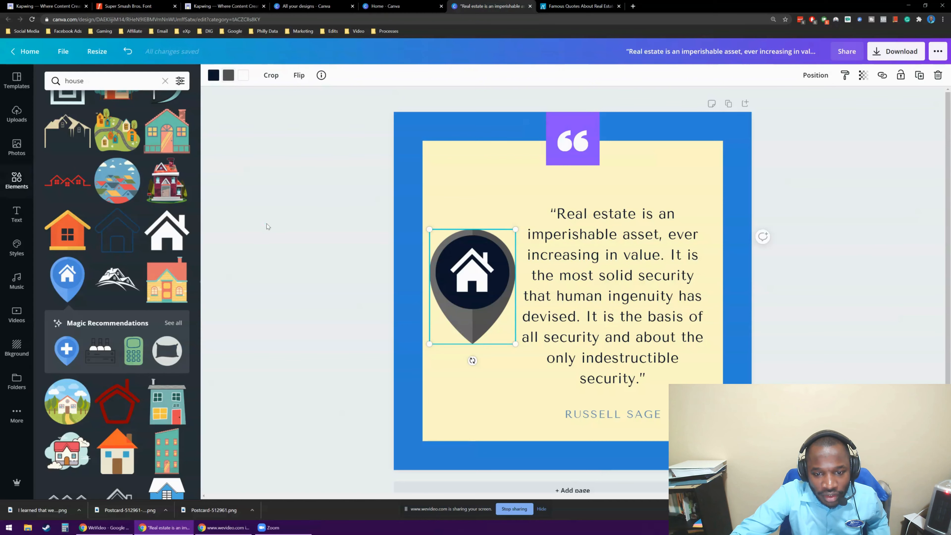
{"action": "left_click", "coordinate": [240, 76]}
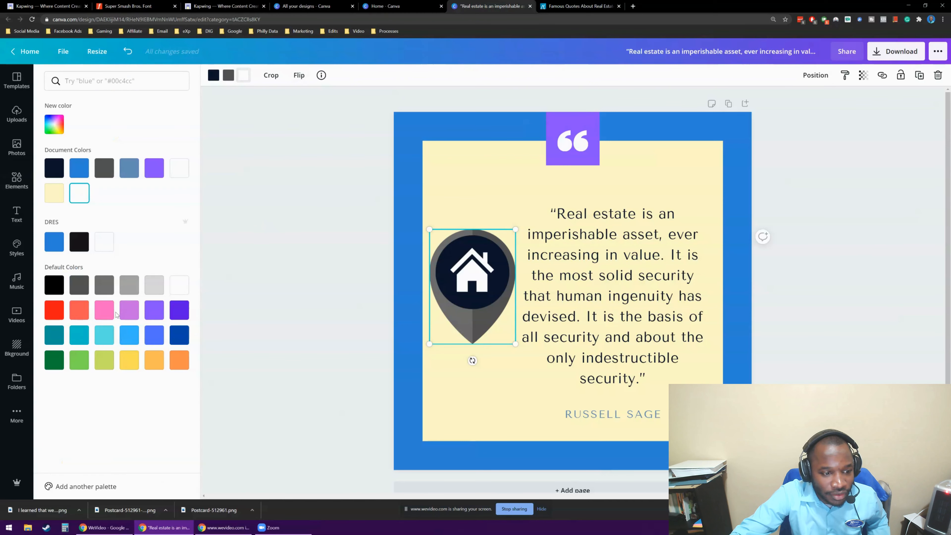
{"action": "left_click", "coordinate": [60, 194]}
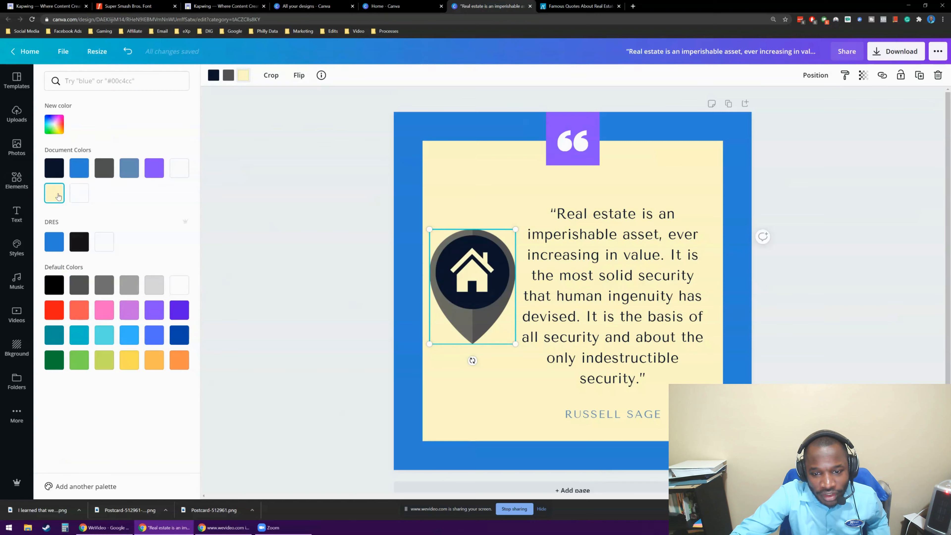
{"action": "left_click", "coordinate": [256, 209]}
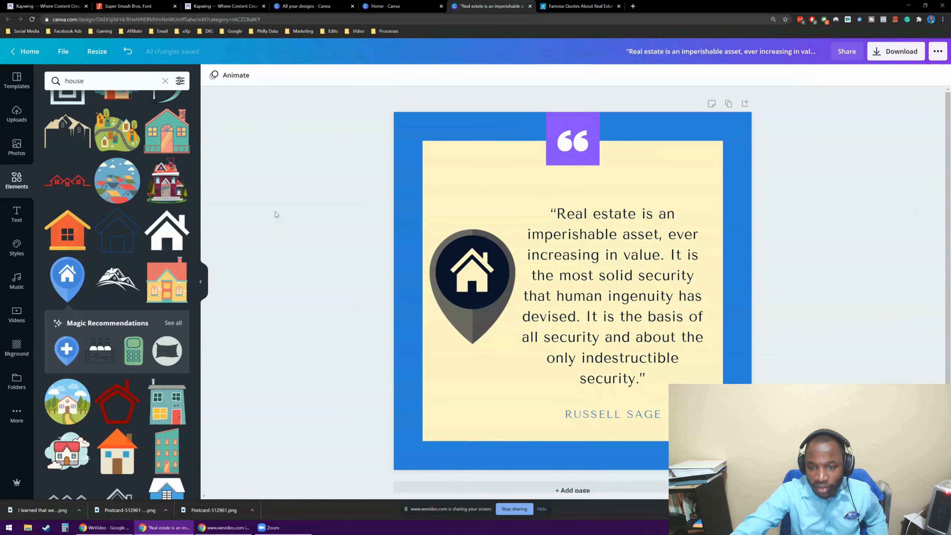
Move the quote text and its attribution slightly upward on the card.
{"action": "left_click", "coordinate": [612, 236]}
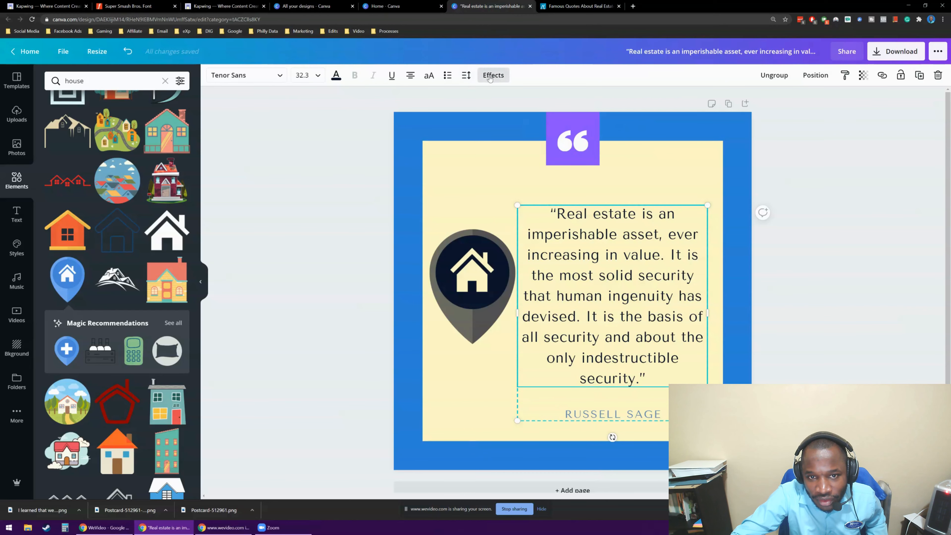
{"action": "left_click_drag", "start_coordinate": [631, 319], "coordinate": [632, 301]}
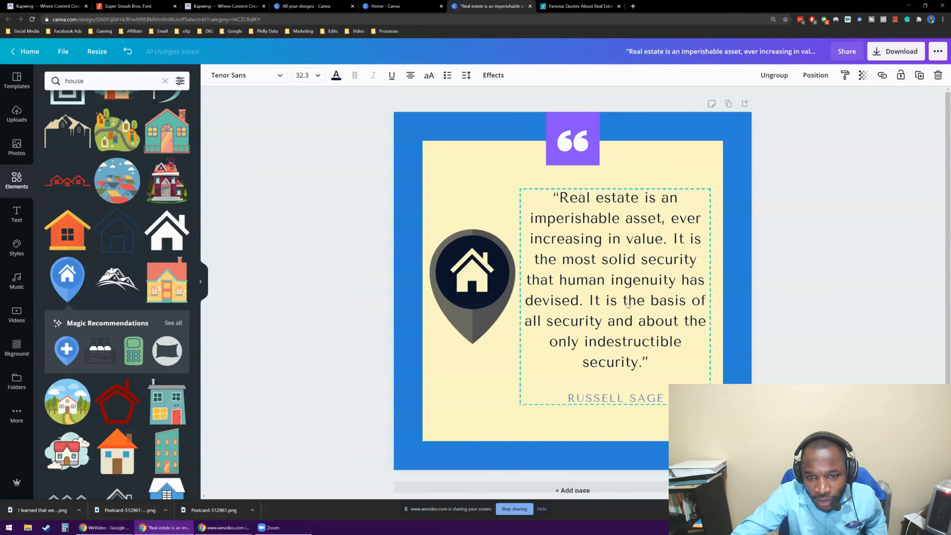
{"action": "left_click", "coordinate": [327, 241]}
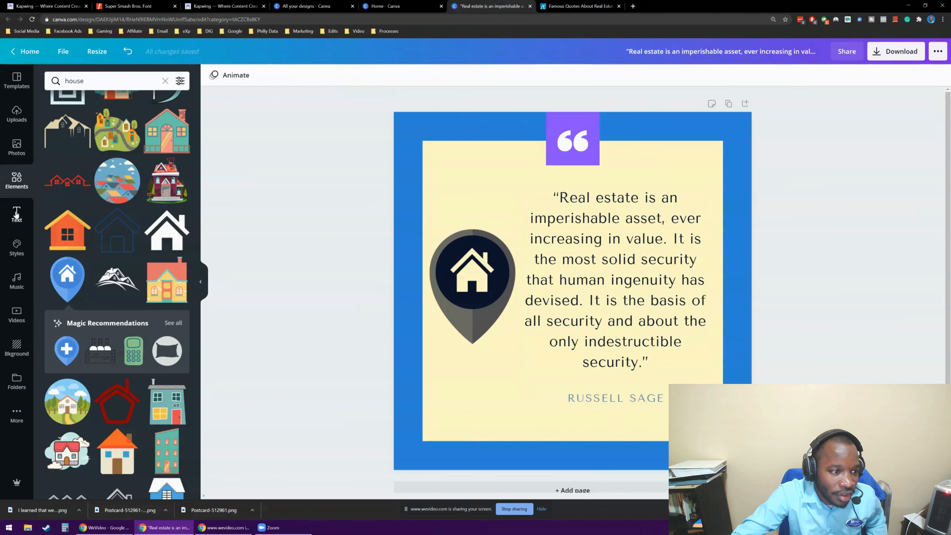
Add the orange rough brush line, rotate it vertical and stretch it over the full height of the left blue border.
{"action": "left_click", "coordinate": [18, 178]}
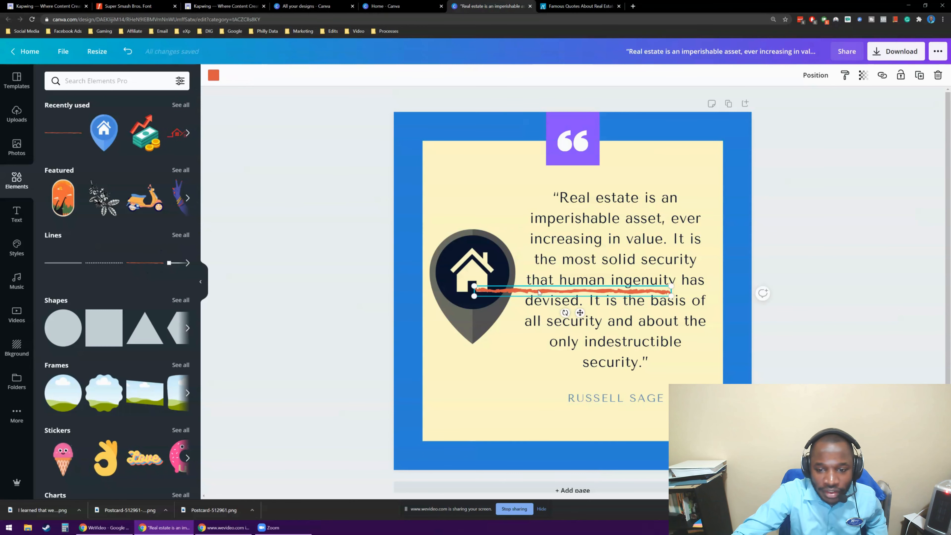
{"action": "left_click_drag", "start_coordinate": [564, 312], "coordinate": [648, 296]}
{"action": "left_click_drag", "start_coordinate": [573, 253], "coordinate": [409, 212]}
{"action": "left_click_drag", "start_coordinate": [432, 146], "coordinate": [506, 92]}
{"action": "left_click_drag", "start_coordinate": [414, 359], "coordinate": [422, 489]}
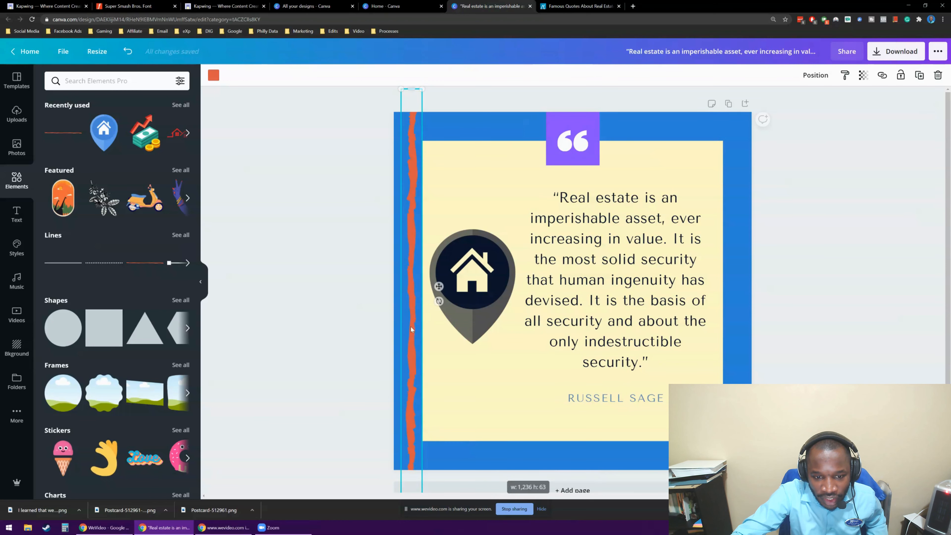
{"action": "left_click_drag", "start_coordinate": [411, 263], "coordinate": [407, 264]}
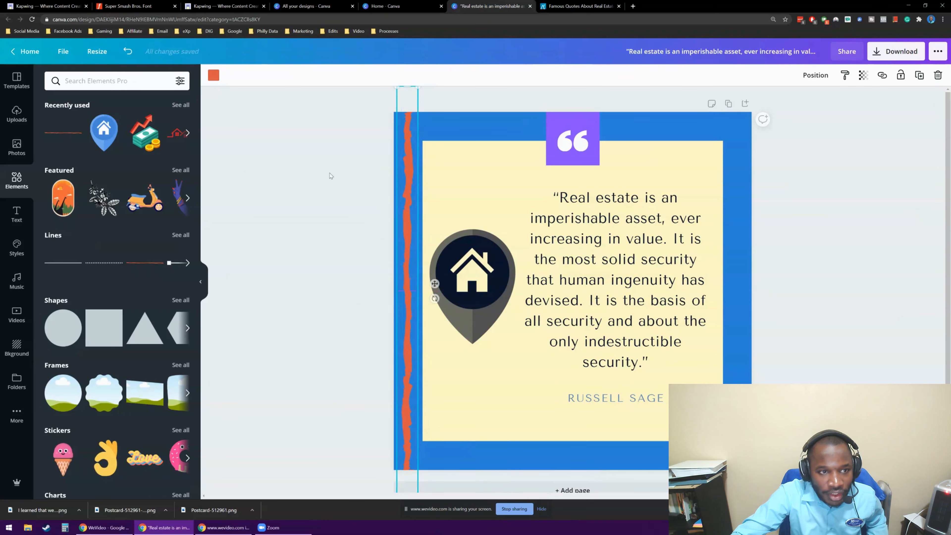
Change the vertical brush line's colour from the default colours to white.
{"action": "left_click", "coordinate": [213, 75]}
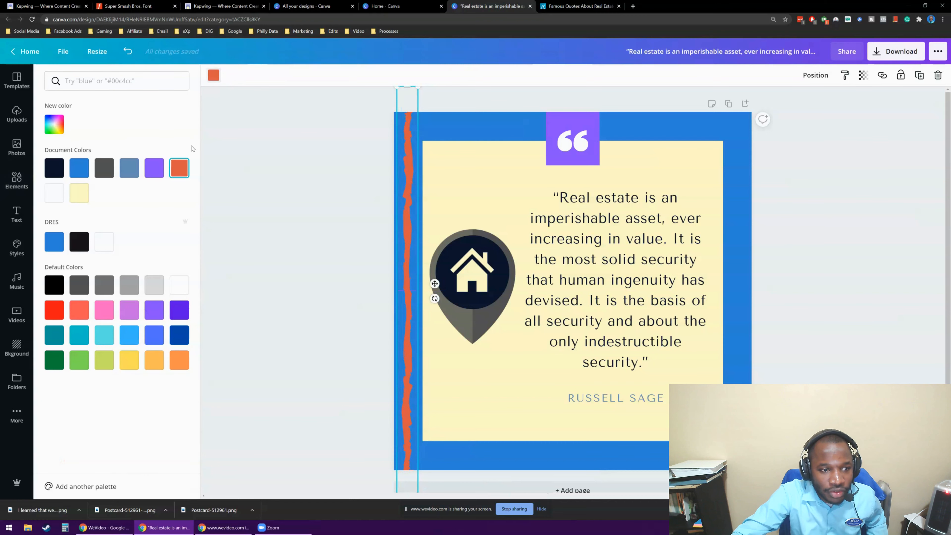
{"action": "left_click", "coordinate": [182, 287]}
{"action": "key", "text": "Escape"}
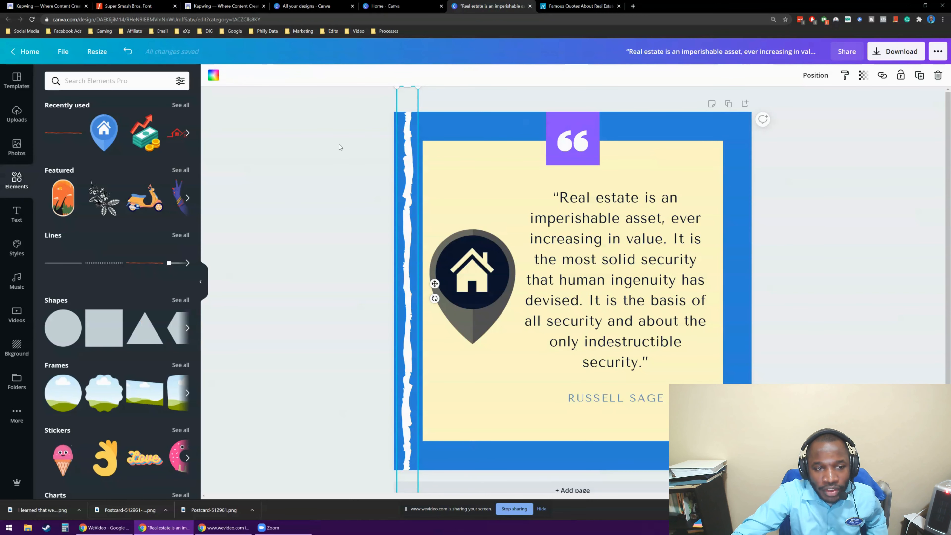
{"action": "left_click", "coordinate": [302, 159]}
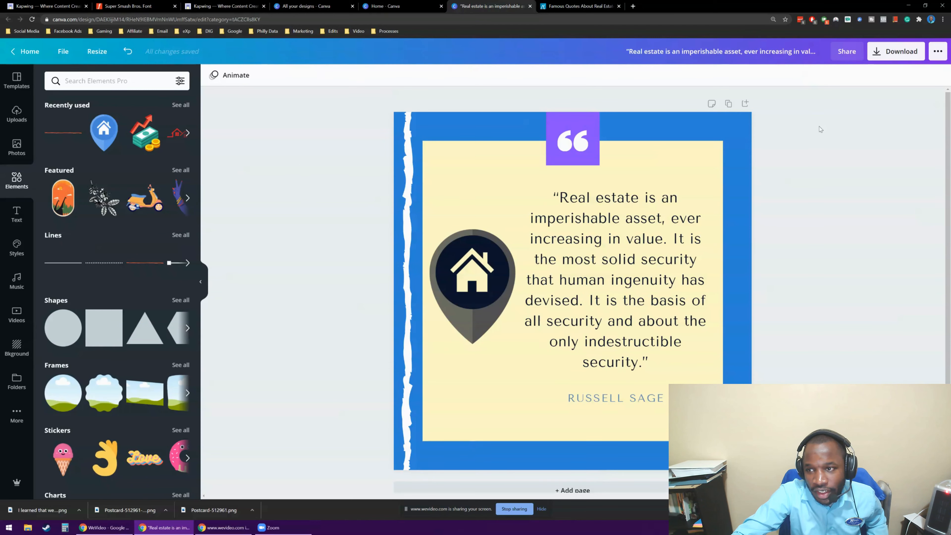
Shift the white brush line towards the card's left edge and fine-tune its horizontal position within the blue border.
{"action": "left_click", "coordinate": [411, 278]}
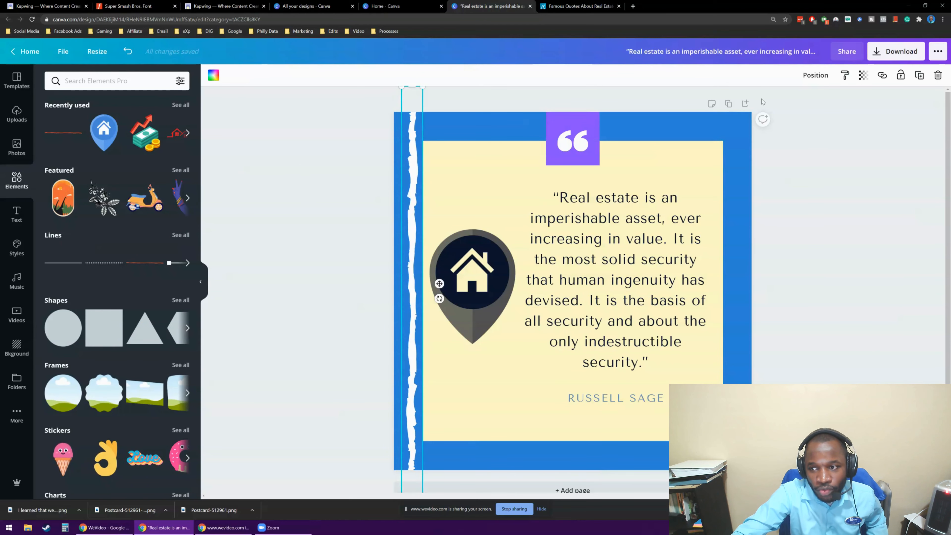
{"action": "key", "text": "Left"}
{"action": "key", "text": "Left"}
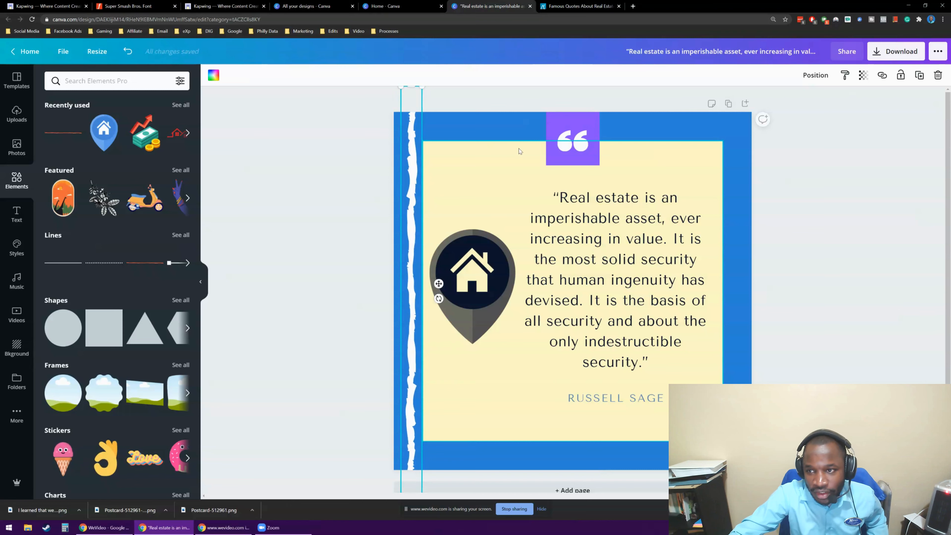
Duplicate the white vertical brush line and place the copy along the right blue border.
{"action": "left_click", "coordinate": [919, 75]}
{"action": "left_click_drag", "start_coordinate": [427, 117], "coordinate": [740, 120]}
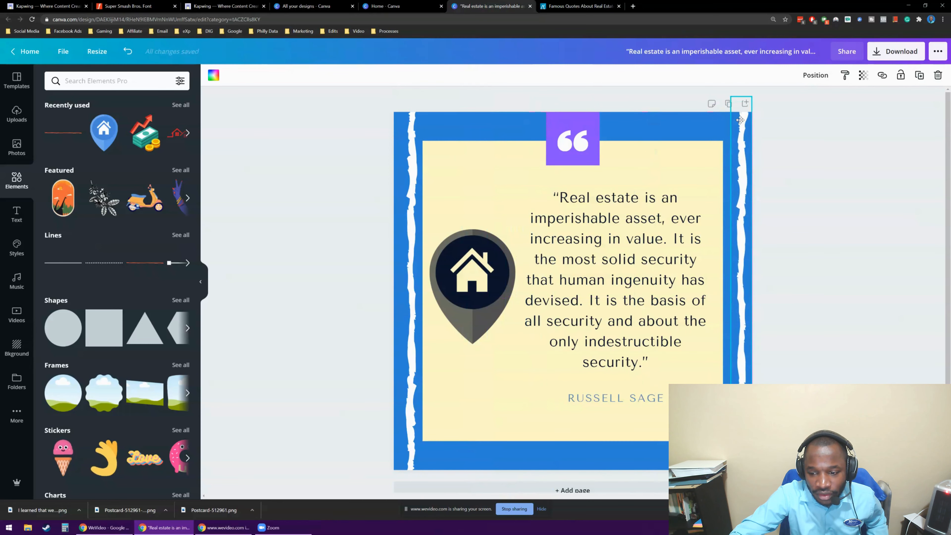
{"action": "left_click", "coordinate": [452, 97]}
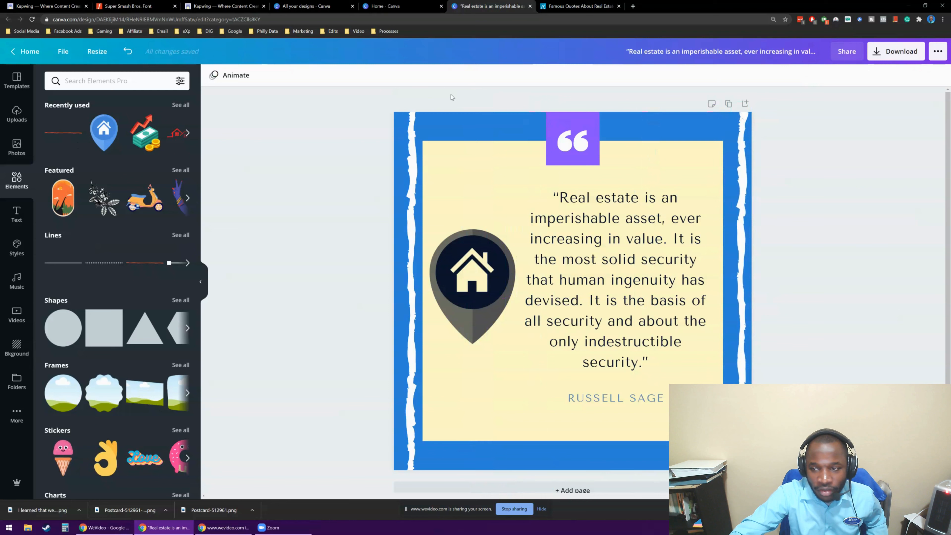
Duplicate the left white brush line, rotate the copy roughly horizontal and place it across the top blue border.
{"action": "left_click", "coordinate": [416, 169]}
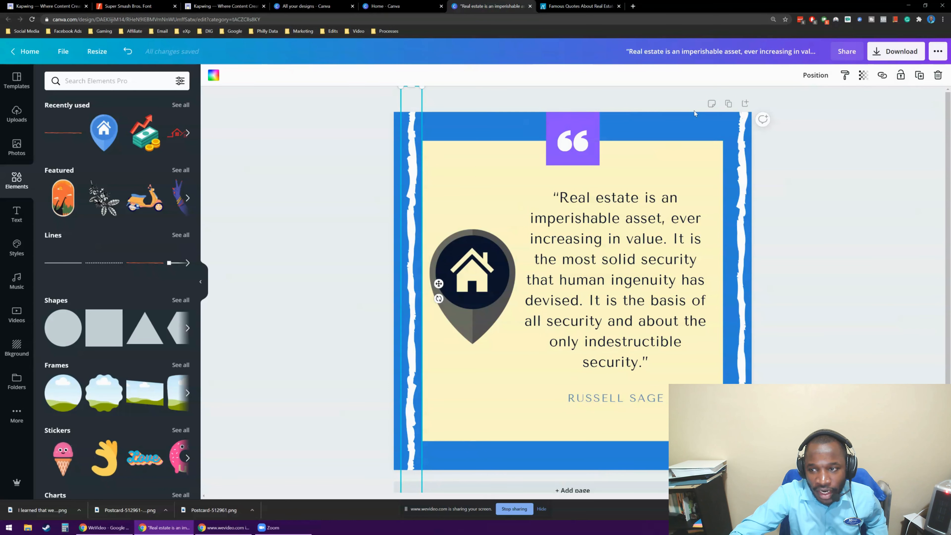
{"action": "left_click_drag", "start_coordinate": [438, 283], "coordinate": [415, 324]}
{"action": "left_click_drag", "start_coordinate": [441, 284], "coordinate": [569, 160]}
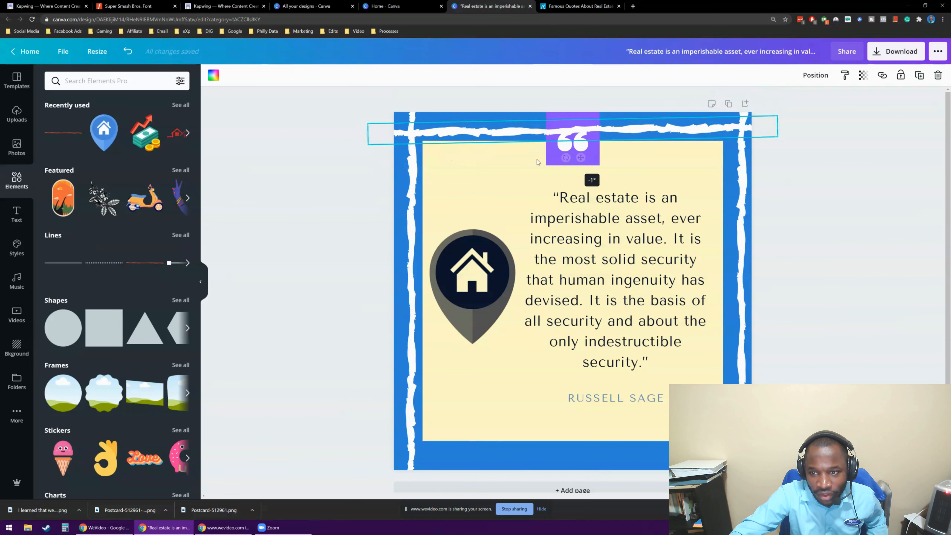
{"action": "left_click", "coordinate": [321, 171]}
{"action": "left_click", "coordinate": [514, 134]}
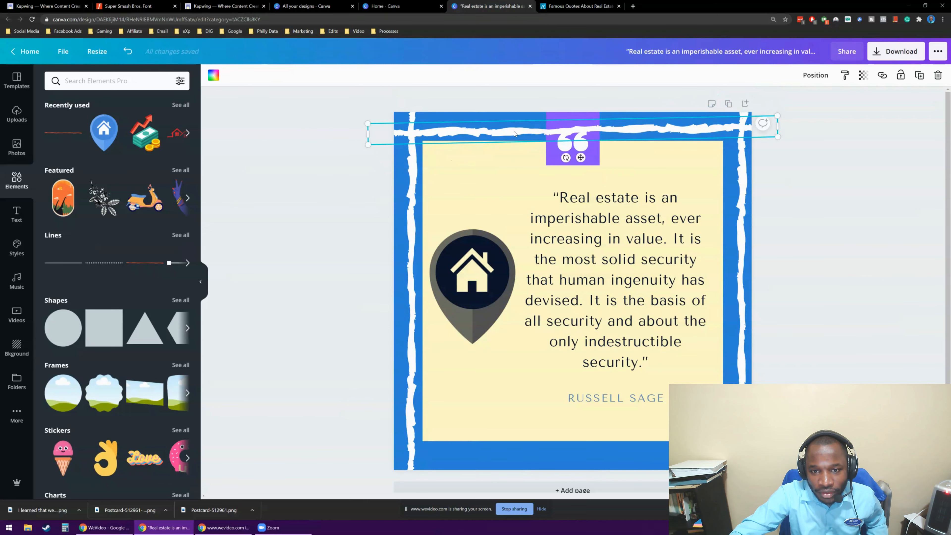
Level the top brush line to exactly horizontal and nudge it up within the top blue border.
{"action": "left_click_drag", "start_coordinate": [565, 158], "coordinate": [562, 159]}
{"action": "key", "text": "Up"}
{"action": "key", "text": "Up"}
{"action": "key", "text": "Up"}
{"action": "key", "text": "Up"}
{"action": "key", "text": "Up"}
{"action": "key", "text": "Up"}
{"action": "key", "text": "Up"}
{"action": "key", "text": "Up"}
{"action": "key", "text": "Up"}
{"action": "key", "text": "Up"}
{"action": "key", "text": "Up"}
{"action": "key", "text": "Up"}
{"action": "key", "text": "Up"}
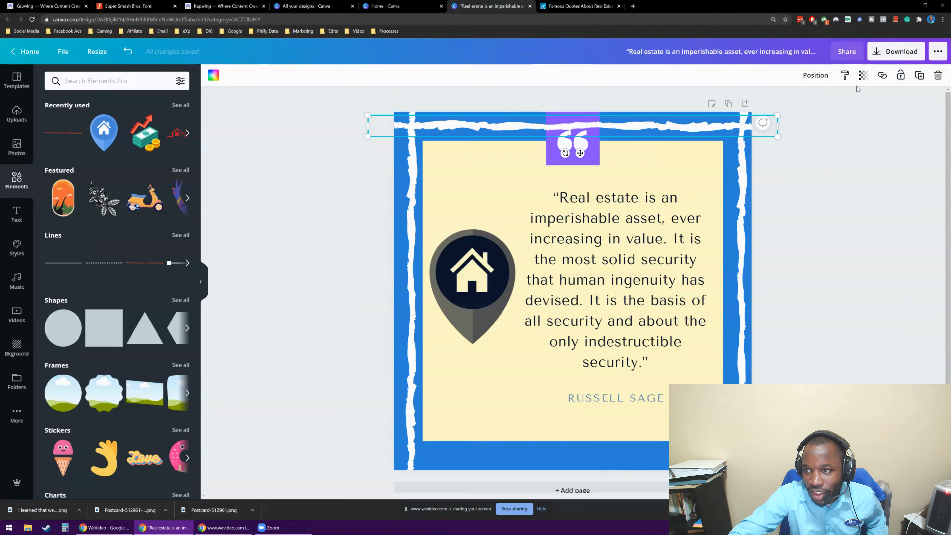
Duplicate the horizontal top brush line and place the copy across the bottom blue border.
{"action": "left_click_drag", "start_coordinate": [677, 126], "coordinate": [683, 133]}
{"action": "key", "text": "Down"}
{"action": "key", "text": "Down"}
{"action": "key", "text": "Down"}
{"action": "key", "text": "Down"}
{"action": "key", "text": "Down"}
{"action": "key", "text": "Down"}
{"action": "key", "text": "Down"}
{"action": "key", "text": "Down"}
{"action": "key", "text": "Down"}
{"action": "key", "text": "Down"}
{"action": "key", "text": "Down"}
{"action": "key", "text": "Down"}
{"action": "key", "text": "Down"}
{"action": "key", "text": "Down"}
{"action": "key", "text": "Down"}
{"action": "key", "text": "Down"}
{"action": "key", "text": "Down"}
{"action": "key", "text": "Down"}
{"action": "key", "text": "Down"}
{"action": "key", "text": "Down"}
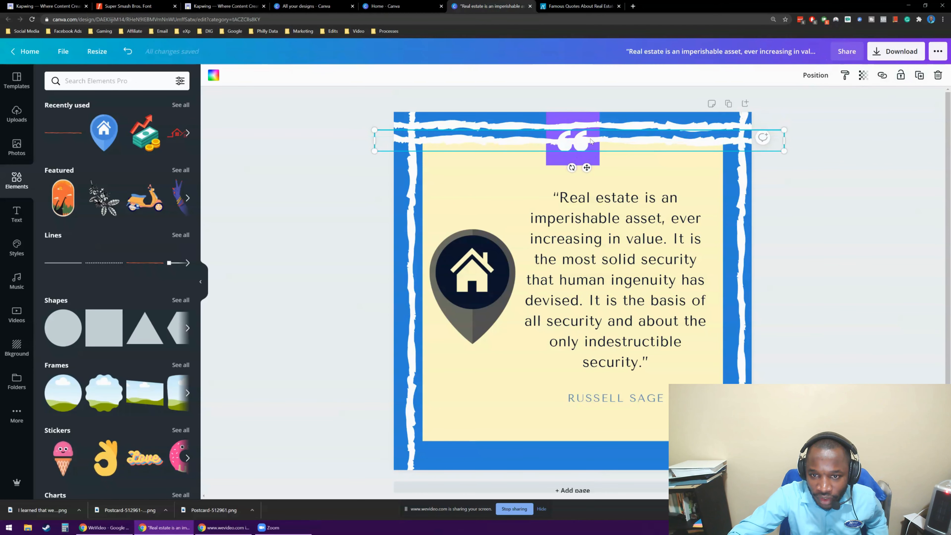
{"action": "left_click_drag", "start_coordinate": [625, 142], "coordinate": [601, 457]}
{"action": "left_click", "coordinate": [351, 180]}
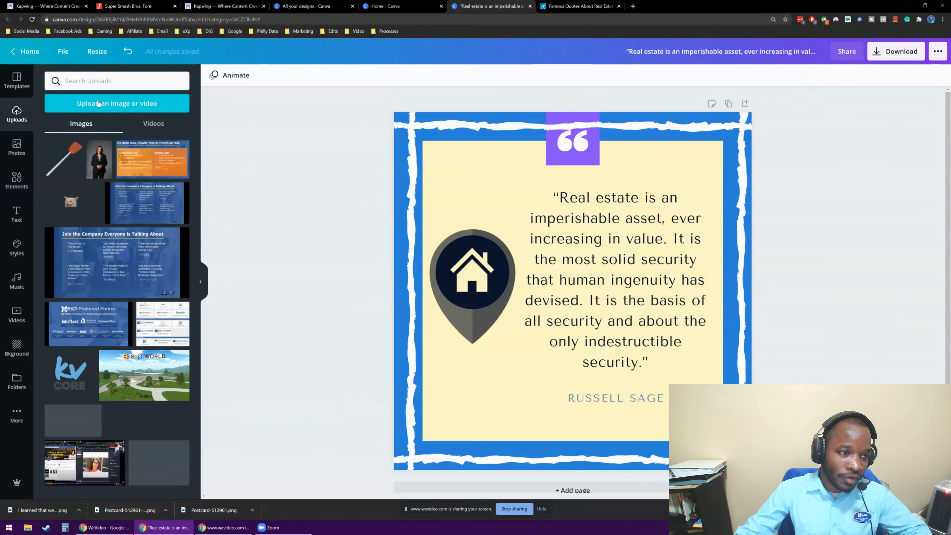
Begin an image upload from the device and search the Downloads folder for "exp realty log".
{"action": "left_click", "coordinate": [97, 101]}
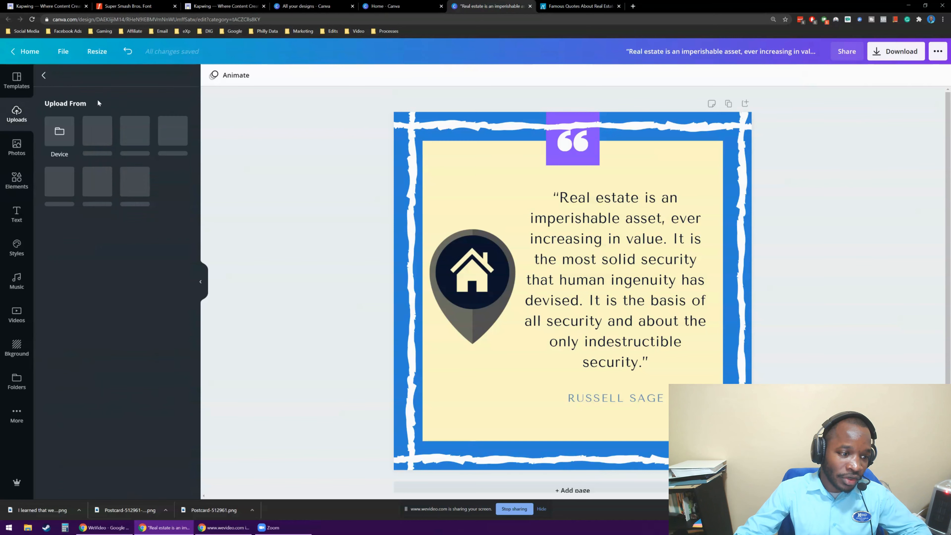
{"action": "left_click", "coordinate": [58, 129]}
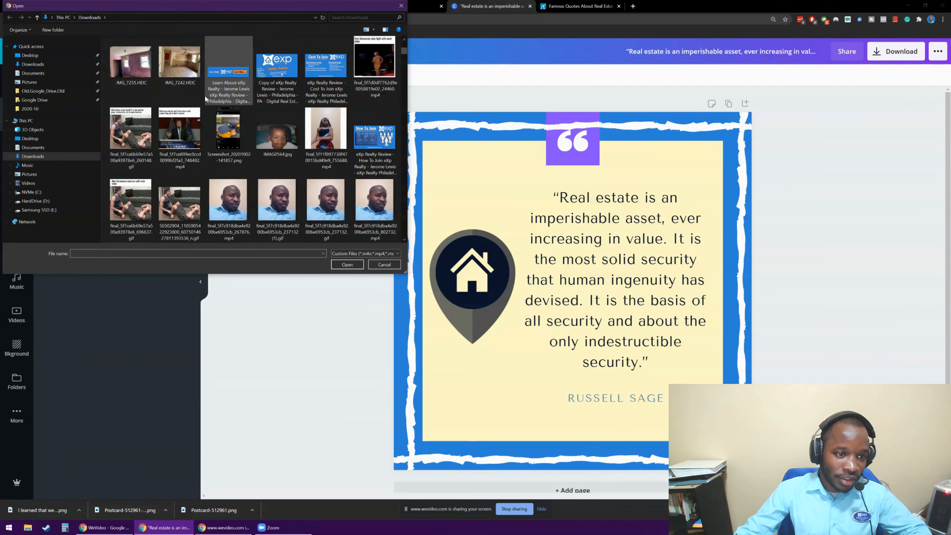
{"action": "left_click", "coordinate": [360, 18]}
{"action": "type", "text": "exp"}
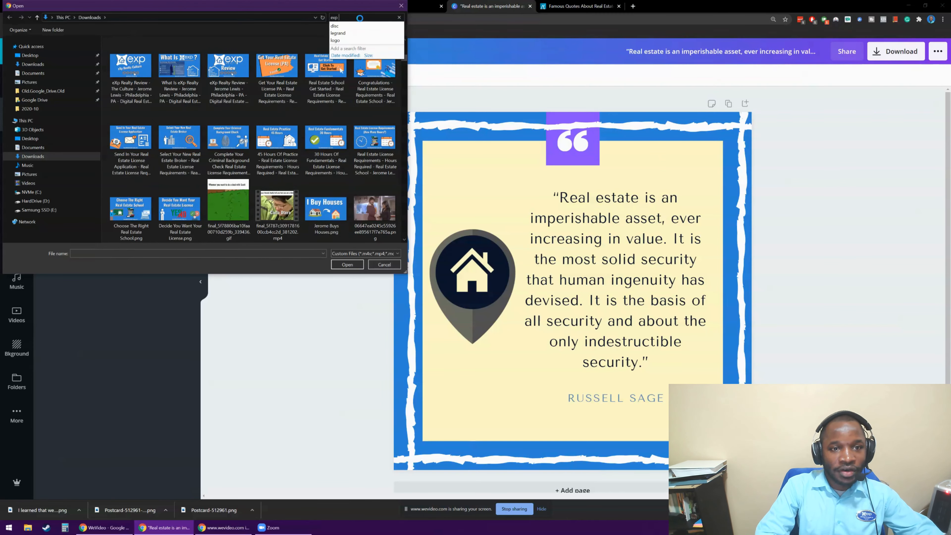
{"action": "type", "text": " realty log"}
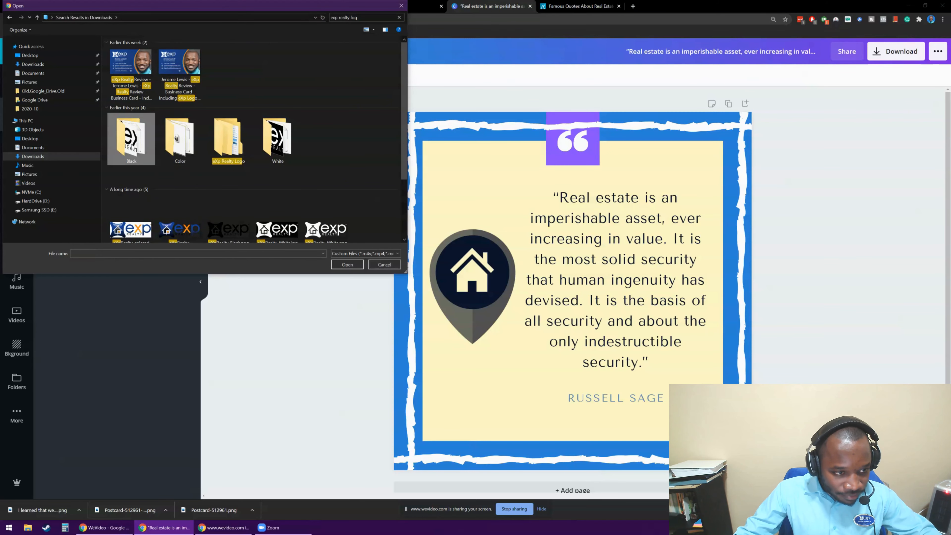
Upload the black logo file eXpRealty-Black.png from the Black subfolder of the eXp Realty Logo folder.
{"action": "double_click", "coordinate": [236, 135]}
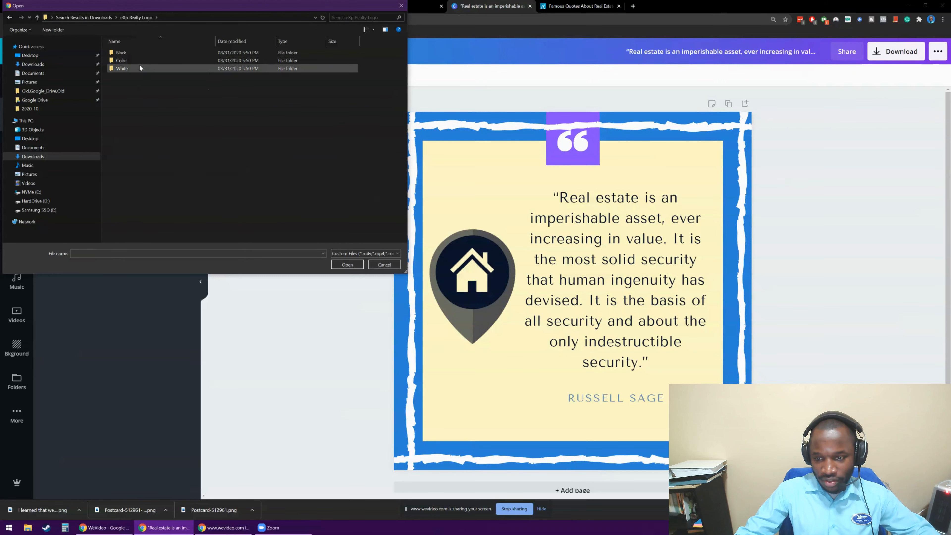
{"action": "double_click", "coordinate": [139, 54]}
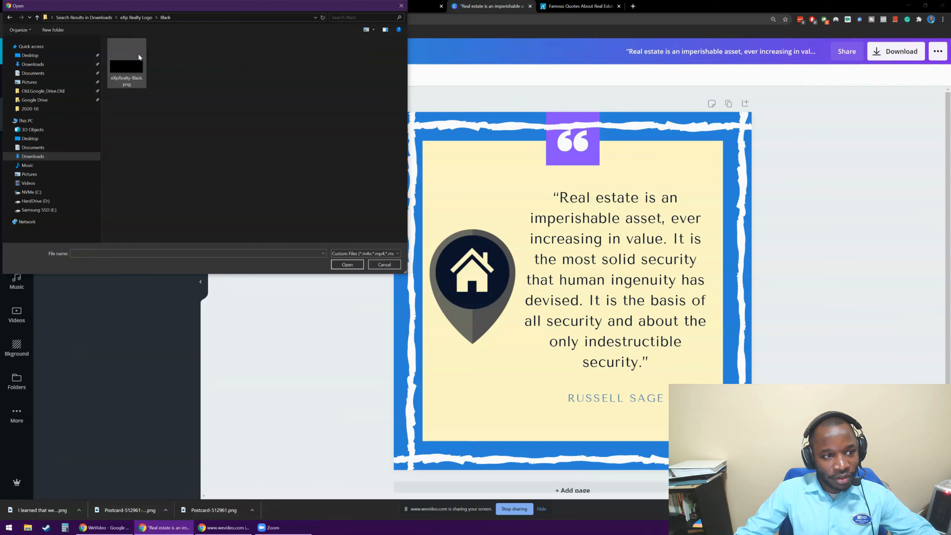
{"action": "left_click", "coordinate": [347, 265]}
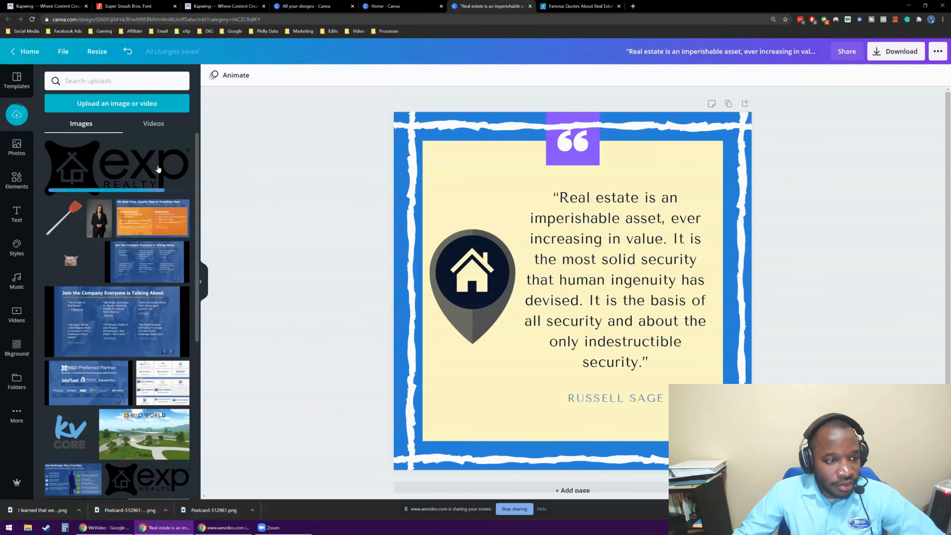
Add the black eXp Realty logo to the card, shrink it and place it in the cream panel's lower-right corner.
{"action": "left_click", "coordinate": [124, 173]}
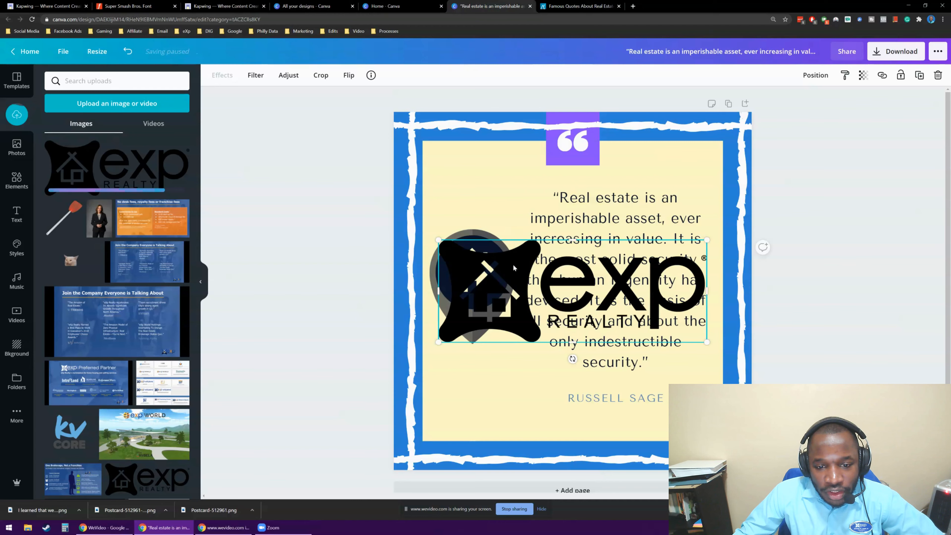
{"action": "left_click_drag", "start_coordinate": [439, 241], "coordinate": [450, 431]}
{"action": "left_click", "coordinate": [344, 264]}
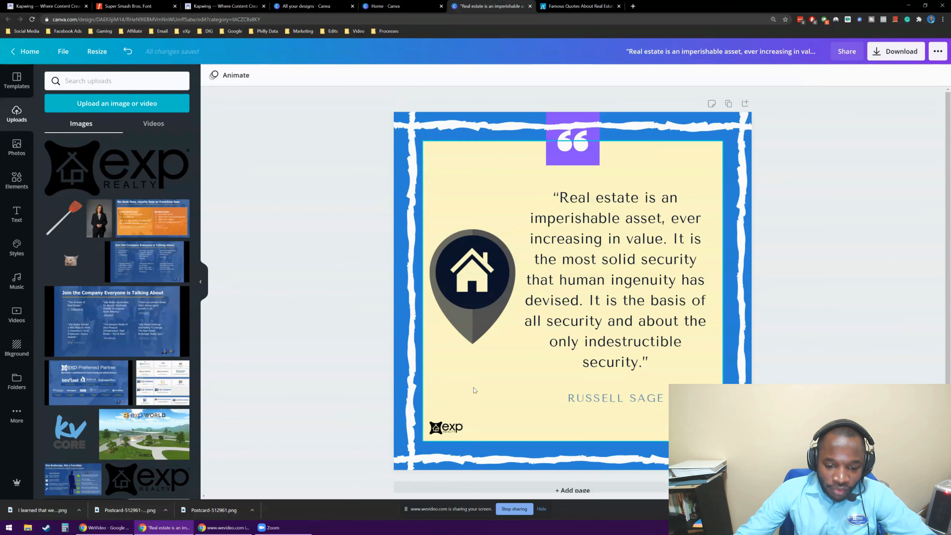
{"action": "left_click_drag", "start_coordinate": [445, 427], "coordinate": [664, 440]}
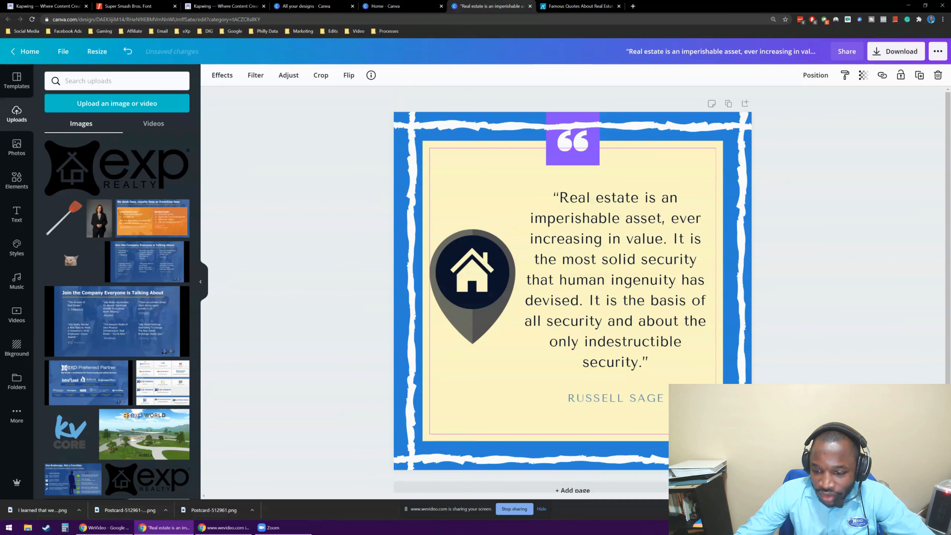
{"action": "left_click", "coordinate": [304, 249]}
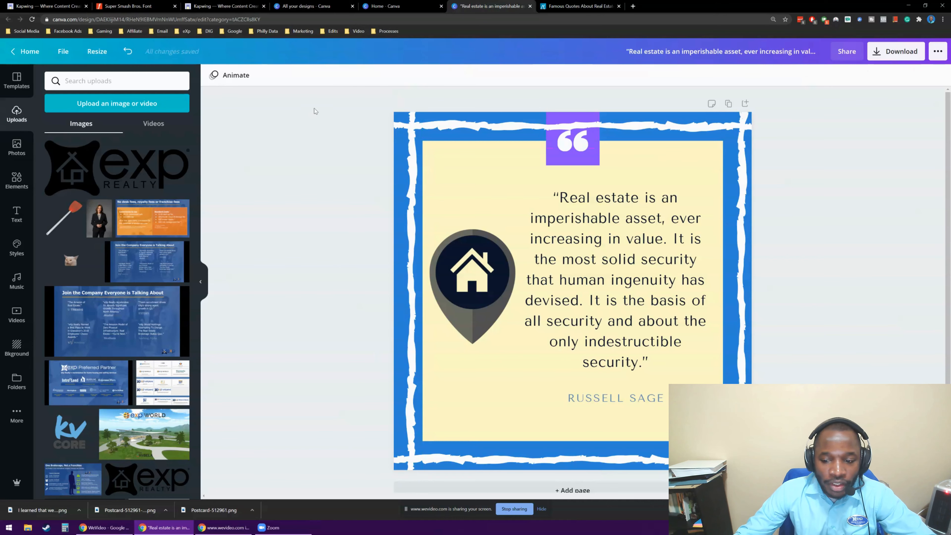
Add the uploaded blue-shirt headshot on grey, shrink it and place it in the cream panel's lower-left corner.
{"action": "scroll", "coordinate": [121, 163], "scroll_direction": "down", "scroll_amount": 5}
{"action": "scroll", "coordinate": [120, 163], "scroll_direction": "down", "scroll_amount": 10}
{"action": "scroll", "coordinate": [122, 172], "scroll_direction": "down", "scroll_amount": 10}
{"action": "scroll", "coordinate": [123, 173], "scroll_direction": "up", "scroll_amount": 15}
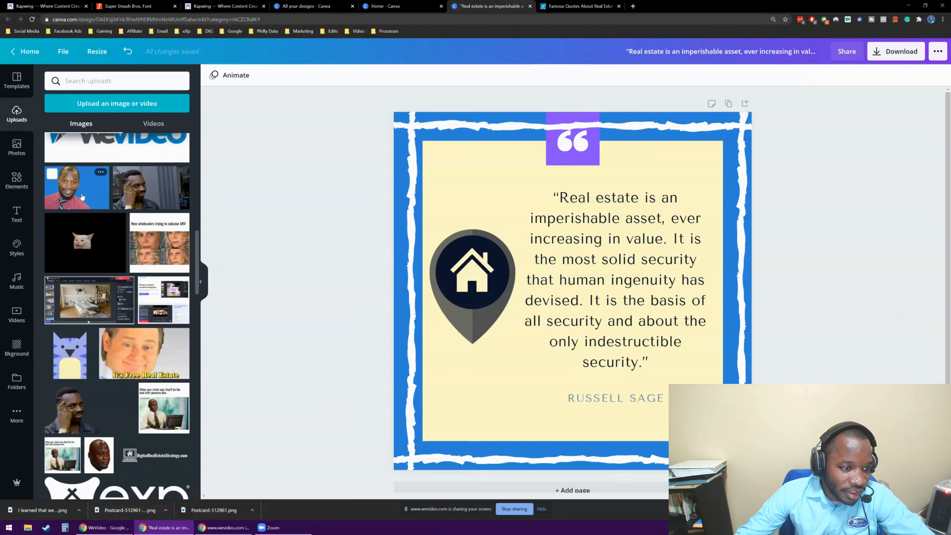
{"action": "scroll", "coordinate": [89, 214], "scroll_direction": "up", "scroll_amount": 10}
{"action": "scroll", "coordinate": [97, 243], "scroll_direction": "down", "scroll_amount": 15}
{"action": "scroll", "coordinate": [91, 255], "scroll_direction": "down", "scroll_amount": 5}
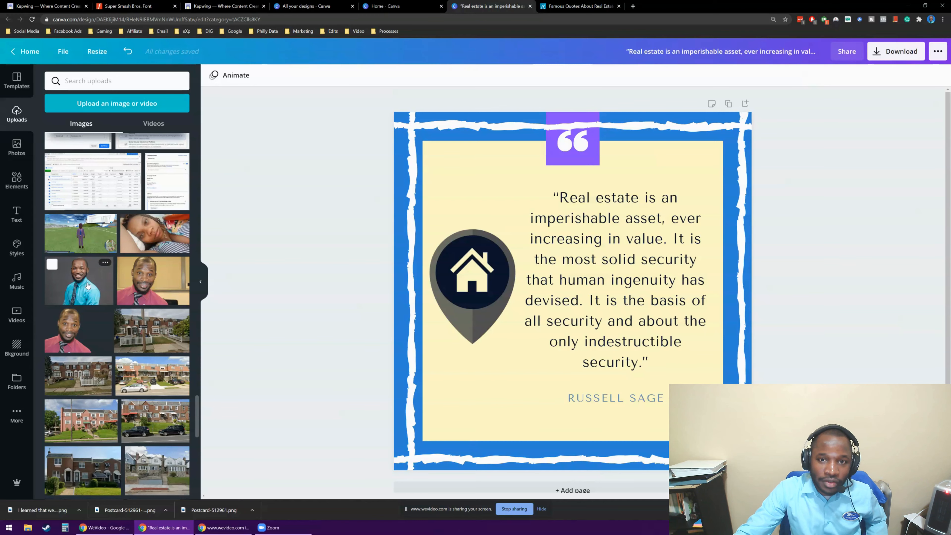
{"action": "left_click", "coordinate": [87, 286]}
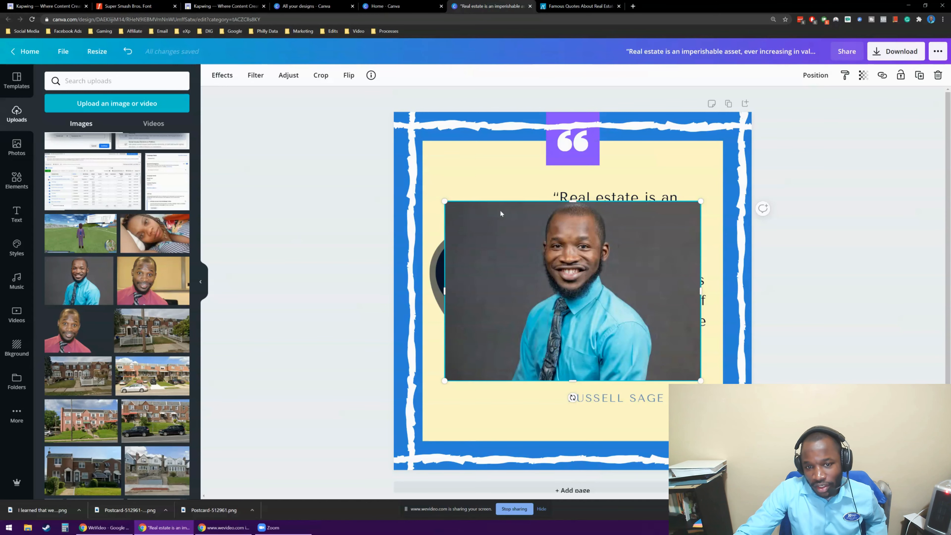
{"action": "left_click_drag", "start_coordinate": [452, 207], "coordinate": [589, 303]}
{"action": "left_click_drag", "start_coordinate": [645, 332], "coordinate": [487, 390]}
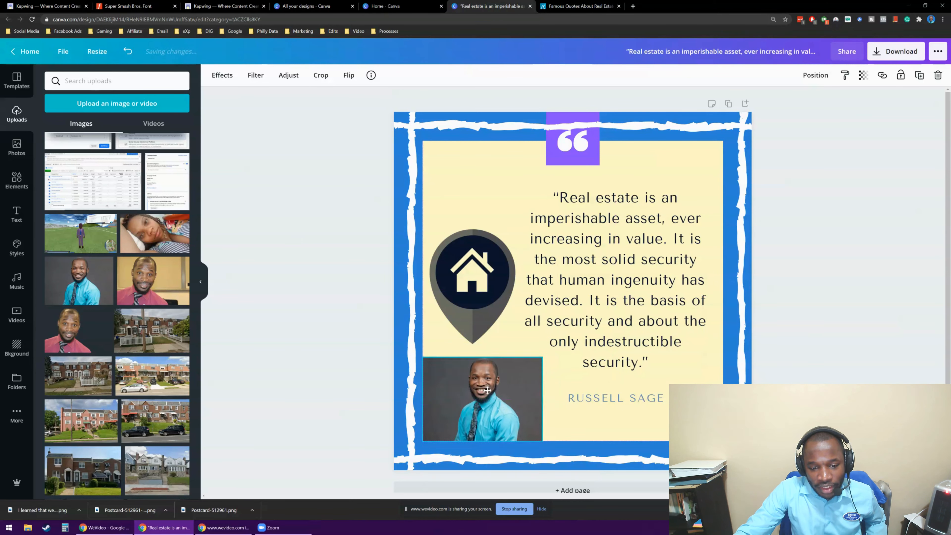
{"action": "left_click", "coordinate": [309, 331]}
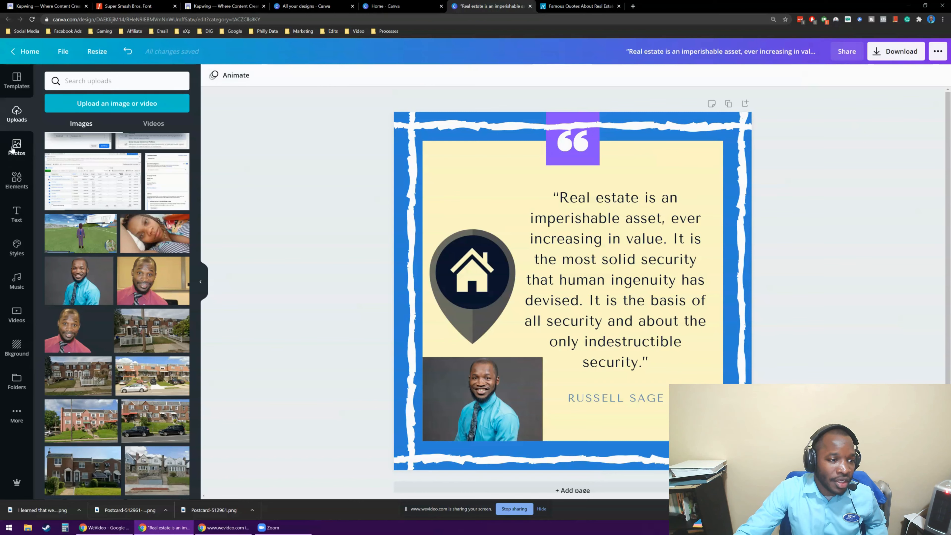
Add a circular frame to the card and fill it with the blue-shirt headshot.
{"action": "left_click", "coordinate": [17, 177]}
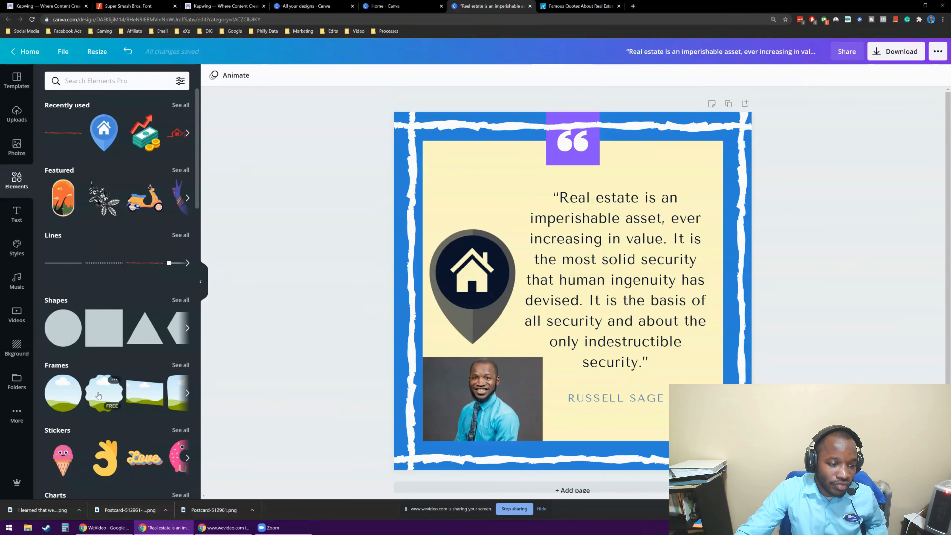
{"action": "left_click", "coordinate": [188, 393]}
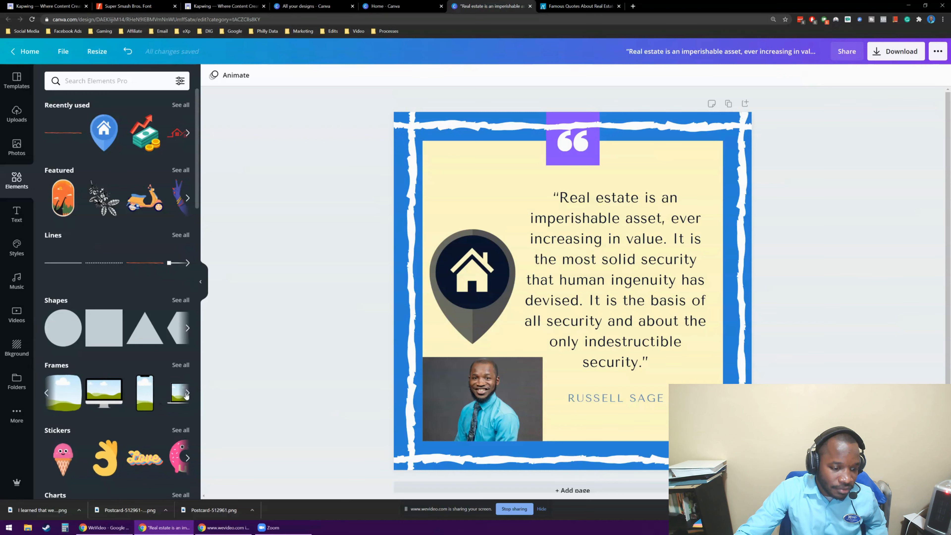
{"action": "left_click", "coordinate": [187, 394]}
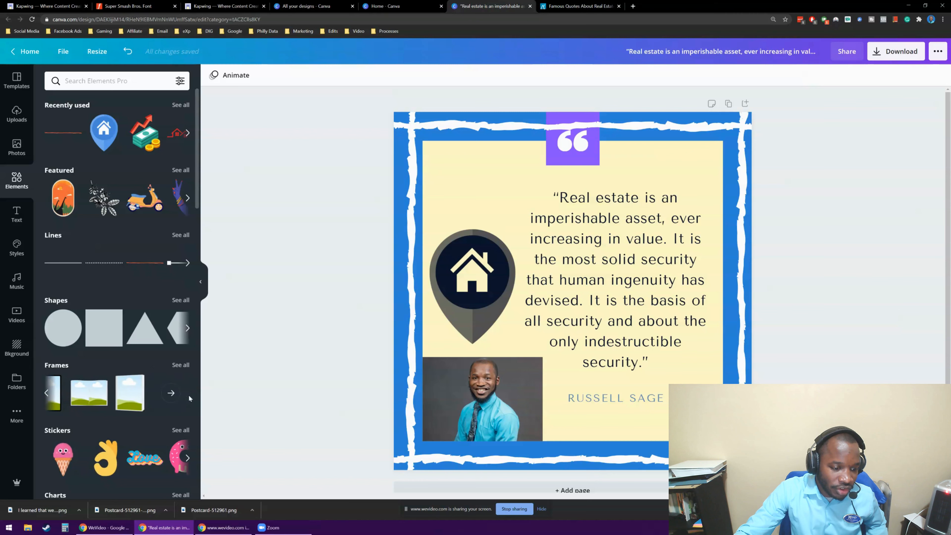
{"action": "left_click", "coordinate": [47, 394]}
{"action": "left_click", "coordinate": [46, 394]}
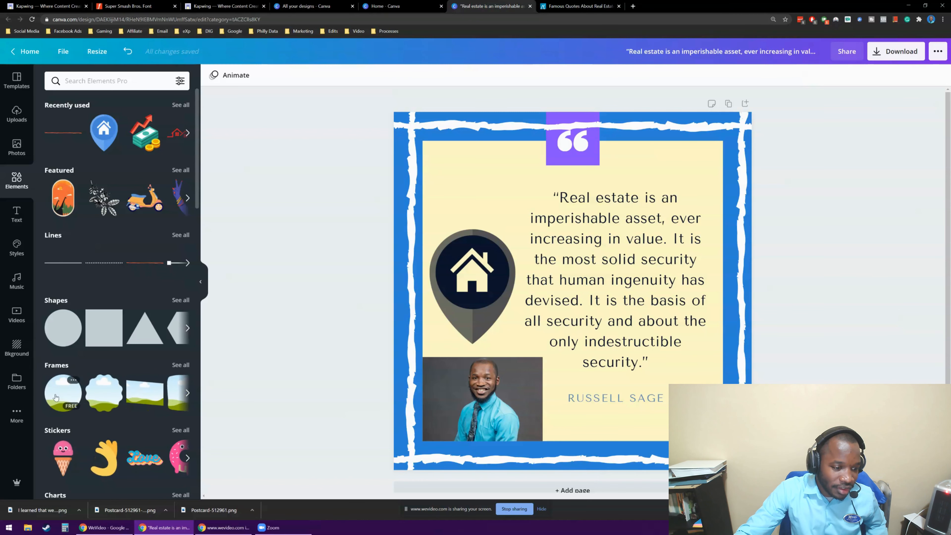
{"action": "left_click", "coordinate": [62, 398]}
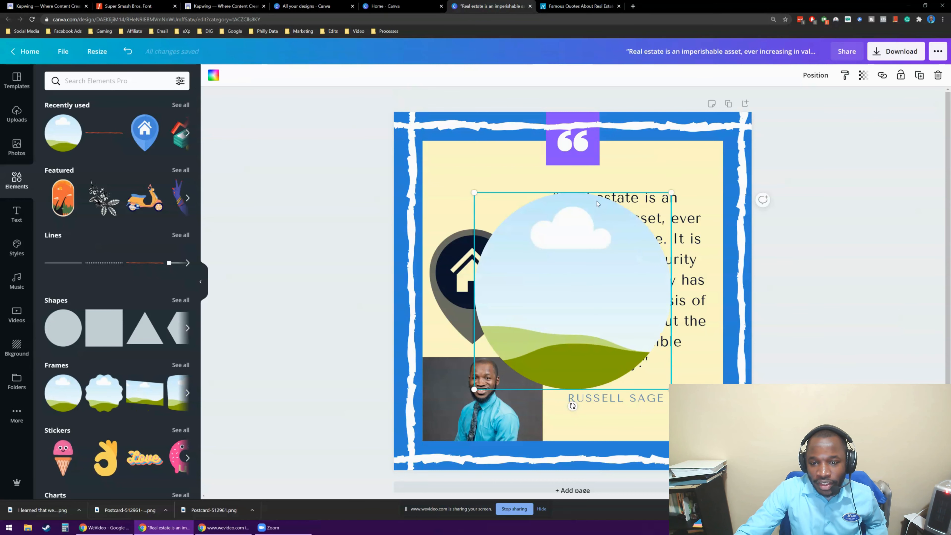
{"action": "left_click_drag", "start_coordinate": [439, 417], "coordinate": [554, 281]}
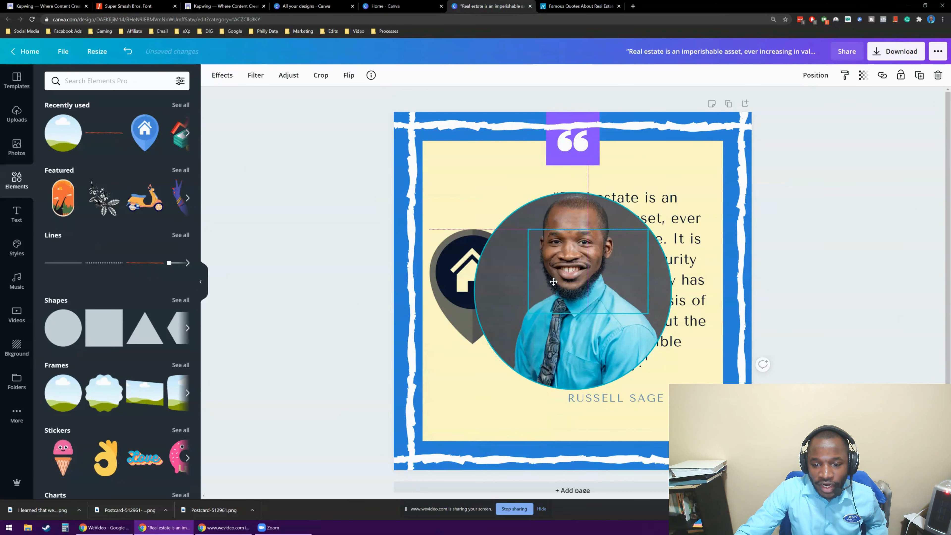
{"action": "left_click", "coordinate": [226, 285]}
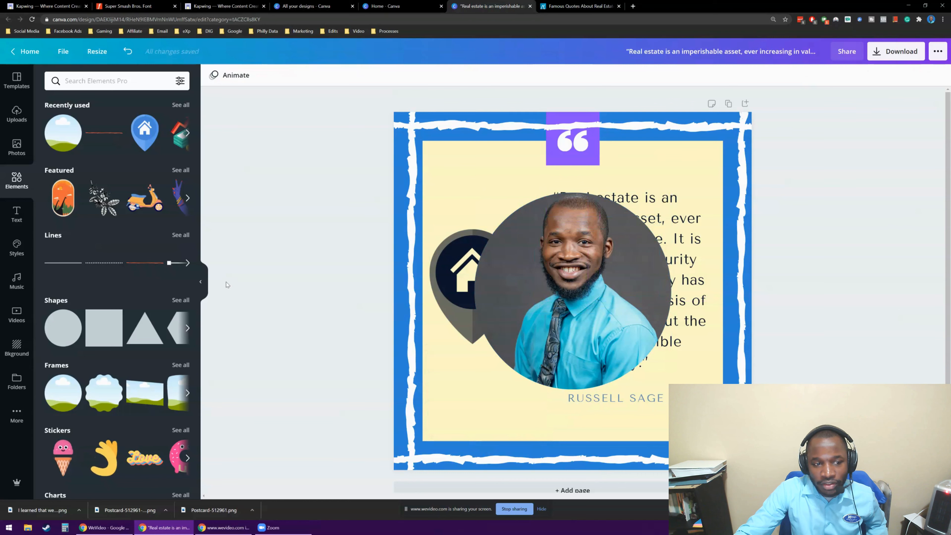
Shrink the circular headshot into the cream panel's lower-left corner and move the eXp Realty logo beside it.
{"action": "left_click", "coordinate": [524, 240]}
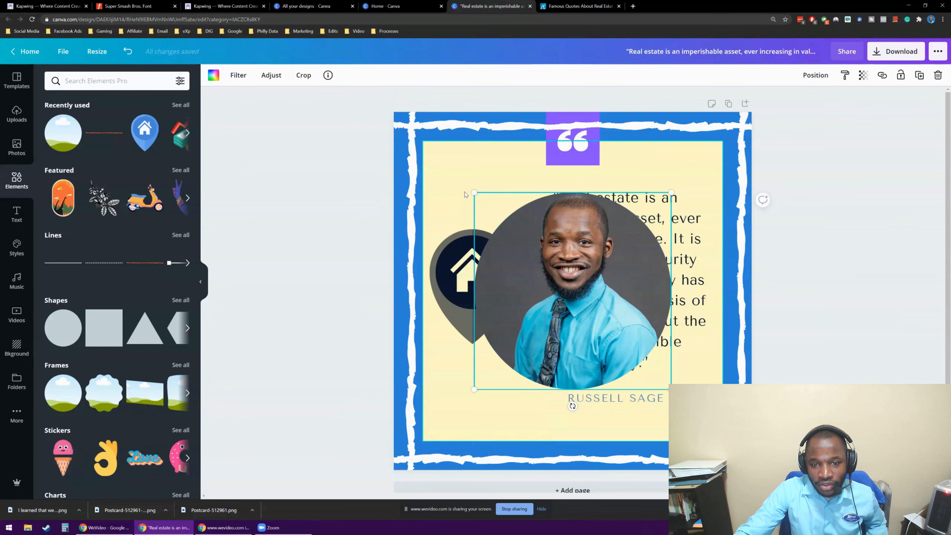
{"action": "left_click_drag", "start_coordinate": [486, 206], "coordinate": [624, 325]}
{"action": "left_click_drag", "start_coordinate": [637, 362], "coordinate": [462, 404]}
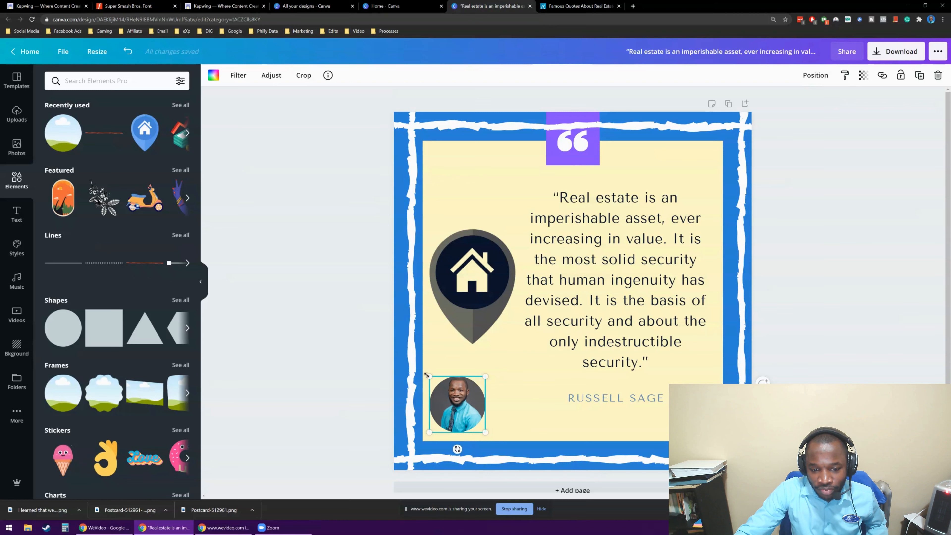
{"action": "left_click_drag", "start_coordinate": [430, 377], "coordinate": [434, 381]}
{"action": "left_click", "coordinate": [339, 357]}
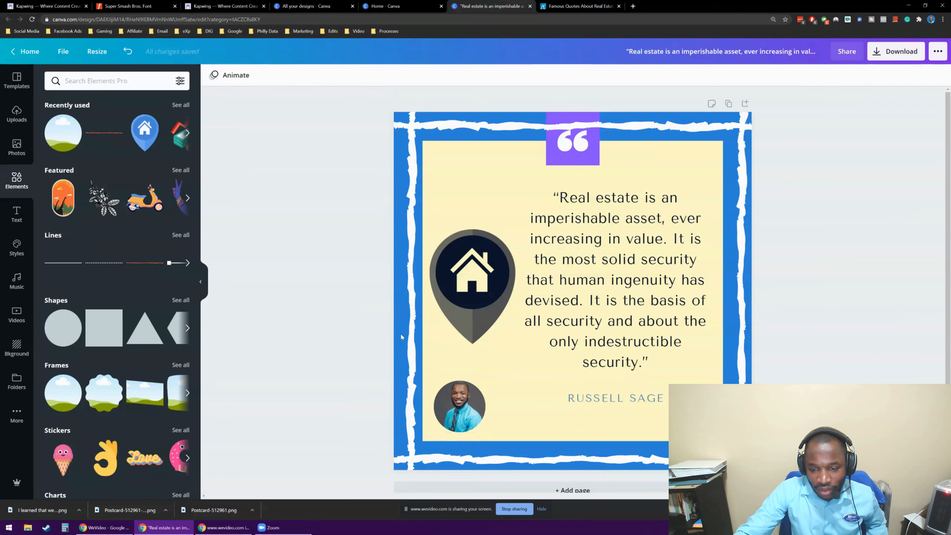
{"action": "left_click_drag", "start_coordinate": [682, 426], "coordinate": [511, 429]}
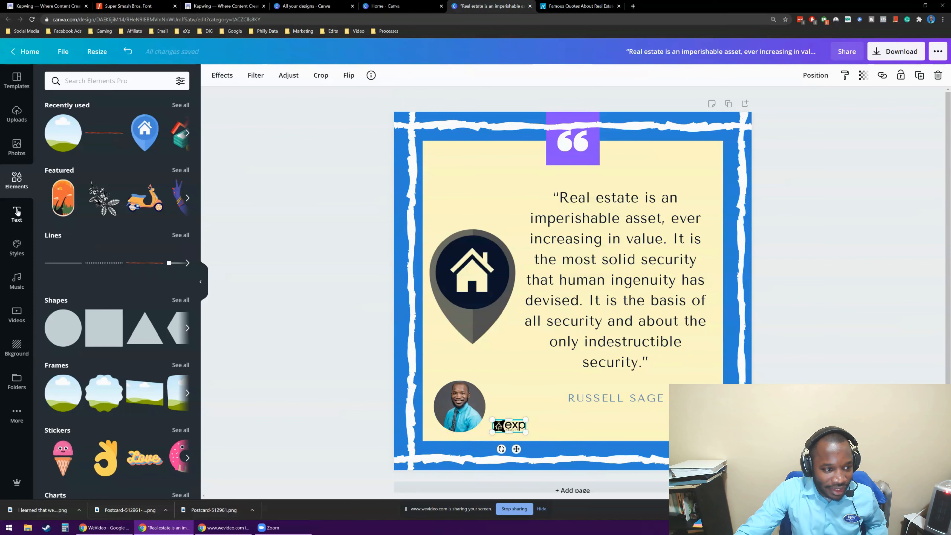
{"action": "left_click", "coordinate": [17, 212]}
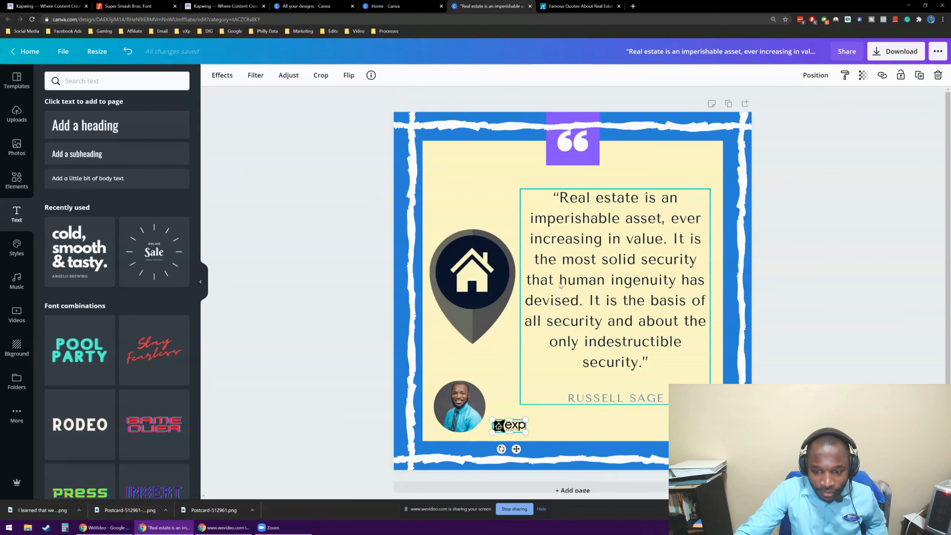
{"action": "left_click", "coordinate": [87, 128]}
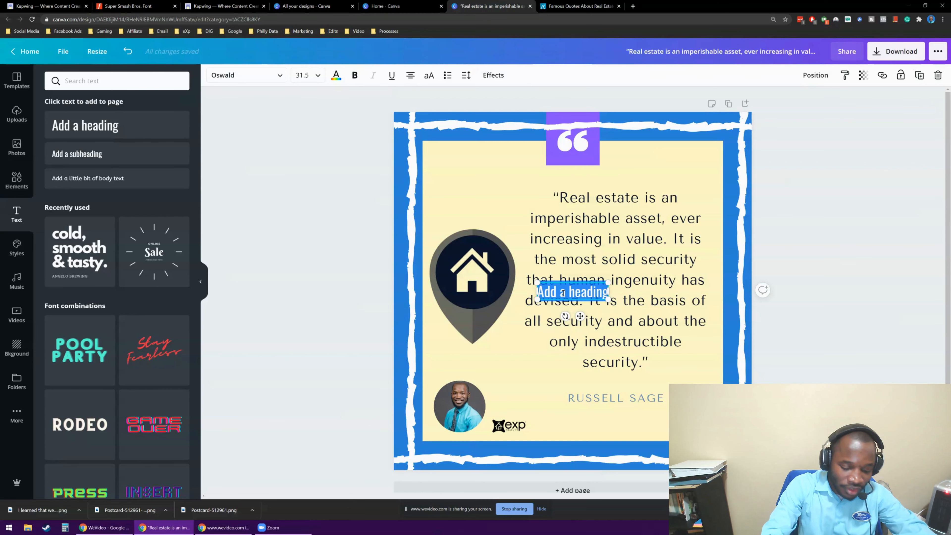
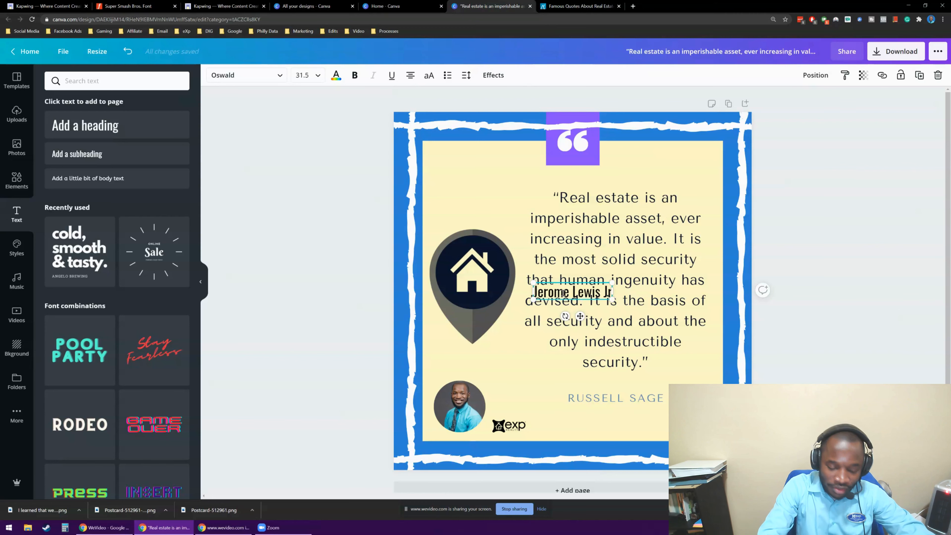
{"action": "key", "text": "Return"}
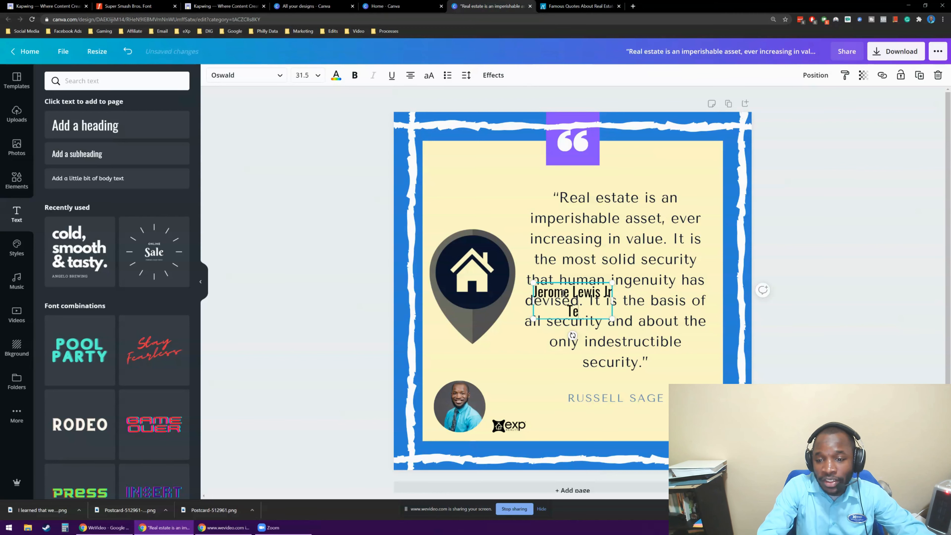
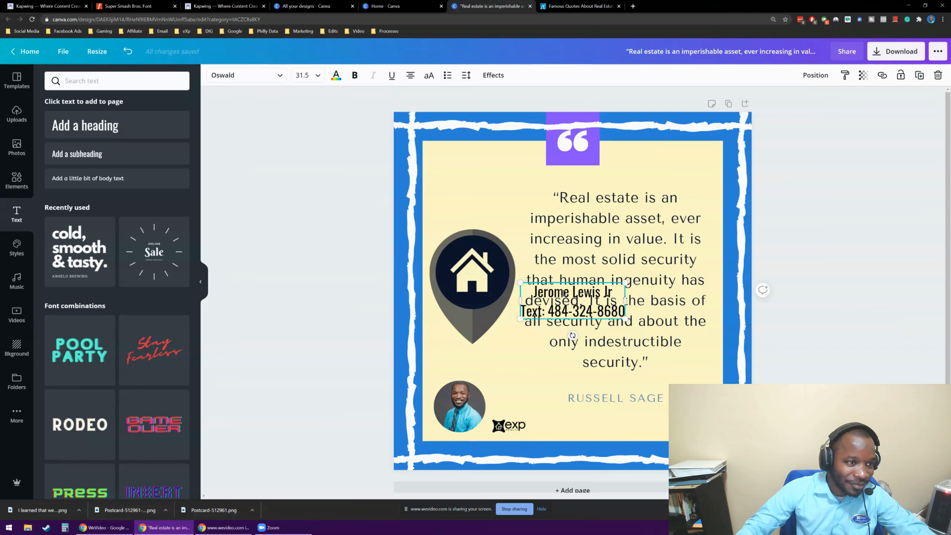
{"action": "key", "text": "Return"}
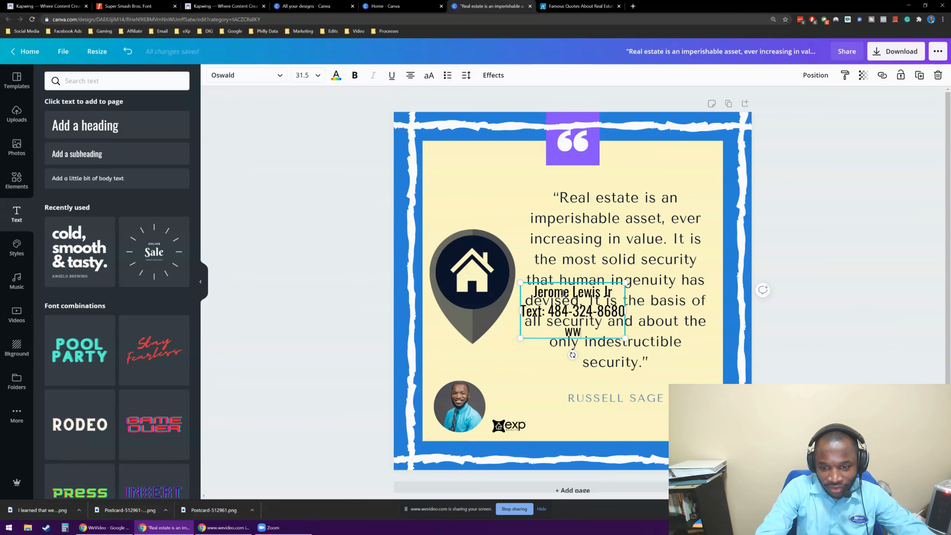
{"action": "type", "text": "www.Digita"}
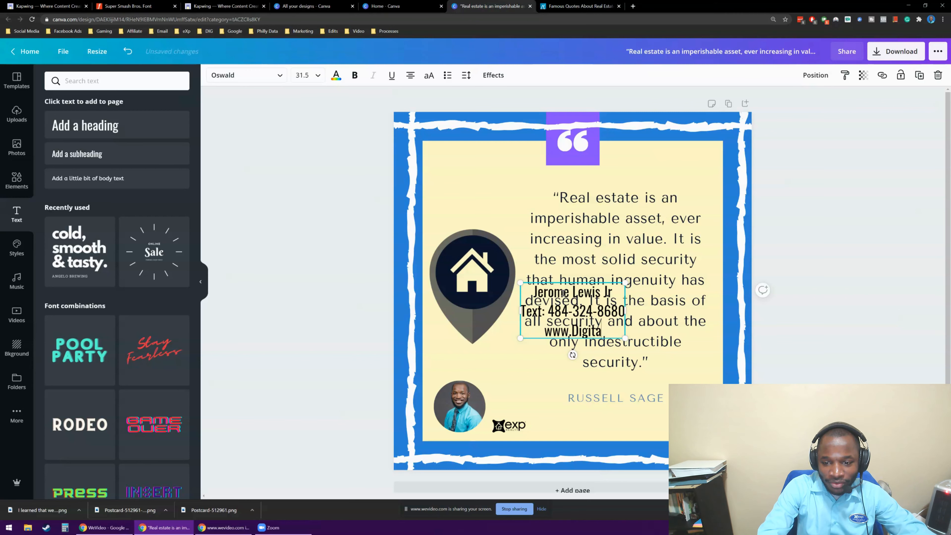
{"action": "type", "text": "lRealE"}
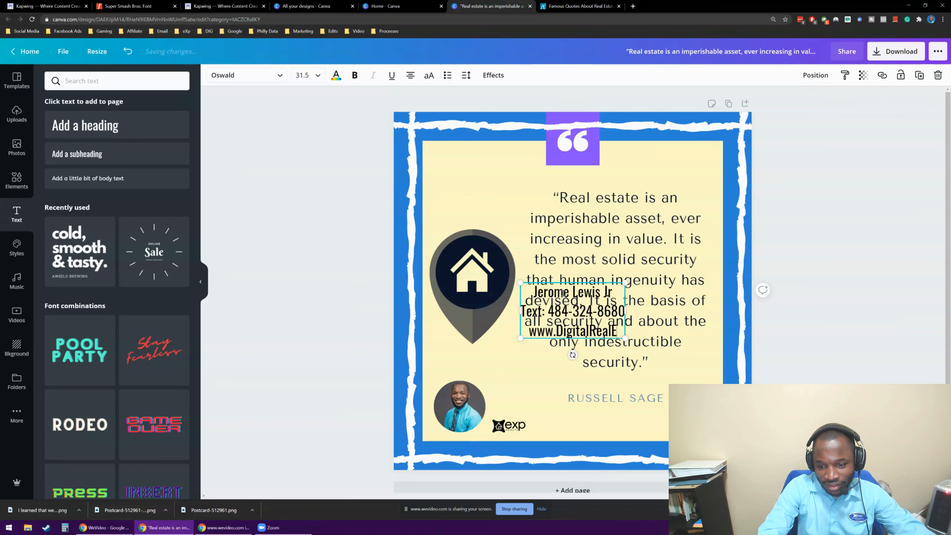
{"action": "type", "text": "stateStrategy.com"}
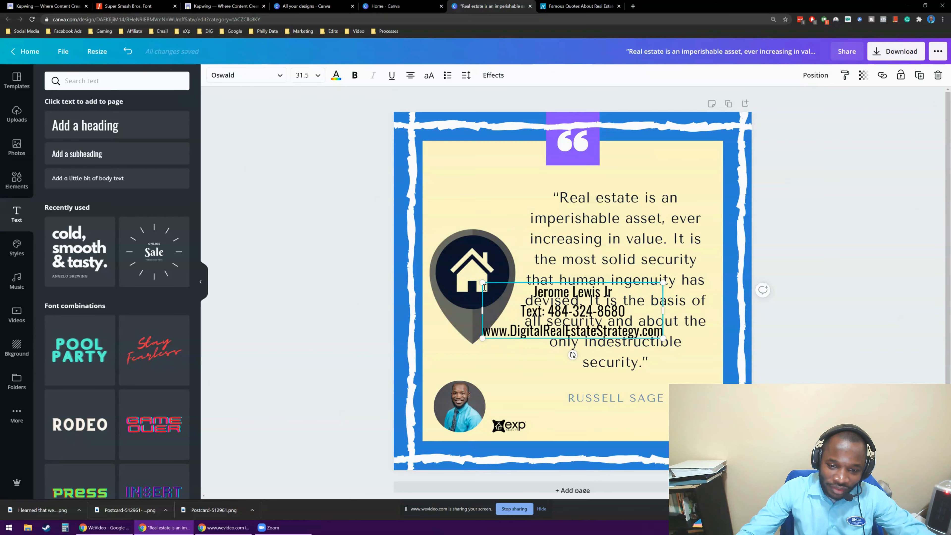
Shrink the contact text and move it beside the circular headshot, just above the eXp Realty logo.
{"action": "left_click_drag", "start_coordinate": [482, 282], "coordinate": [591, 317]}
{"action": "left_click_drag", "start_coordinate": [635, 355], "coordinate": [537, 428]}
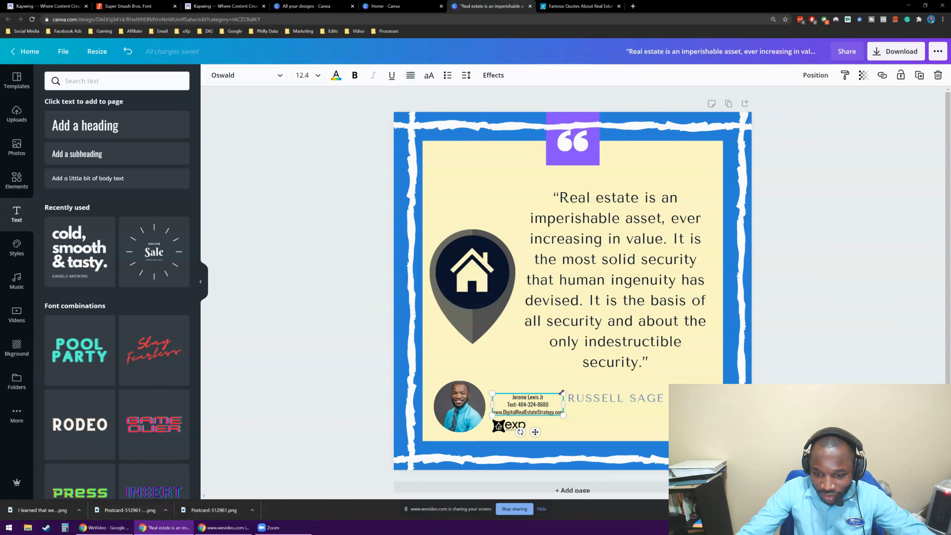
{"action": "left_click_drag", "start_coordinate": [563, 393], "coordinate": [624, 374]}
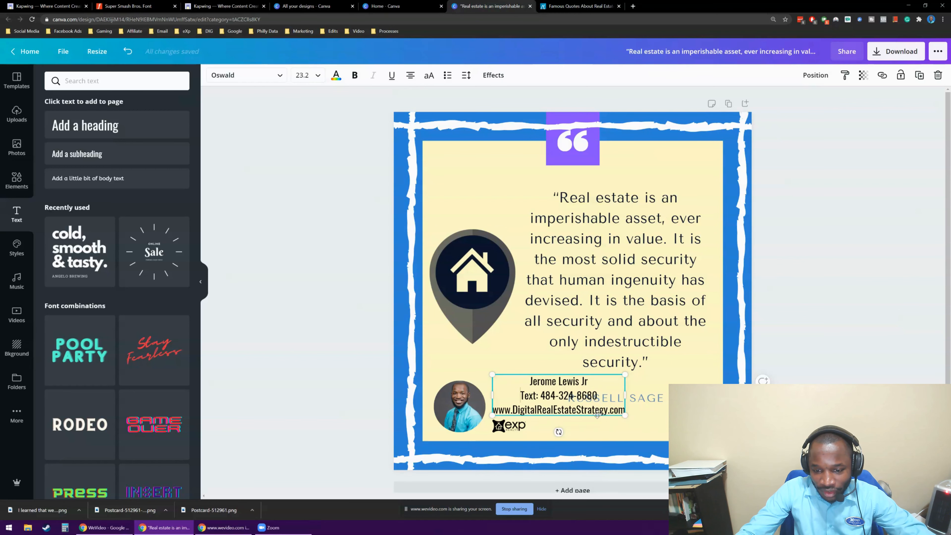
{"action": "left_click_drag", "start_coordinate": [596, 414], "coordinate": [583, 413]}
Swap the contact text and eXp Realty logo so the logo sits above, and reduce the text to size 16.2 beside the headshot.
{"action": "left_click_drag", "start_coordinate": [525, 389], "coordinate": [592, 424]}
{"action": "left_click", "coordinate": [351, 368]}
{"action": "left_click_drag", "start_coordinate": [507, 425], "coordinate": [507, 385]}
{"action": "left_click_drag", "start_coordinate": [603, 421], "coordinate": [548, 420]}
{"action": "left_click", "coordinate": [337, 369]}
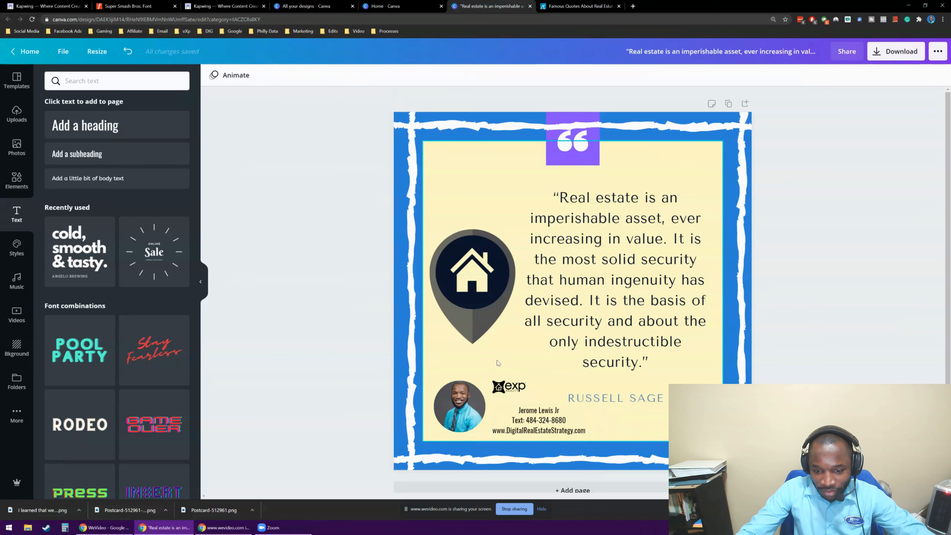
{"action": "left_click", "coordinate": [541, 423]}
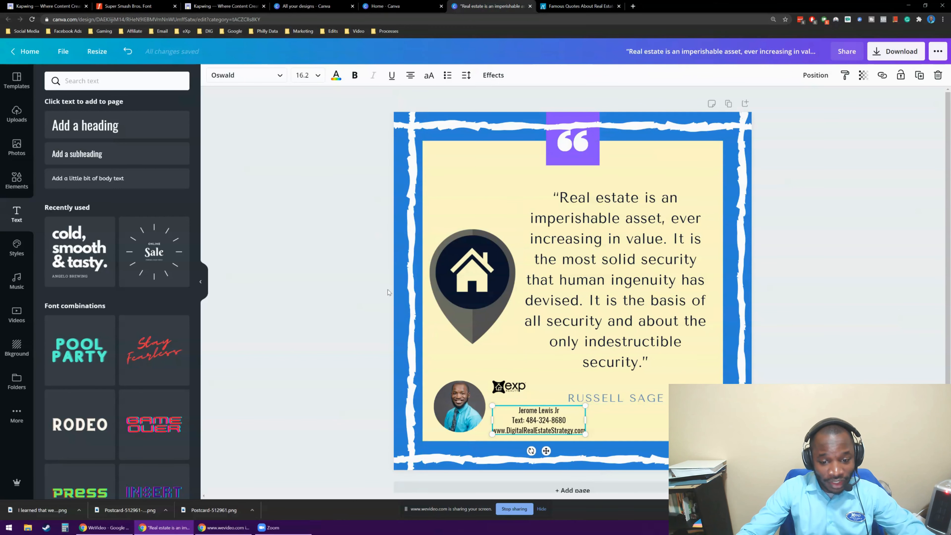
{"action": "left_click", "coordinate": [296, 165]}
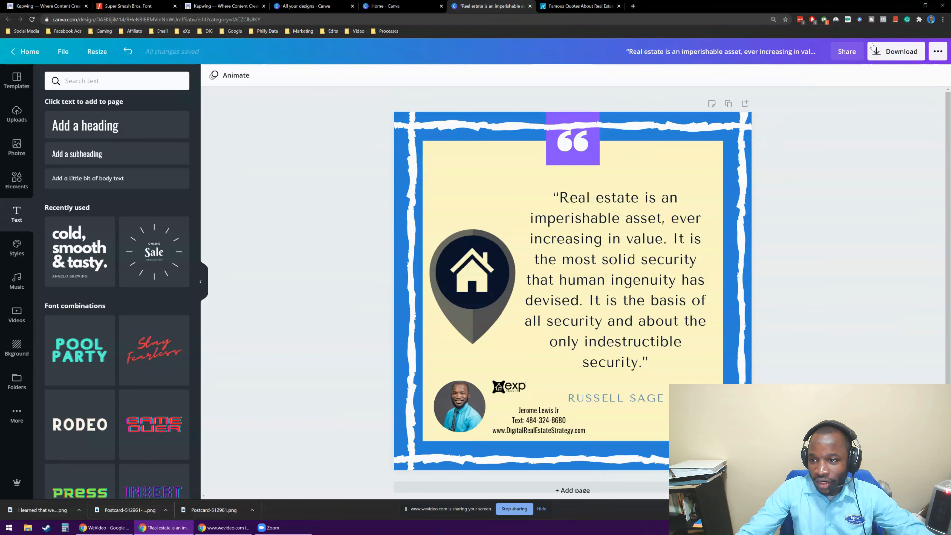
Download the finished quote graphic as a PNG at size 1.
{"action": "left_click", "coordinate": [873, 55]}
{"action": "left_click", "coordinate": [852, 257]}
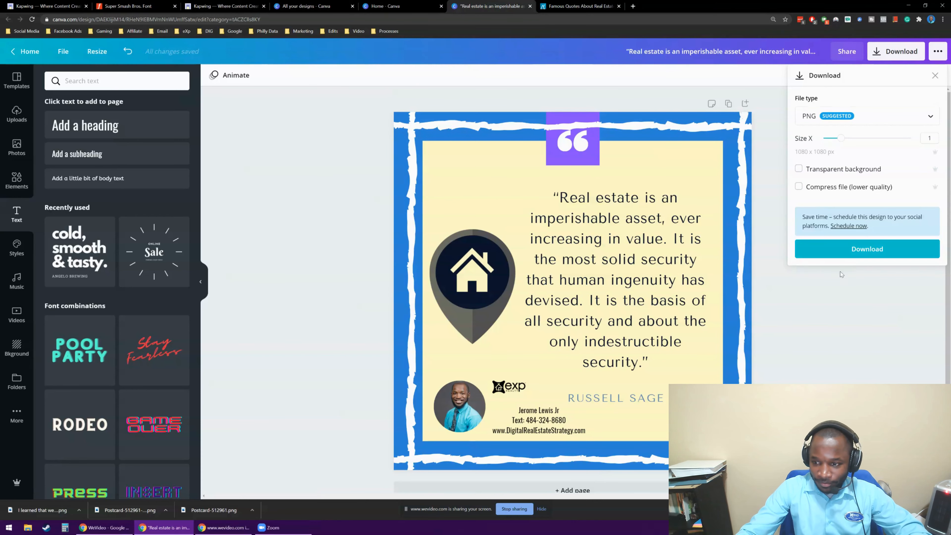
{"action": "left_click", "coordinate": [834, 256]}
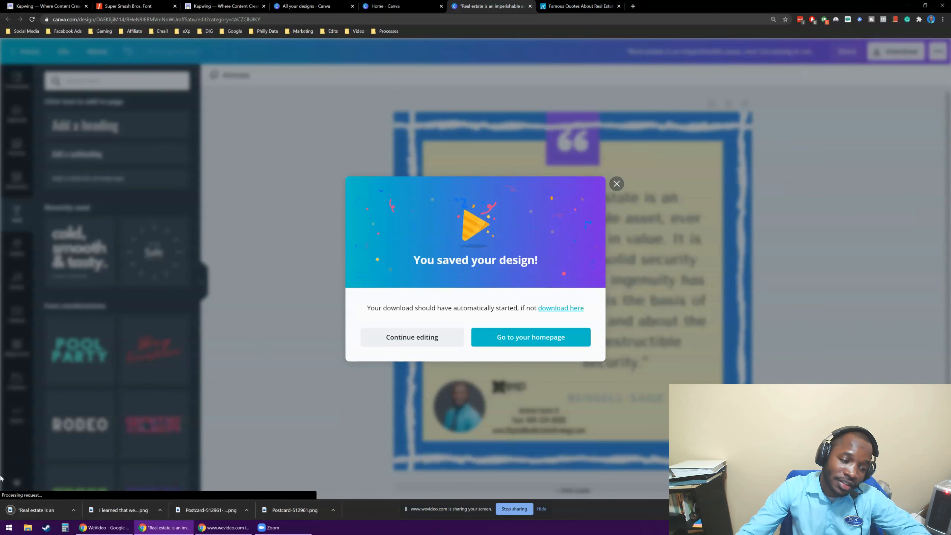
Show the downloaded quote graphic in the Downloads folder and open it in Photos.
{"action": "left_click", "coordinate": [79, 510]}
{"action": "left_click", "coordinate": [101, 485]}
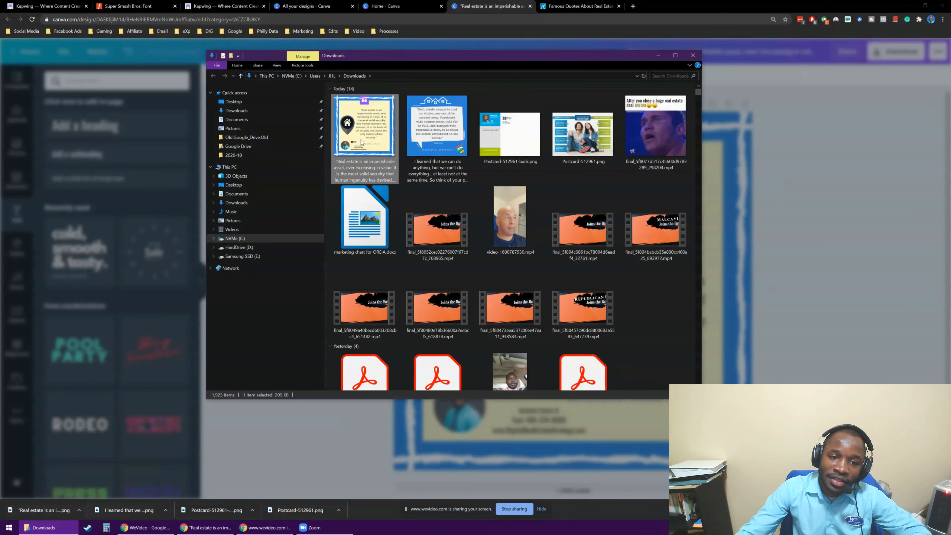
{"action": "double_click", "coordinate": [361, 142]}
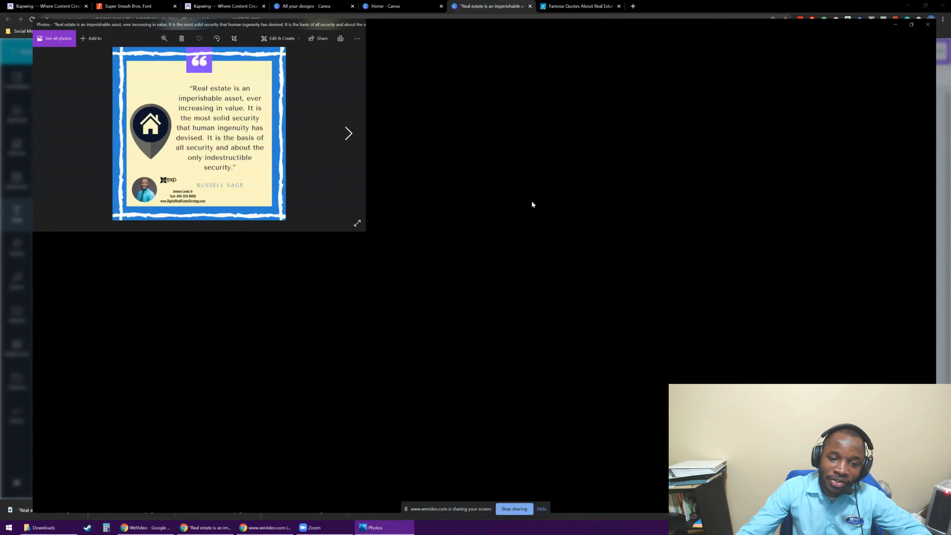
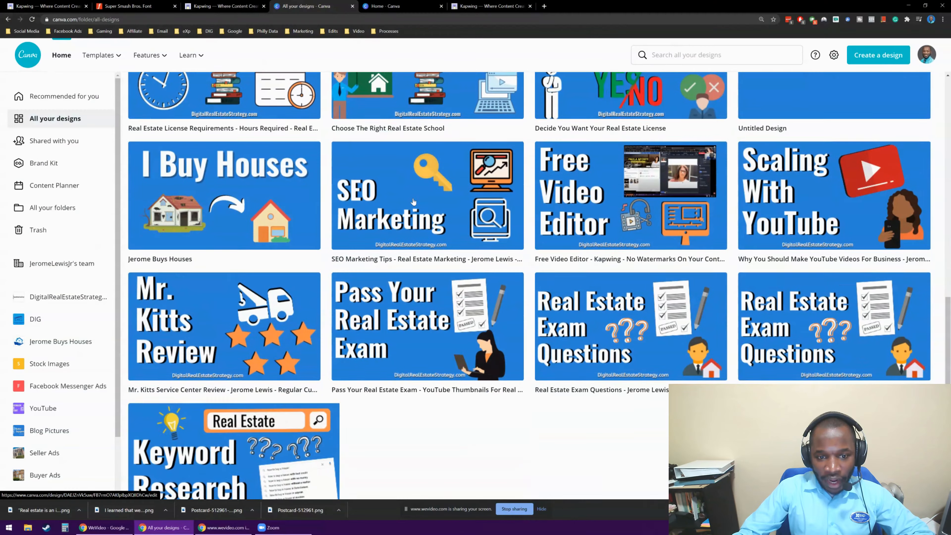
Browse all the designs for a thumbnail to reuse and open the "Scaling With YouTube" design.
{"action": "scroll", "coordinate": [414, 201], "scroll_direction": "down", "scroll_amount": 6}
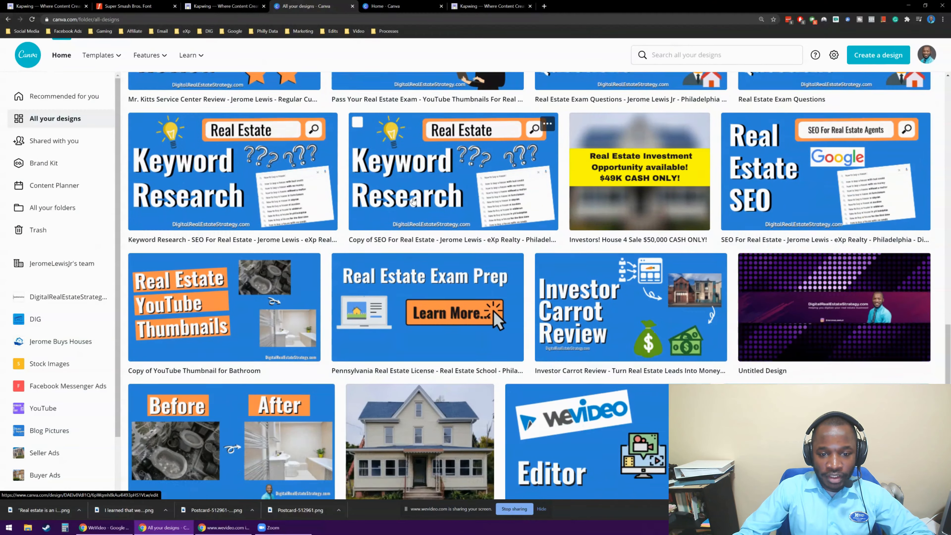
{"action": "scroll", "coordinate": [413, 202], "scroll_direction": "down", "scroll_amount": 1}
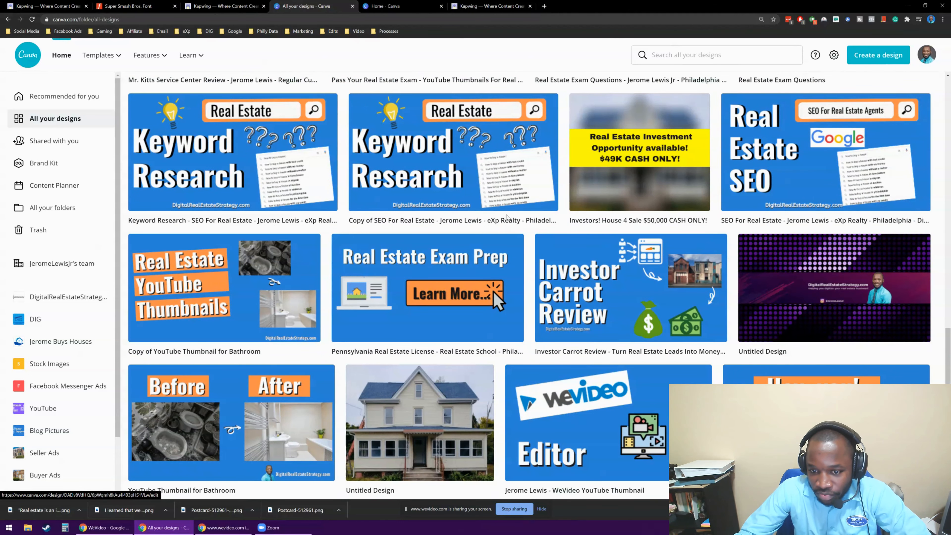
{"action": "scroll", "coordinate": [625, 228], "scroll_direction": "down", "scroll_amount": 1}
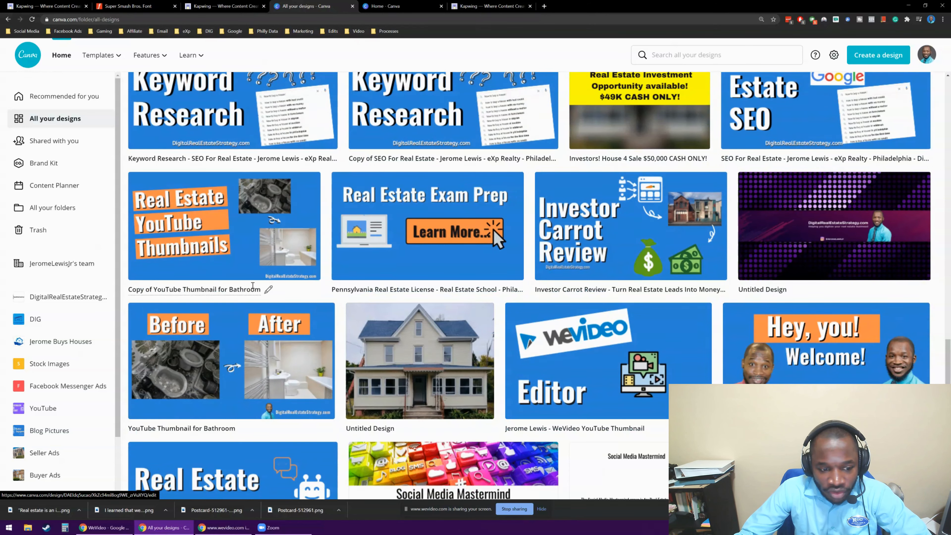
{"action": "scroll", "coordinate": [252, 285], "scroll_direction": "up", "scroll_amount": 3}
{"action": "scroll", "coordinate": [359, 265], "scroll_direction": "down", "scroll_amount": 3}
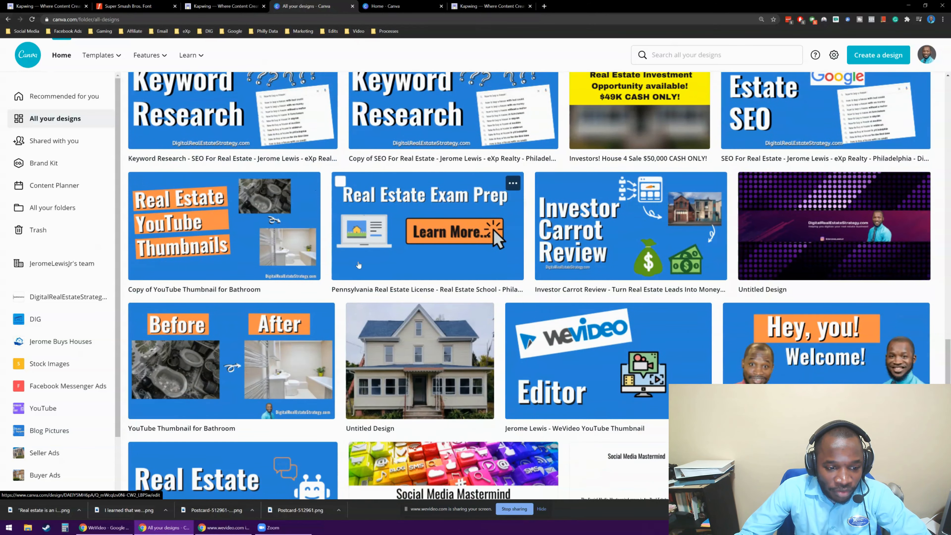
{"action": "scroll", "coordinate": [358, 265], "scroll_direction": "up", "scroll_amount": 4}
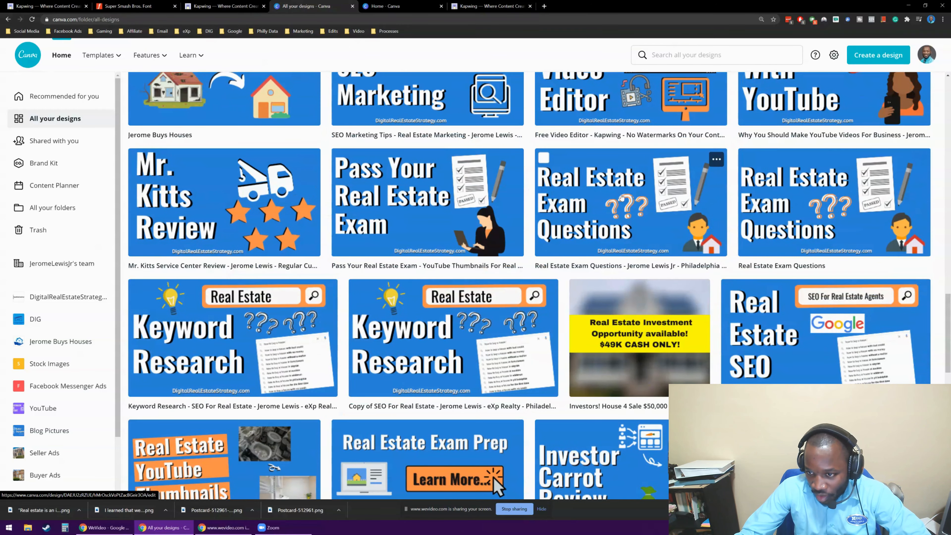
{"action": "scroll", "coordinate": [617, 192], "scroll_direction": "up", "scroll_amount": 3}
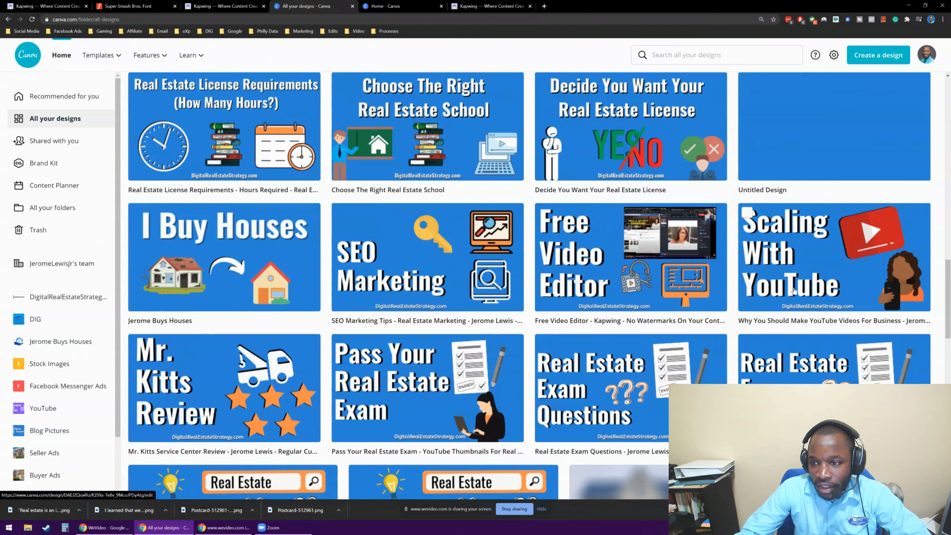
{"action": "scroll", "coordinate": [772, 254], "scroll_direction": "up", "scroll_amount": 1}
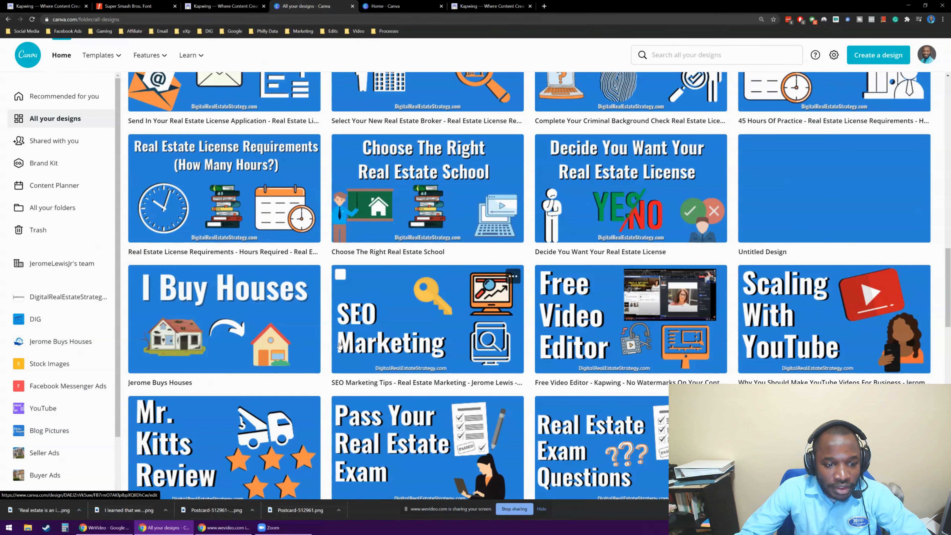
{"action": "left_click", "coordinate": [804, 304]}
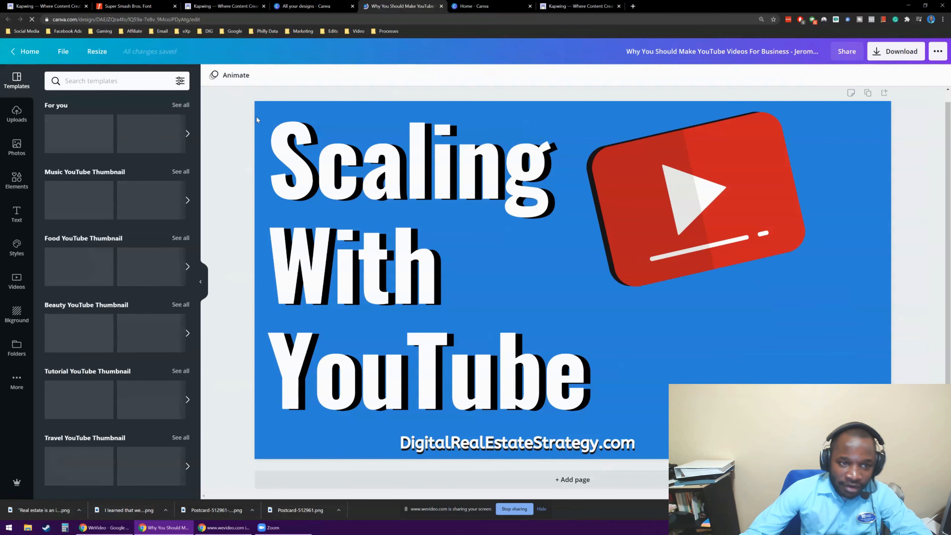
Make a copy of the "Scaling With YouTube" design and close the original design and the designs overview.
{"action": "left_click", "coordinate": [64, 56]}
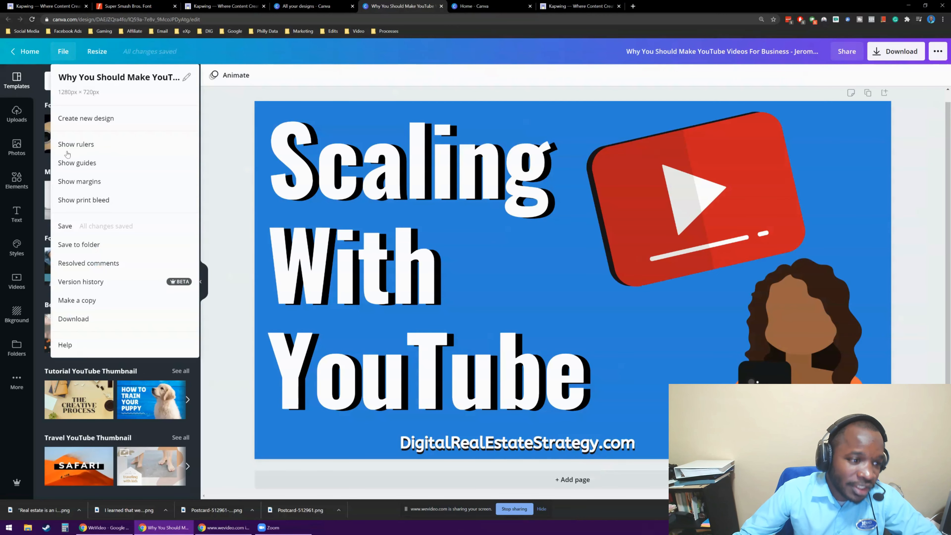
{"action": "left_click", "coordinate": [81, 301]}
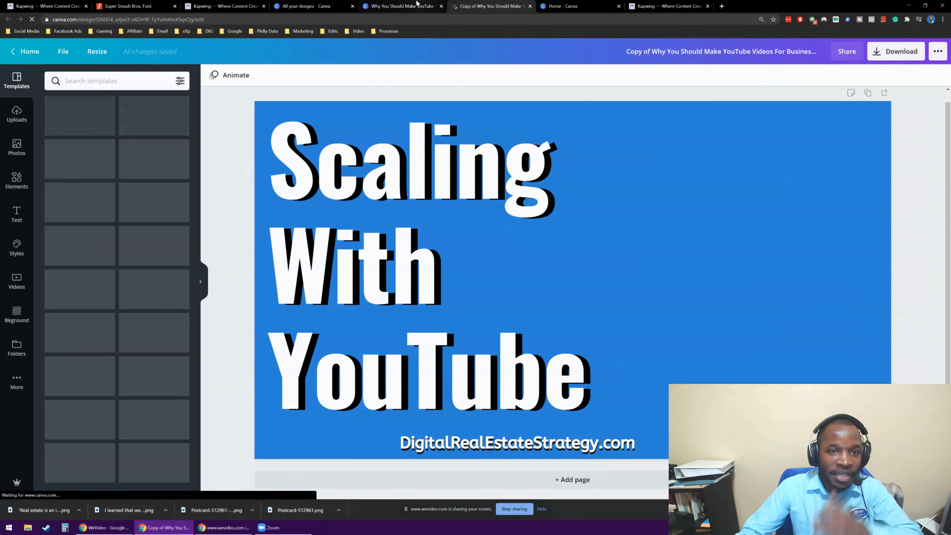
{"action": "middle_click", "coordinate": [418, 4]}
{"action": "middle_click", "coordinate": [334, 3]}
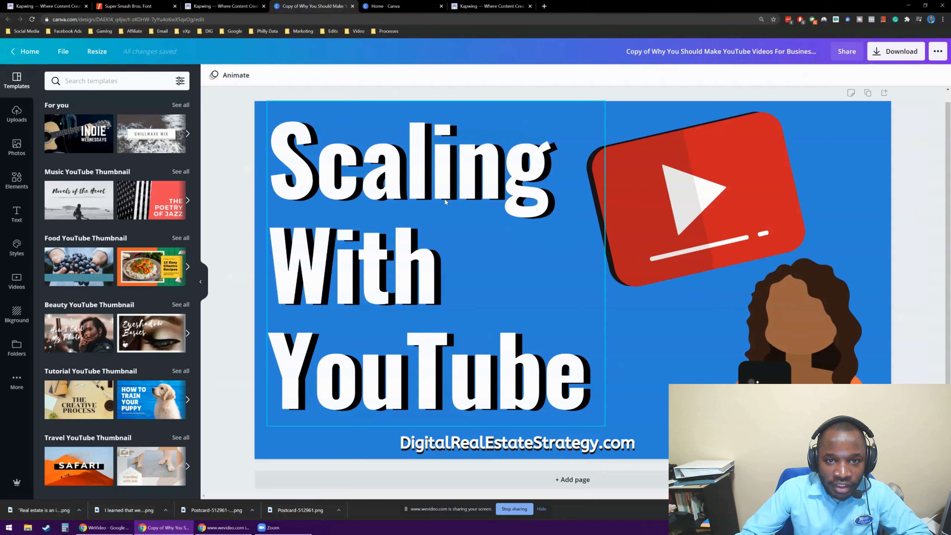
Replace the "Scaling With YouTube" heading with "Create" and "Content" on two lines.
{"action": "double_click", "coordinate": [463, 390]}
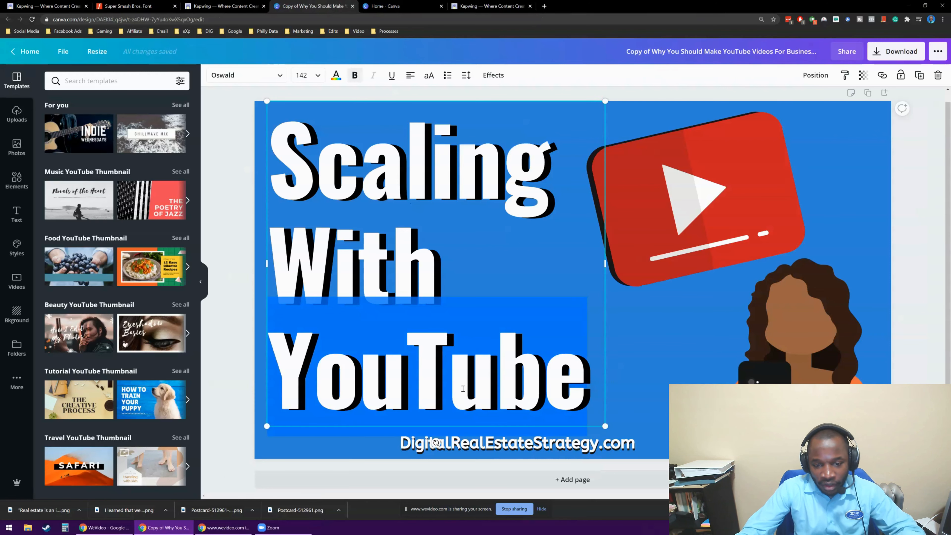
{"action": "triple_click", "coordinate": [369, 171]}
{"action": "left_click_drag", "start_coordinate": [566, 338], "coordinate": [276, 169]}
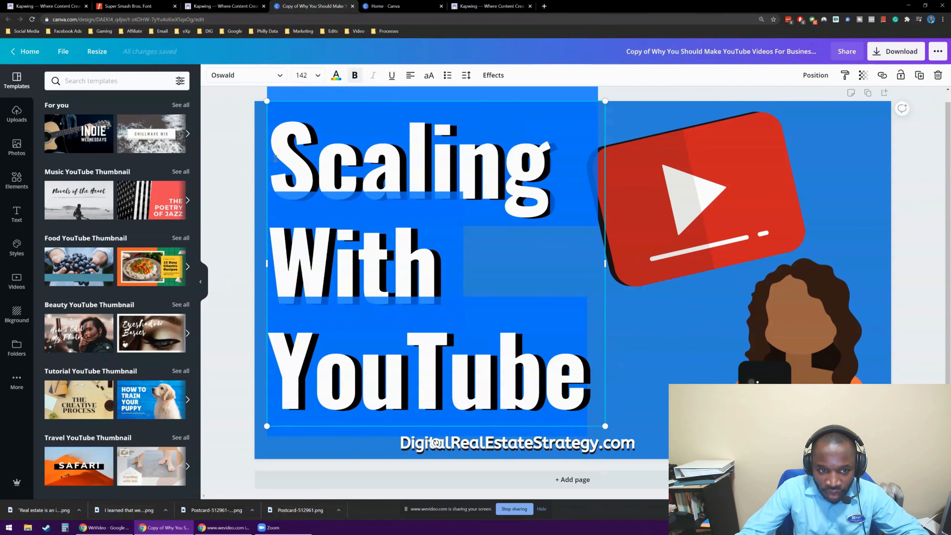
{"action": "type", "text": "Create"}
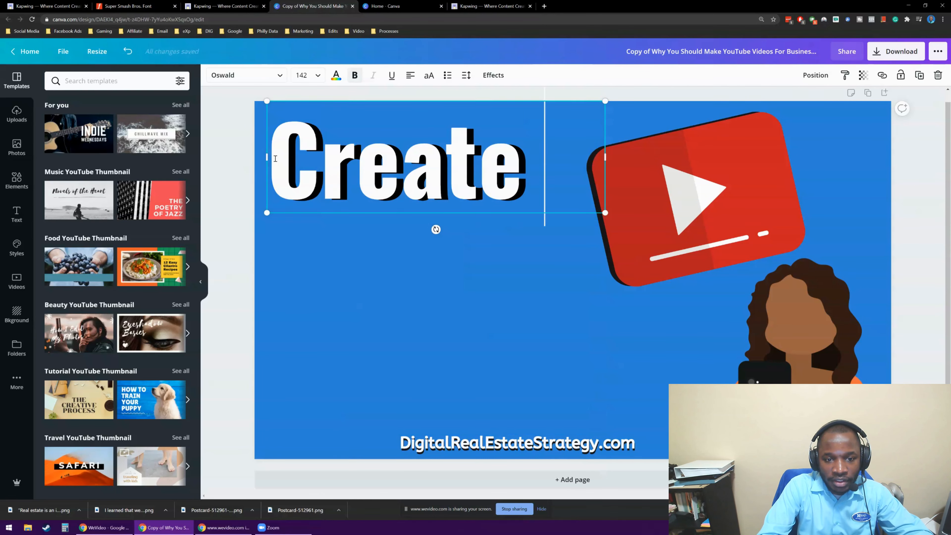
{"action": "key", "text": "Return"}
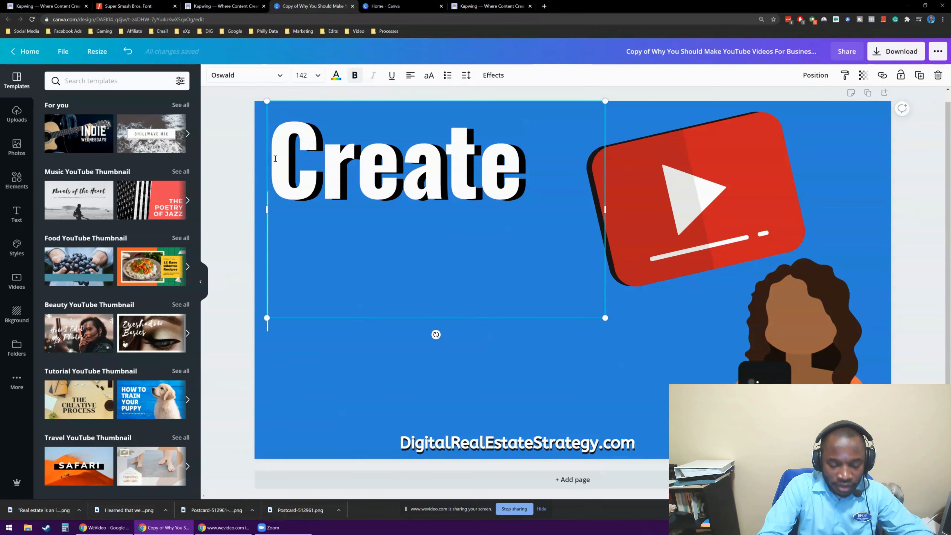
{"action": "type", "text": "Content"}
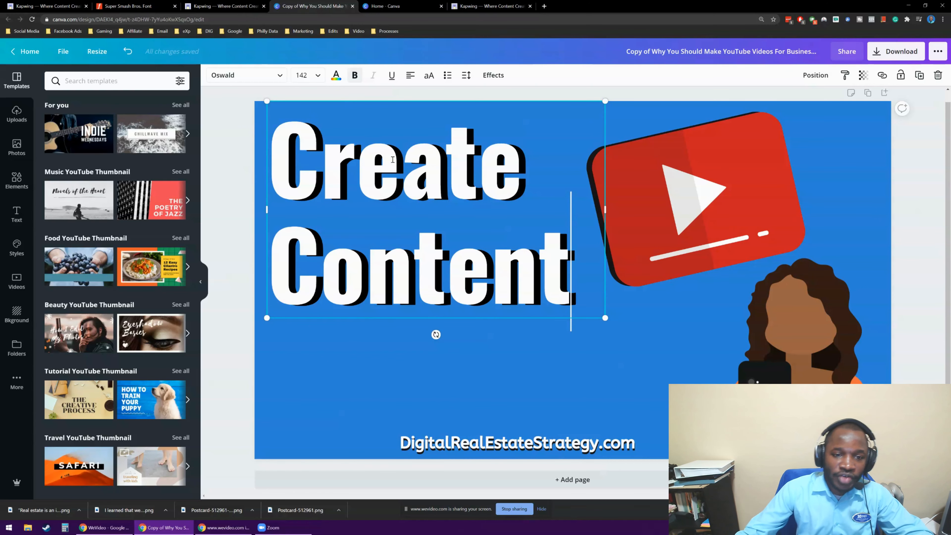
Insert the line "Business" between "Create" and "Content" and widen the heading's text box to about 757.
{"action": "left_click", "coordinate": [237, 251]}
{"action": "left_click_drag", "start_coordinate": [395, 197], "coordinate": [388, 237]}
{"action": "double_click", "coordinate": [526, 227]}
{"action": "left_click", "coordinate": [534, 226]}
{"action": "key", "text": "Return"}
{"action": "type", "text": "Bueins"}
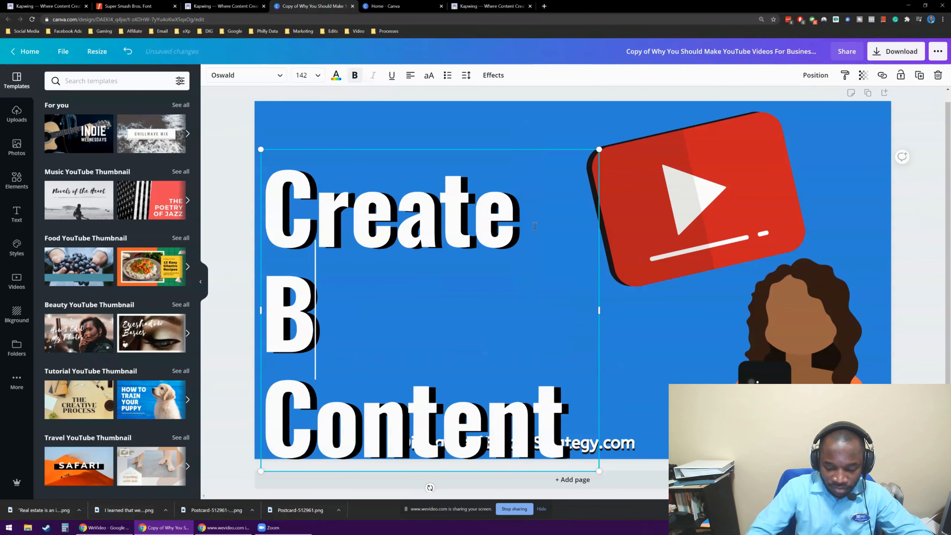
{"action": "key", "text": "BackSpace"}
{"action": "key", "text": "BackSpace"}
{"action": "key", "text": "BackSpace"}
{"action": "key", "text": "BackSpace"}
{"action": "type", "text": "siness"}
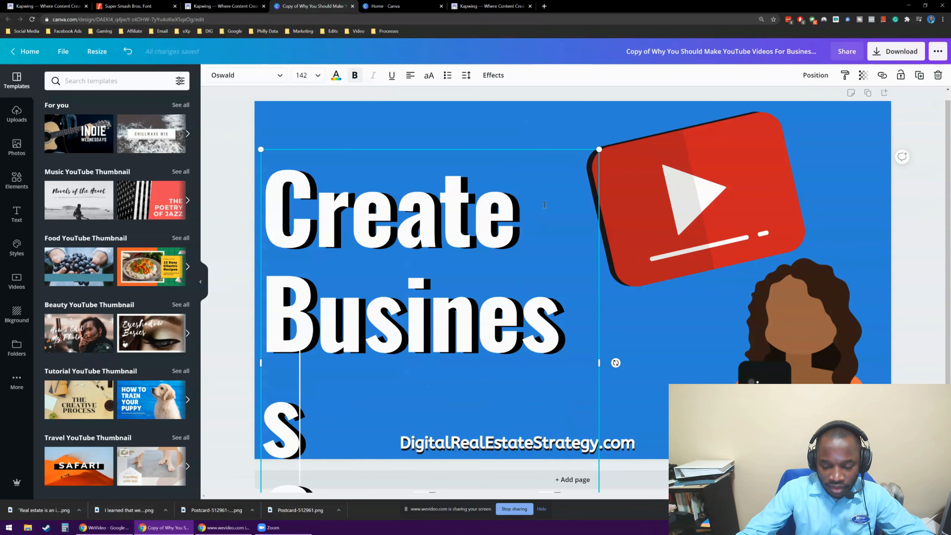
{"action": "left_click_drag", "start_coordinate": [620, 354], "coordinate": [638, 346]}
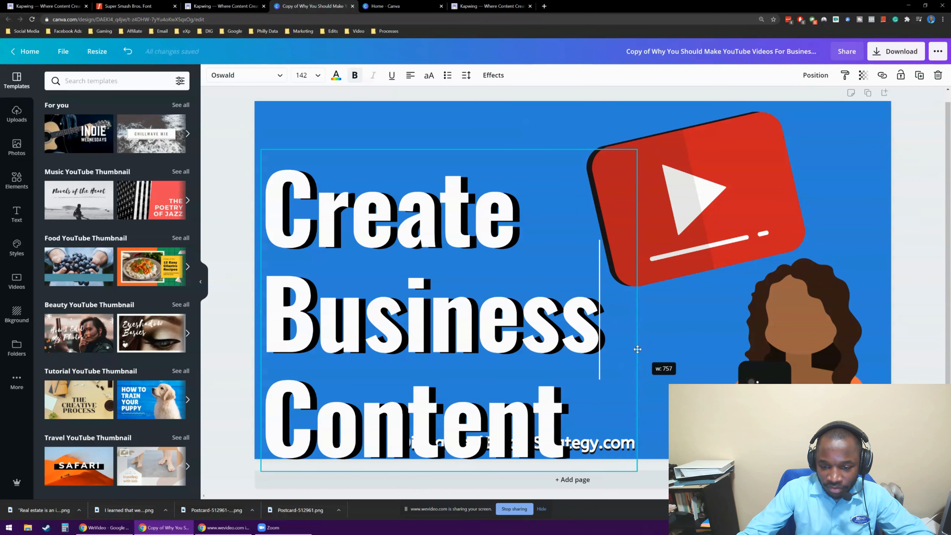
Move the heading up to the canvas's upper edge and shift the red play icon right, clear of the text.
{"action": "left_click", "coordinate": [408, 265]}
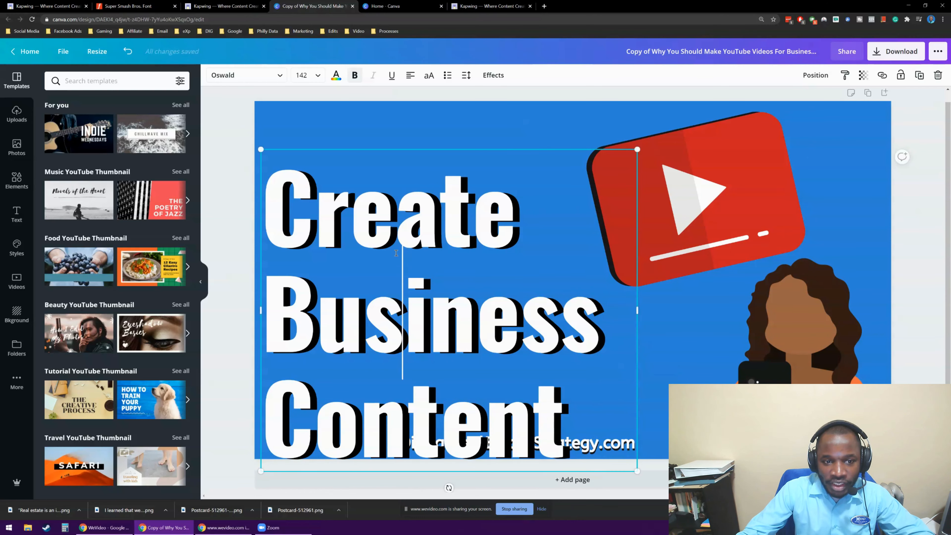
{"action": "left_click", "coordinate": [219, 184]}
{"action": "left_click_drag", "start_coordinate": [386, 198], "coordinate": [389, 148]}
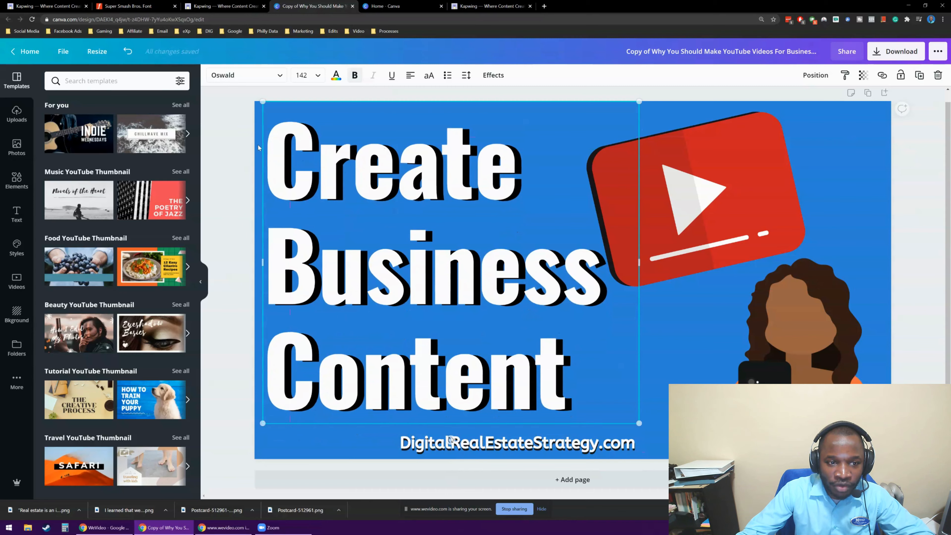
{"action": "left_click", "coordinate": [237, 143]}
{"action": "mouse_move", "coordinate": [720, 188]}
{"action": "left_mouse_down"}
{"action": "mouse_move", "coordinate": [746, 182]}
{"action": "mouse_move", "coordinate": [739, 186]}
{"action": "left_mouse_up"}
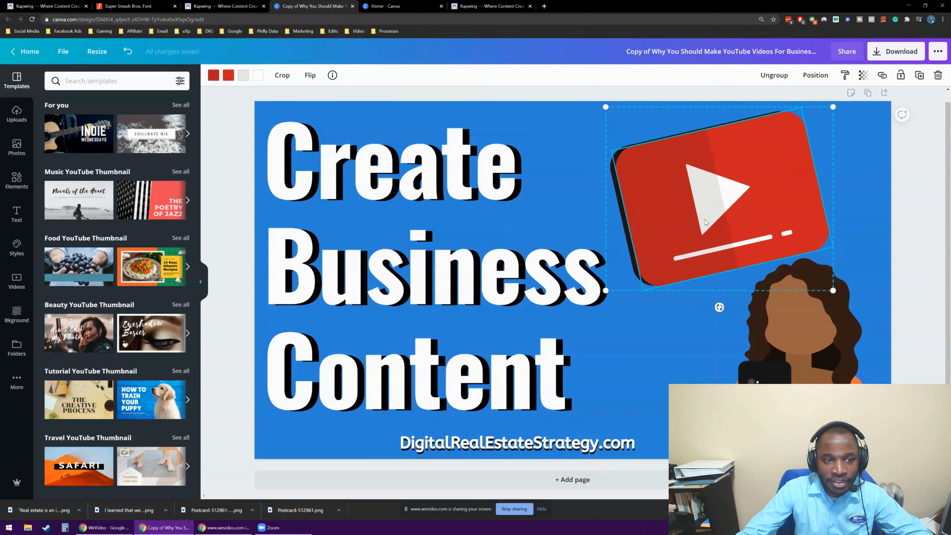
Delete the illustration of the woman with the phone and search the elements for "create content".
{"action": "left_click", "coordinate": [813, 374]}
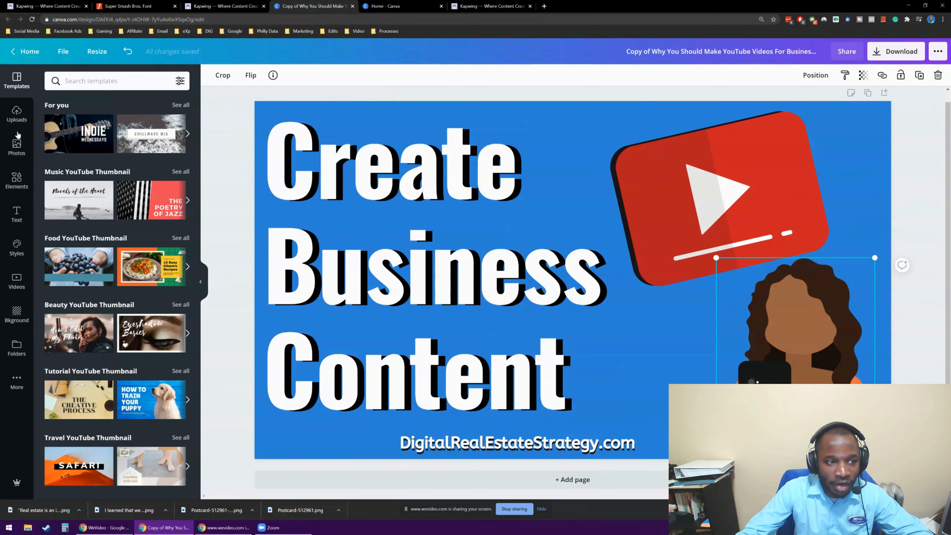
{"action": "left_click", "coordinate": [16, 180]}
{"action": "left_click", "coordinate": [115, 80]}
{"action": "type", "text": "c"}
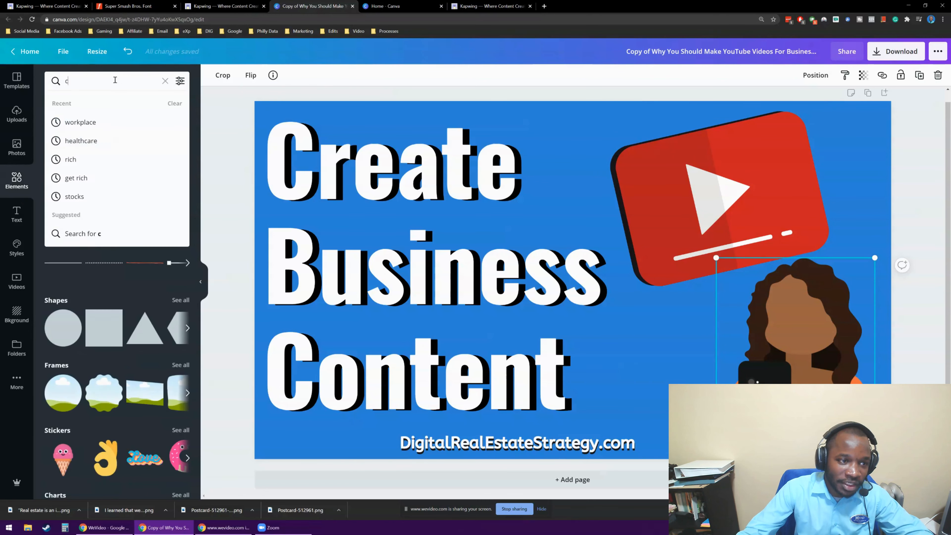
{"action": "type", "text": "reate contetn"}
{"action": "key", "text": "Return"}
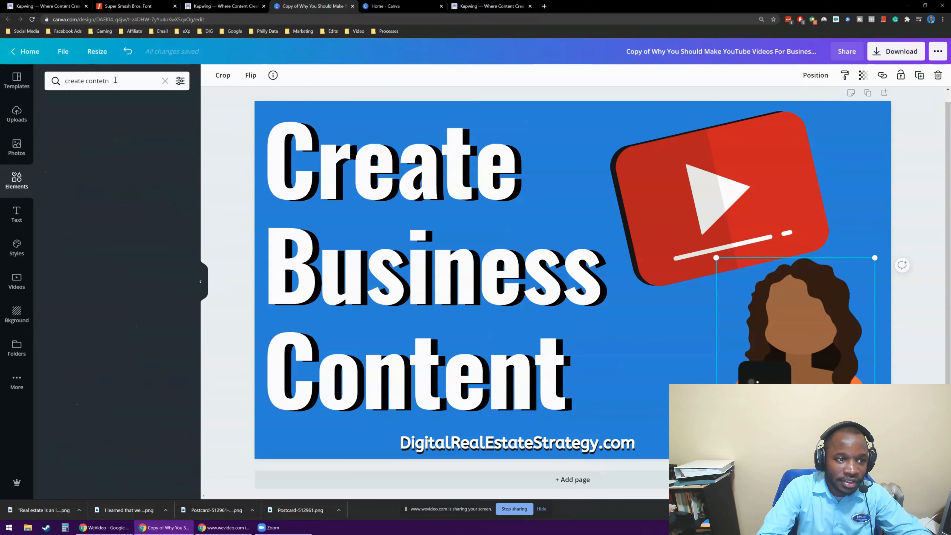
{"action": "key", "text": "Delete"}
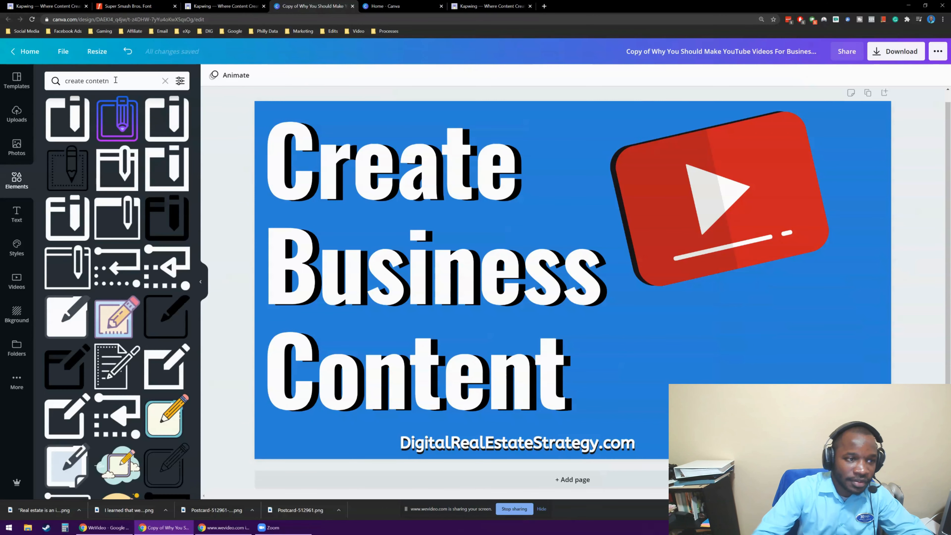
{"action": "key", "text": "BackSpace"}
{"action": "key", "text": "BackSpace"}
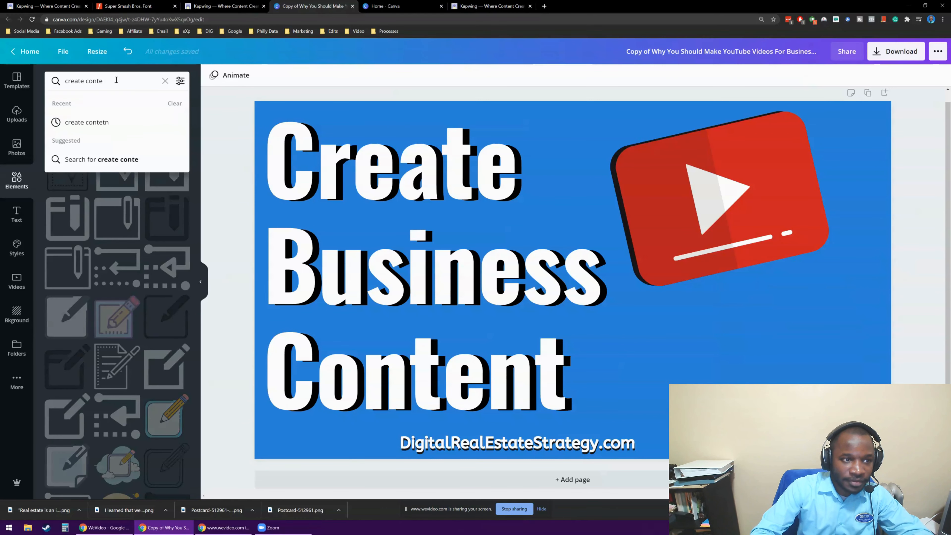
{"action": "type", "text": "nt"}
{"action": "key", "text": "Return"}
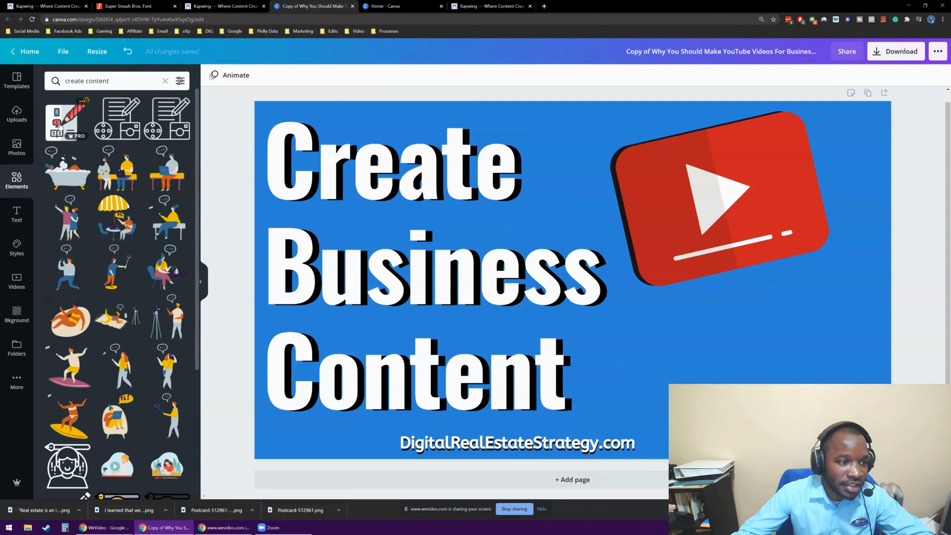
Add the black outline icon of a document, pencil, film reel and camera, and shrink the red play icon into the canvas's upper-right corner.
{"action": "left_click", "coordinate": [167, 119]}
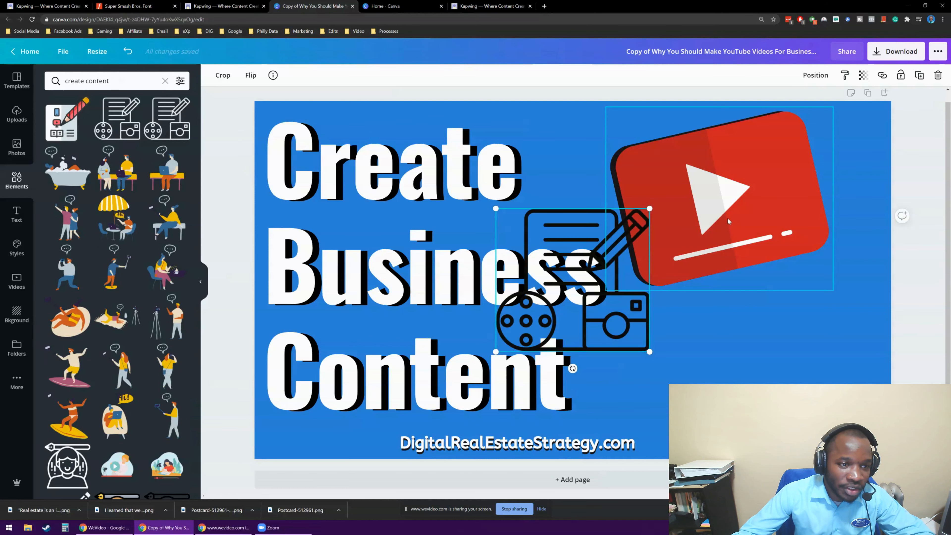
{"action": "mouse_move", "coordinate": [569, 295]}
{"action": "left_mouse_down"}
{"action": "mouse_move", "coordinate": [738, 337]}
{"action": "mouse_move", "coordinate": [761, 377]}
{"action": "left_mouse_up"}
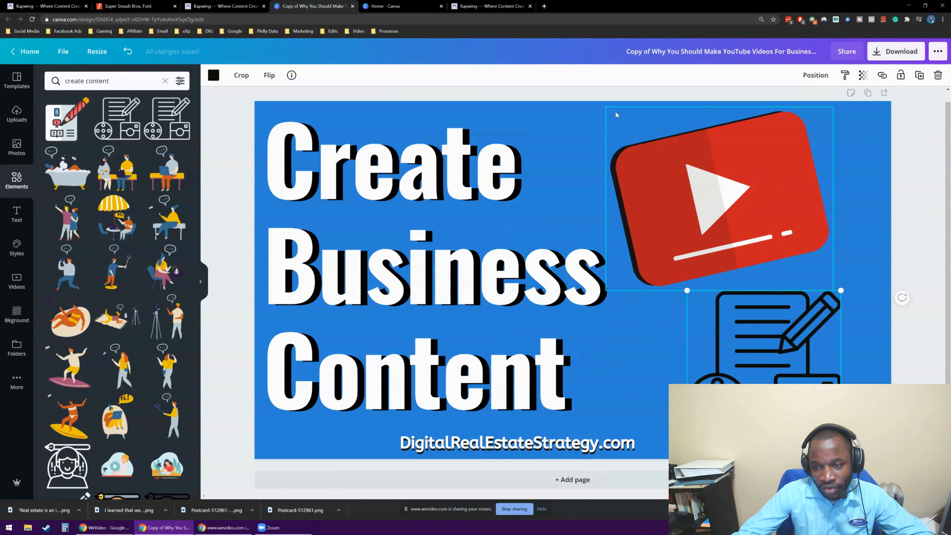
{"action": "left_click", "coordinate": [620, 120]}
{"action": "left_click_drag", "start_coordinate": [618, 120], "coordinate": [733, 210]}
{"action": "left_click_drag", "start_coordinate": [786, 247], "coordinate": [806, 152]}
{"action": "left_click", "coordinate": [781, 381]}
{"action": "left_click_drag", "start_coordinate": [782, 380], "coordinate": [719, 225]}
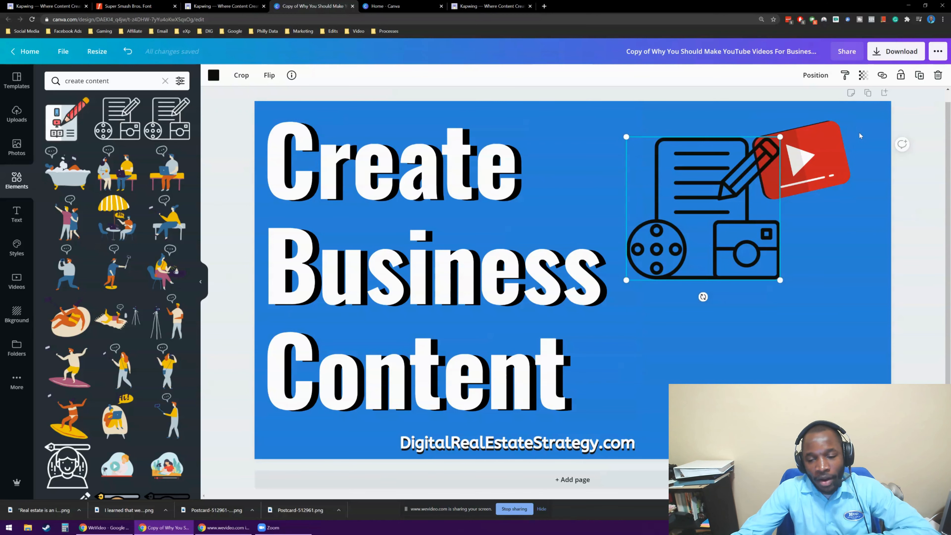
Delete the red play icon and reposition the outline content icon to the right of the heading.
{"action": "left_click", "coordinate": [814, 174]}
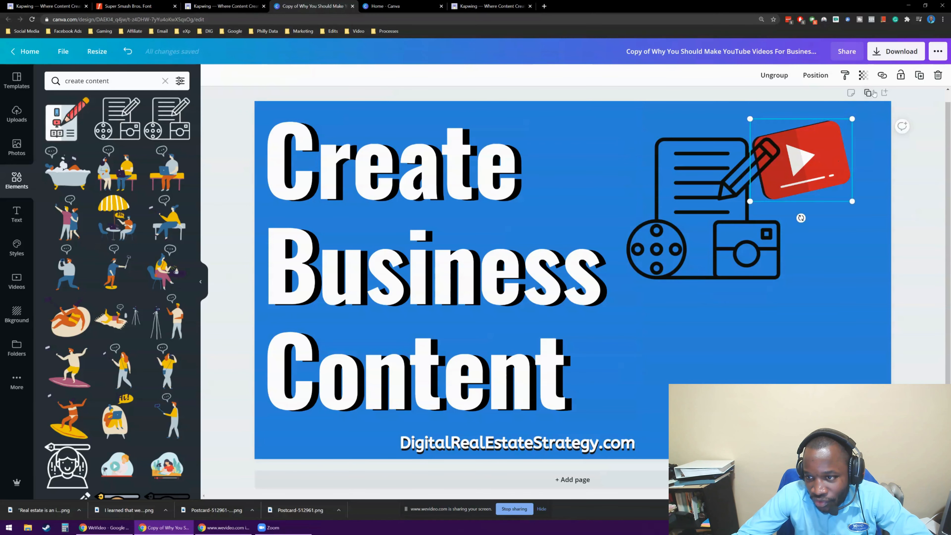
{"action": "left_click", "coordinate": [938, 75]}
{"action": "left_click", "coordinate": [694, 210]}
{"action": "left_click_drag", "start_coordinate": [693, 210], "coordinate": [712, 206]}
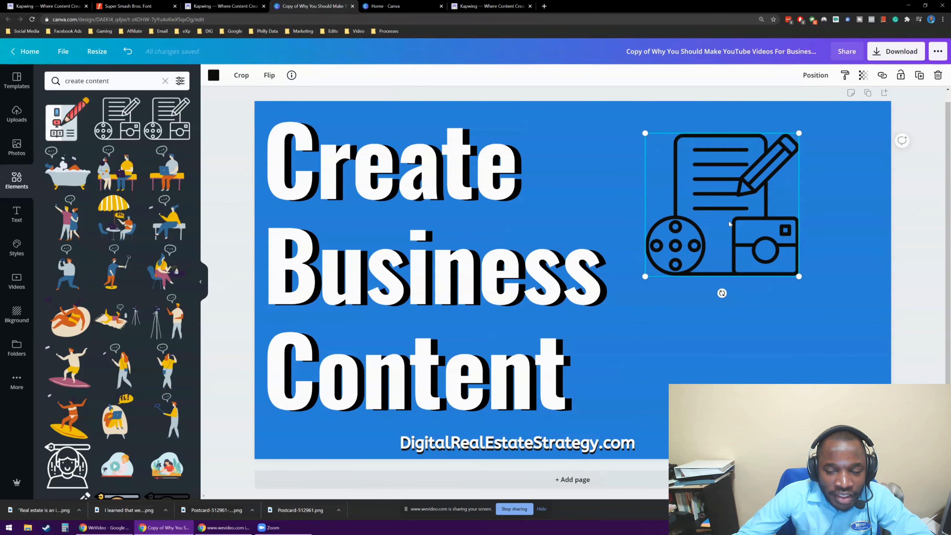
{"action": "mouse_move", "coordinate": [711, 212]}
{"action": "left_mouse_down"}
{"action": "mouse_move", "coordinate": [715, 230]}
{"action": "mouse_move", "coordinate": [706, 212]}
{"action": "left_mouse_up"}
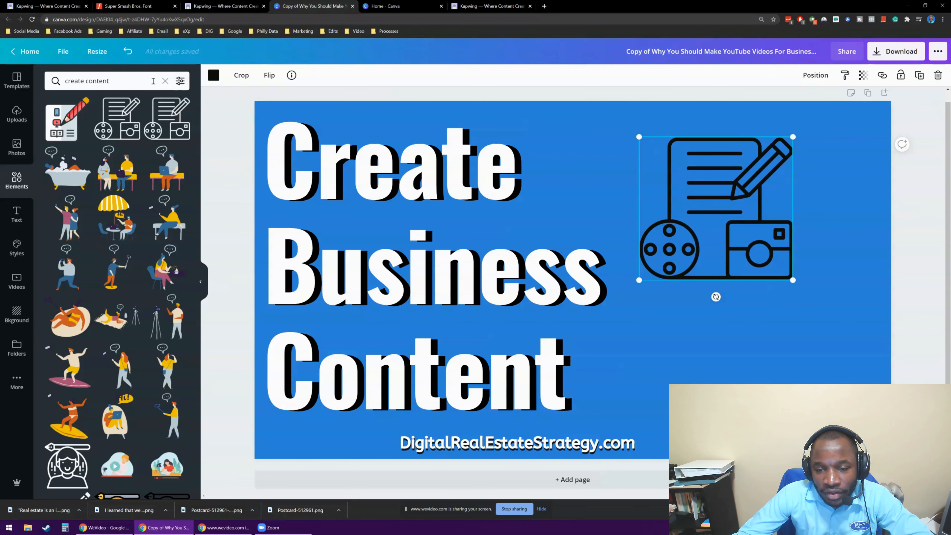
Duplicate the black outline content icon and recolor the copy orange.
{"action": "left_click", "coordinate": [919, 75]}
{"action": "left_click", "coordinate": [213, 75]}
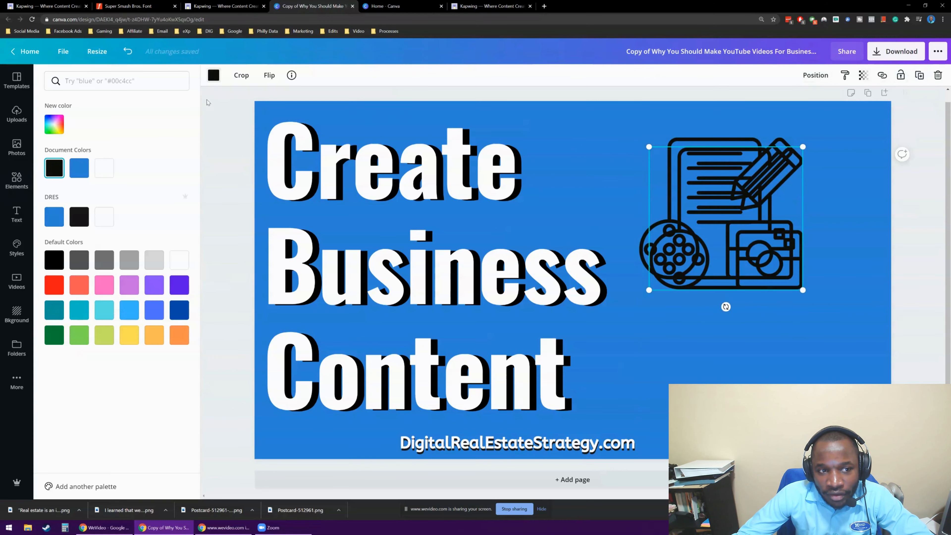
{"action": "left_click", "coordinate": [104, 170]}
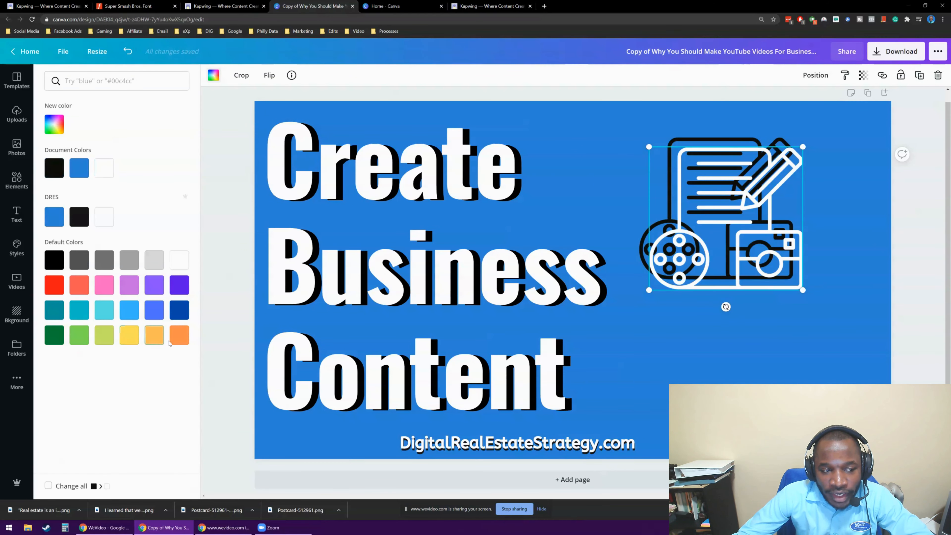
{"action": "left_click", "coordinate": [179, 339]}
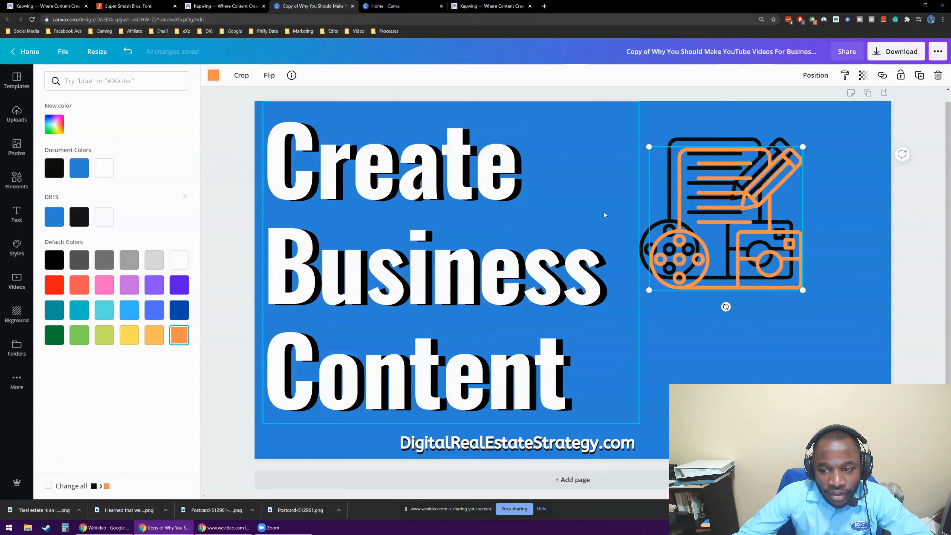
Nudge the orange copy up and left until it nearly covers the black icon, leaving a slight offset as a drop shadow.
{"action": "left_click", "coordinate": [746, 225]}
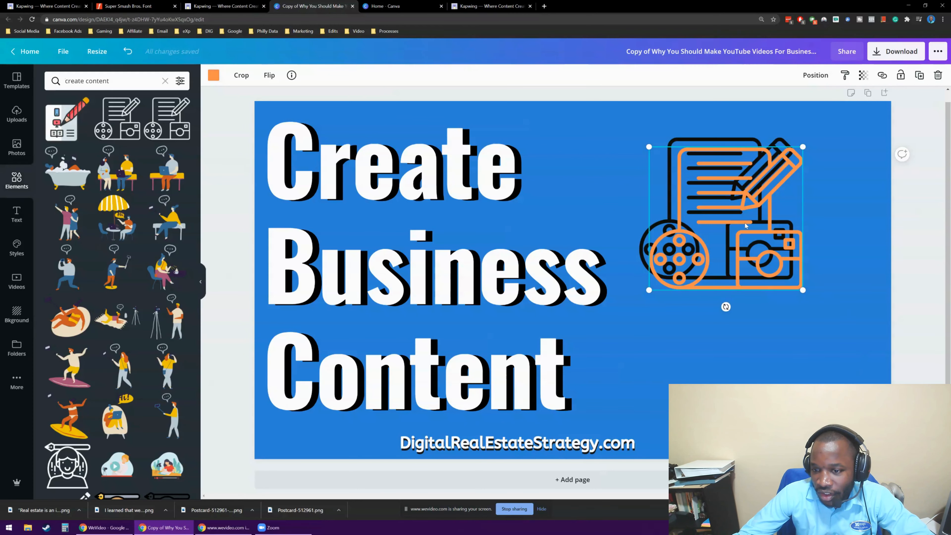
{"action": "left_click", "coordinate": [780, 123]}
{"action": "left_click", "coordinate": [764, 163]}
{"action": "key", "text": "Up"}
{"action": "key", "text": "Up"}
{"action": "key", "text": "Up"}
{"action": "key", "text": "Up"}
{"action": "key", "text": "Up"}
{"action": "key", "text": "Up"}
{"action": "key", "text": "Up"}
{"action": "key", "text": "Up"}
{"action": "key", "text": "Up"}
{"action": "key", "text": "Up"}
{"action": "key", "text": "Up"}
{"action": "key", "text": "Up"}
{"action": "key", "text": "Up"}
{"action": "key", "text": "Up"}
{"action": "key", "text": "Up"}
{"action": "key", "text": "Up"}
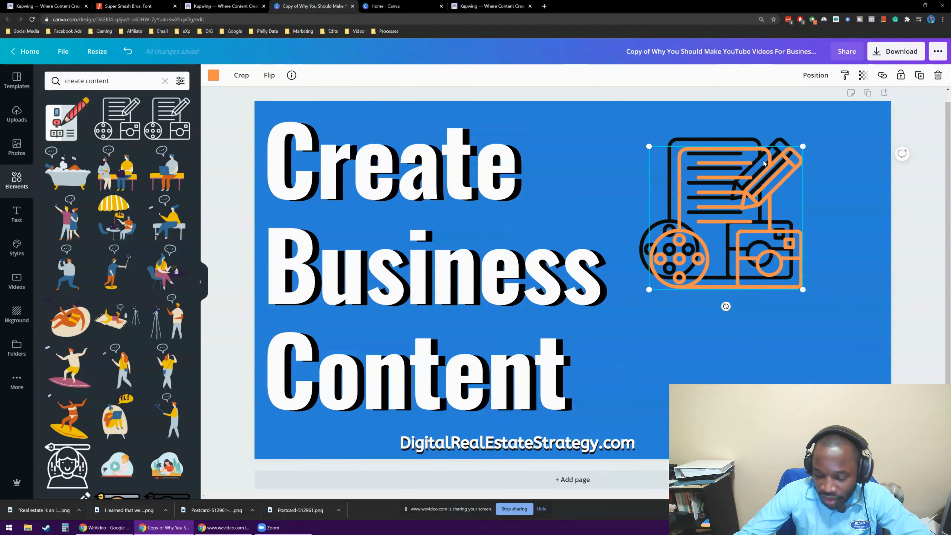
{"action": "key", "text": "Up"}
{"action": "key", "text": "Up"}
{"action": "key", "text": "Up"}
{"action": "key", "text": "Up"}
{"action": "key", "text": "Left"}
{"action": "key", "text": "Left"}
{"action": "key", "text": "Left"}
{"action": "key", "text": "Left"}
{"action": "key", "text": "Left"}
{"action": "key", "text": "Left"}
{"action": "key", "text": "Left"}
{"action": "key", "text": "Left"}
{"action": "key", "text": "Left"}
{"action": "key", "text": "Left"}
{"action": "key", "text": "Left"}
{"action": "key", "text": "Left"}
{"action": "key", "text": "Left"}
{"action": "key", "text": "Left"}
{"action": "key", "text": "Left"}
{"action": "key", "text": "Left"}
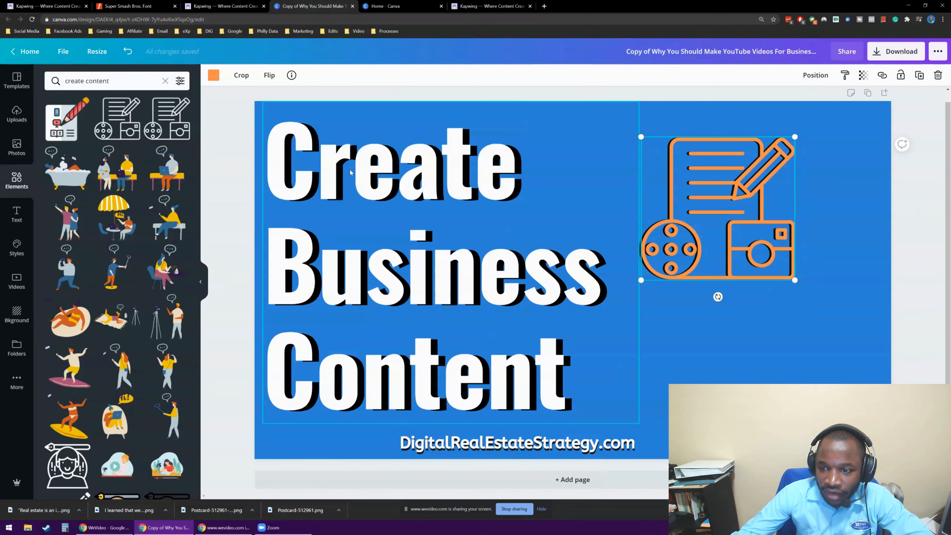
Enlarge the orange icon together with its black shadow and place them to the right of the heading, vertically centered on the canvas.
{"action": "left_click", "coordinate": [215, 157]}
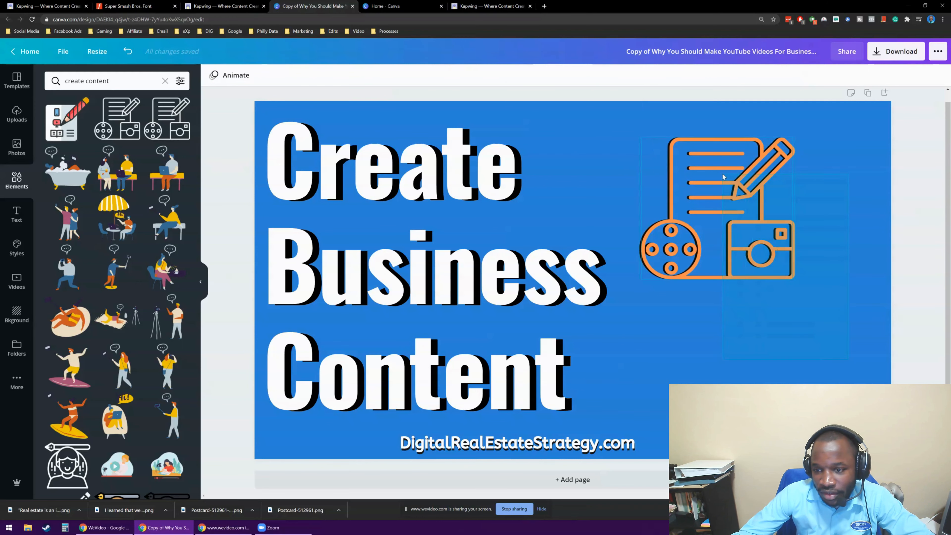
{"action": "left_click", "coordinate": [740, 156]}
{"action": "left_click_drag", "start_coordinate": [795, 137], "coordinate": [898, 43]}
{"action": "left_click_drag", "start_coordinate": [773, 185], "coordinate": [742, 283]}
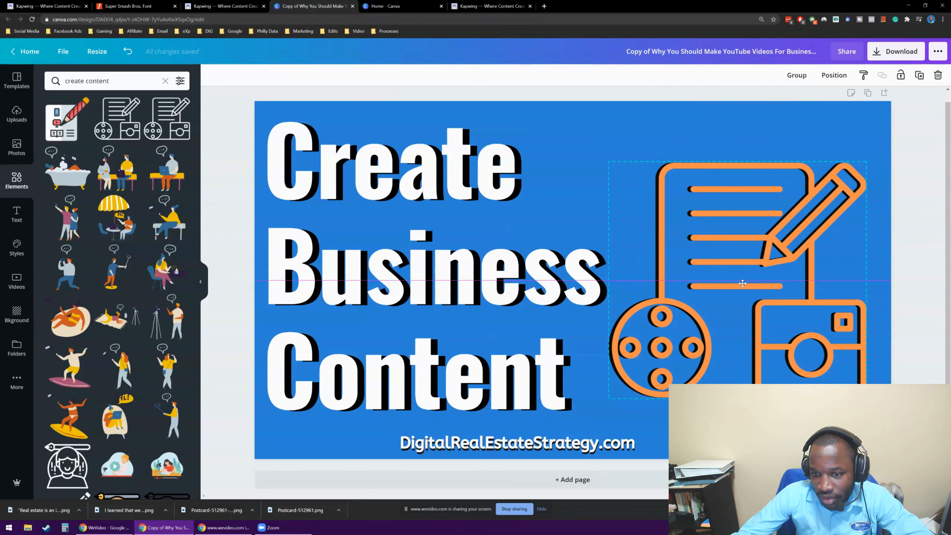
{"action": "left_click", "coordinate": [231, 212]}
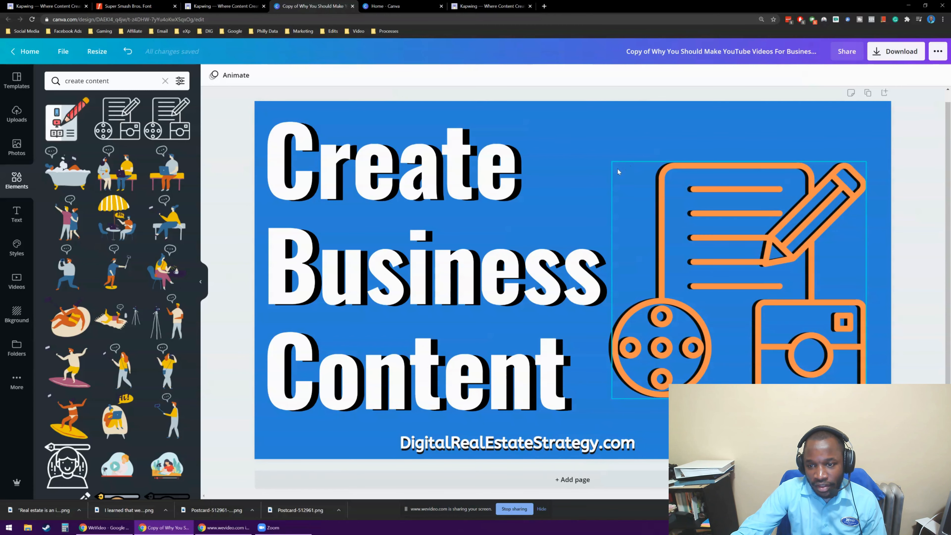
{"action": "left_click_drag", "start_coordinate": [575, 134], "coordinate": [601, 146]}
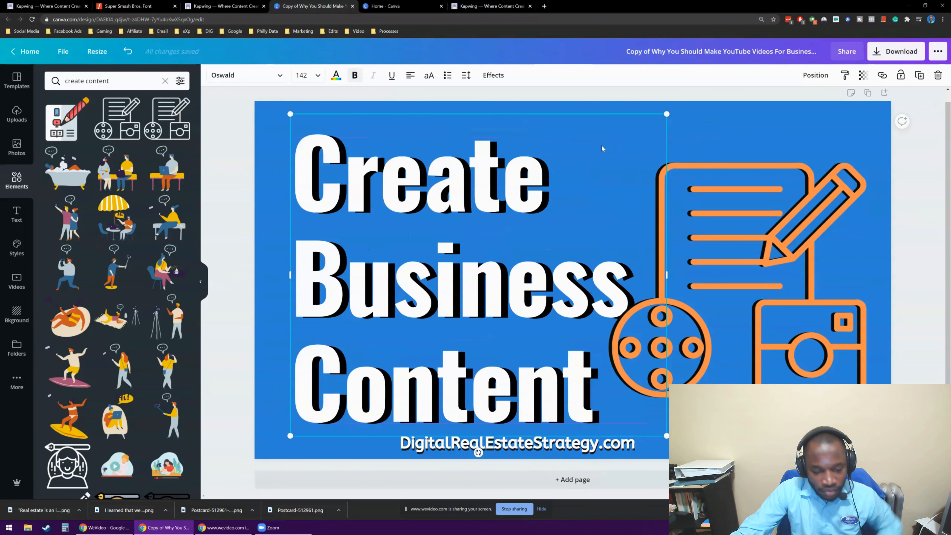
{"action": "key", "text": "ctrl+z"}
{"action": "left_click", "coordinate": [240, 130]}
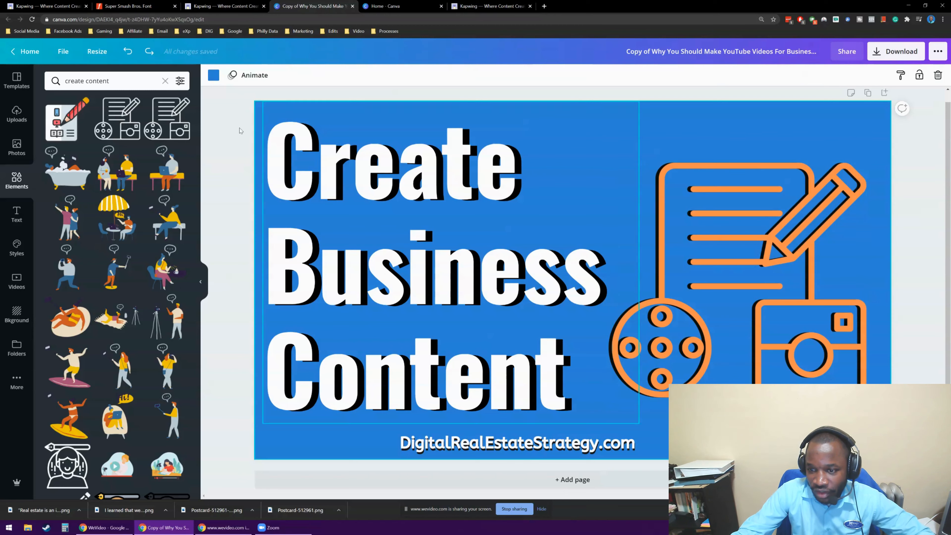
Search the elements for "write".
{"action": "left_click", "coordinate": [115, 80]}
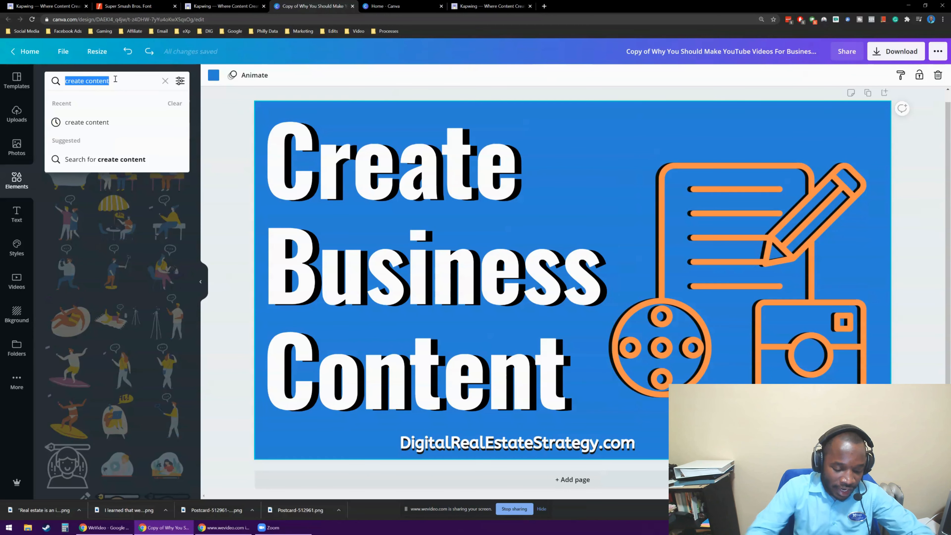
{"action": "type", "text": "write"}
{"action": "key", "text": "Return"}
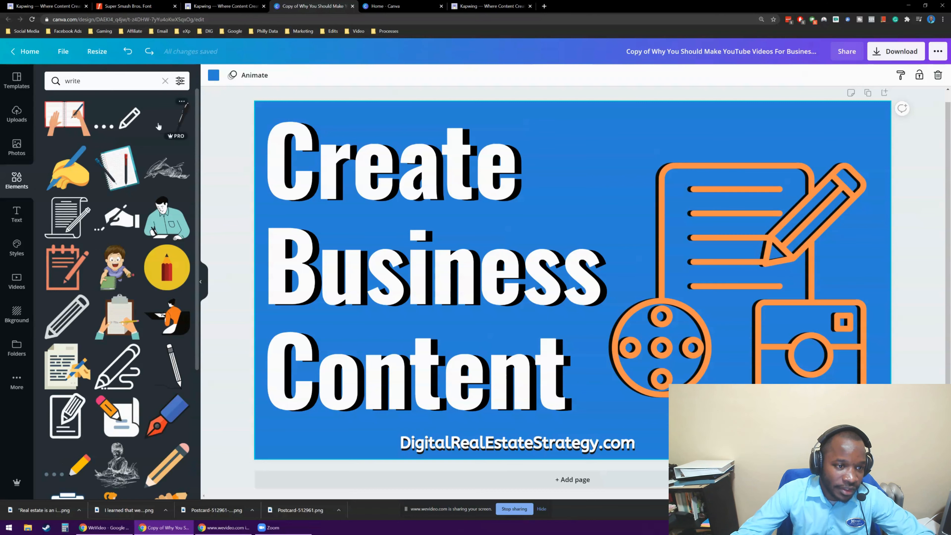
Search the elements for "social media" and add the outline laptop icon with Facebook, play and LinkedIn symbols beside the word "Create".
{"action": "left_click", "coordinate": [95, 85]}
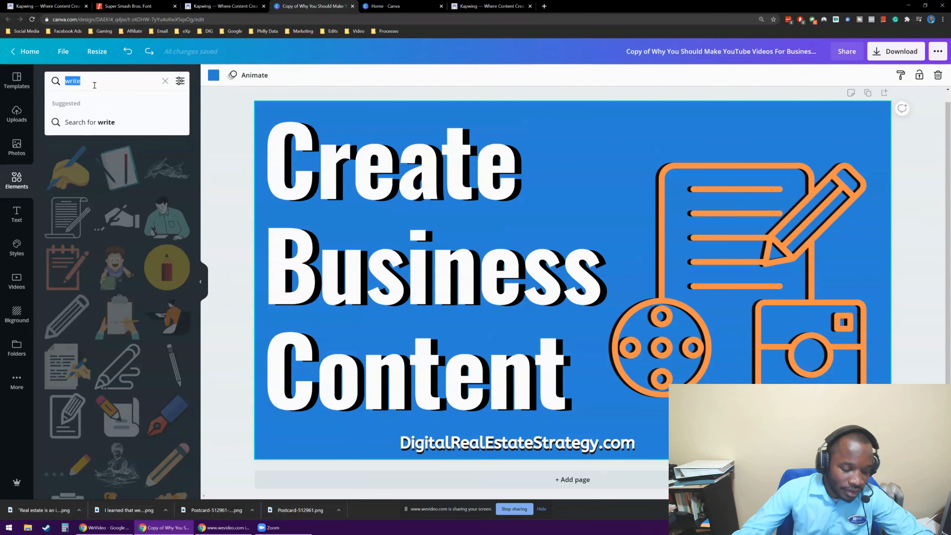
{"action": "type", "text": "social media"}
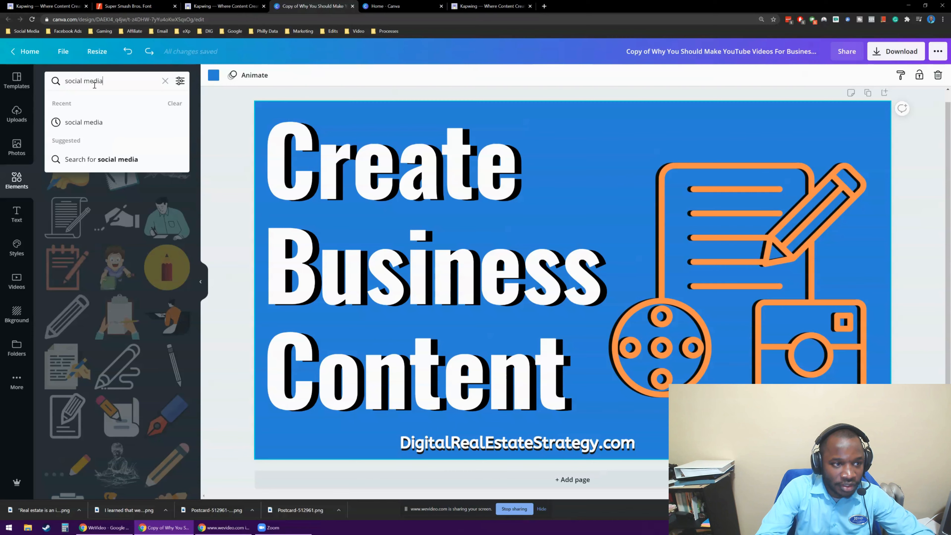
{"action": "key", "text": "Return"}
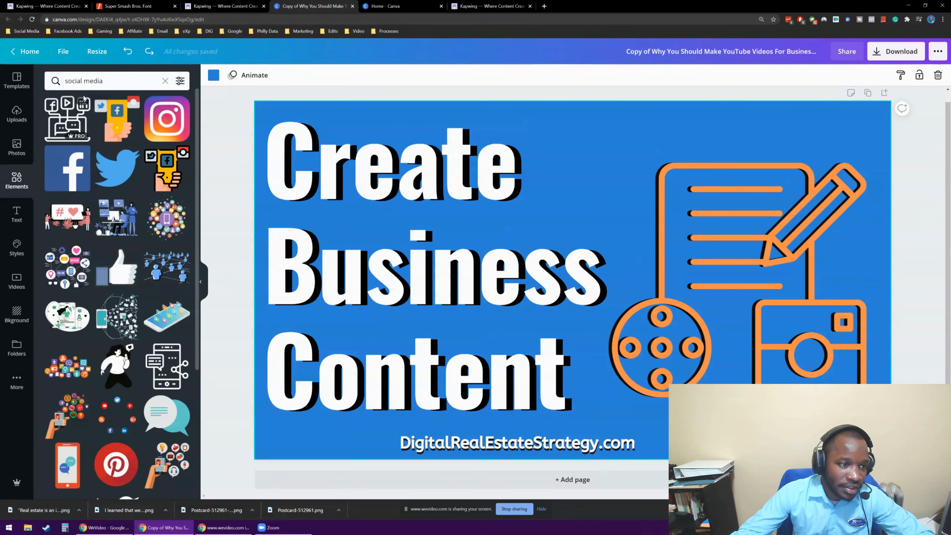
{"action": "left_click", "coordinate": [59, 122]}
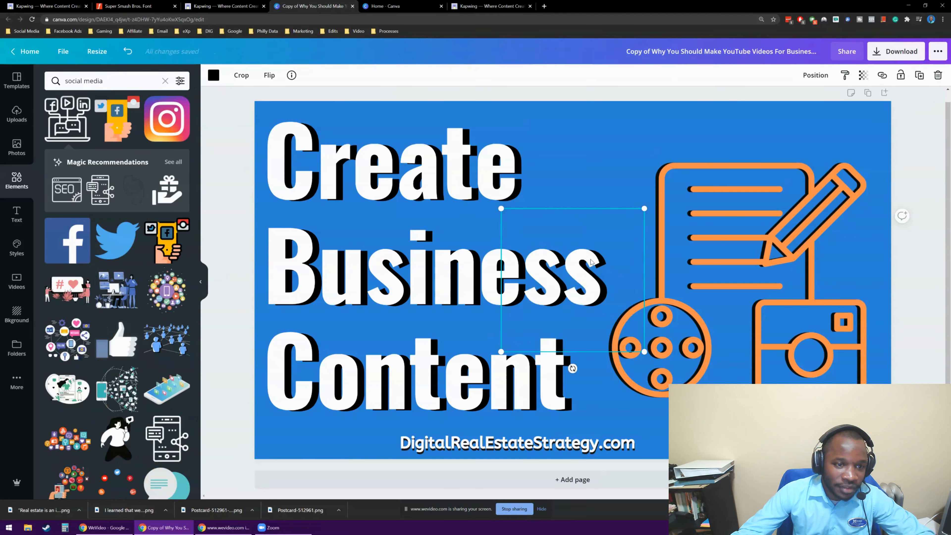
{"action": "left_click_drag", "start_coordinate": [578, 228], "coordinate": [622, 126]}
Shrink the shadowed content icon into the canvas's lower-right corner and move the black laptop icon above it, clear of the heading.
{"action": "left_click", "coordinate": [624, 264]}
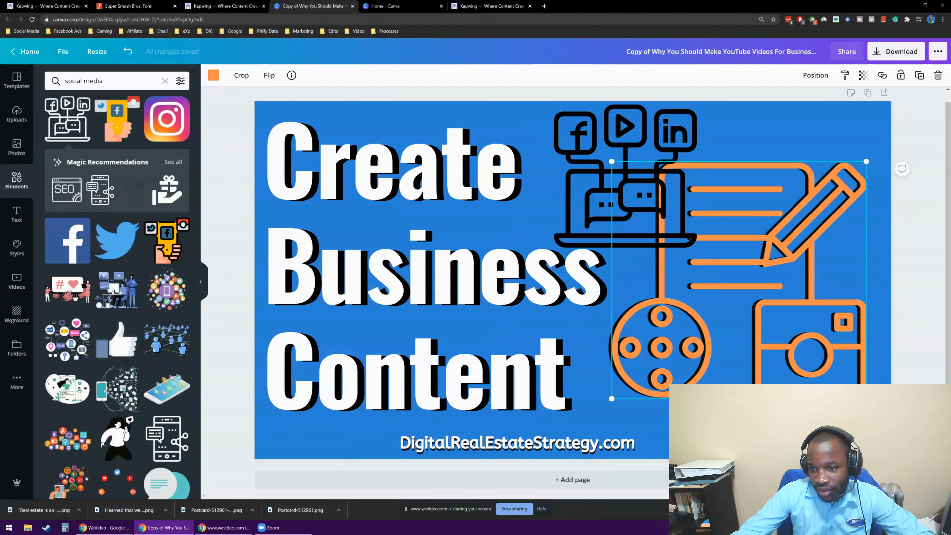
{"action": "left_click", "coordinate": [831, 322], "text": "shift"}
{"action": "left_click_drag", "start_coordinate": [866, 398], "coordinate": [786, 326]}
{"action": "left_click_drag", "start_coordinate": [721, 231], "coordinate": [809, 344]}
{"action": "left_click_drag", "start_coordinate": [617, 170], "coordinate": [696, 184]}
Duplicate the black laptop icon and recolor the copy orange #ff914d.
{"action": "left_click", "coordinate": [917, 76]}
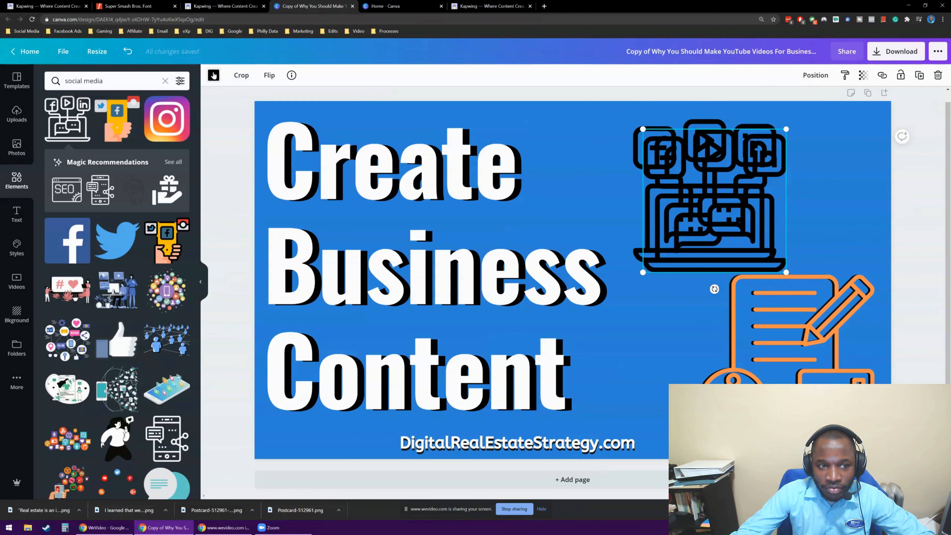
{"action": "left_click", "coordinate": [214, 75]}
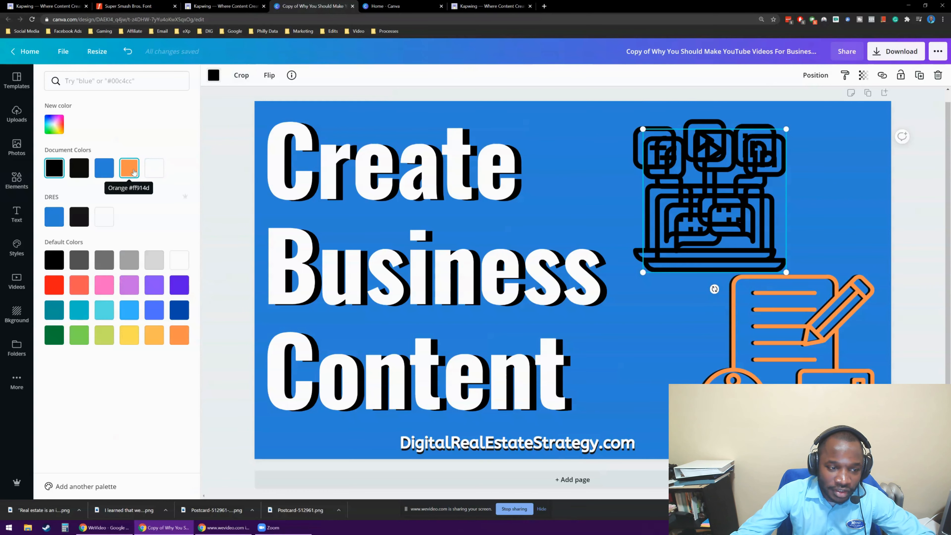
{"action": "left_click", "coordinate": [129, 168]}
Nudge the orange laptop icon over its black original with a slight offset so the black one forms a drop shadow.
{"action": "key", "text": "Up"}
{"action": "key", "text": "Up"}
{"action": "key", "text": "Up"}
{"action": "key", "text": "Up"}
{"action": "key", "text": "Up"}
{"action": "key", "text": "Up"}
{"action": "key", "text": "Up"}
{"action": "key", "text": "Up"}
{"action": "key", "text": "Up"}
{"action": "key", "text": "Up"}
{"action": "key", "text": "Up"}
{"action": "key", "text": "Up"}
{"action": "key", "text": "Up"}
{"action": "key", "text": "Up"}
{"action": "key", "text": "Up"}
{"action": "key", "text": "Up"}
{"action": "key", "text": "Up"}
{"action": "key", "text": "Up"}
{"action": "key", "text": "Up"}
{"action": "key", "text": "Up"}
{"action": "key", "text": "Left"}
{"action": "key", "text": "Left"}
{"action": "key", "text": "Left"}
{"action": "key", "text": "Left"}
{"action": "key", "text": "Left"}
{"action": "key", "text": "Left"}
{"action": "key", "text": "Left"}
{"action": "key", "text": "Left"}
{"action": "key", "text": "Left"}
{"action": "key", "text": "Left"}
{"action": "key", "text": "Left"}
{"action": "key", "text": "Left"}
{"action": "key", "text": "Left"}
{"action": "key", "text": "Left"}
{"action": "key", "text": "Left"}
{"action": "key", "text": "Left"}
{"action": "key", "text": "Left"}
{"action": "key", "text": "Down"}
{"action": "key", "text": "Down"}
{"action": "key", "text": "Down"}
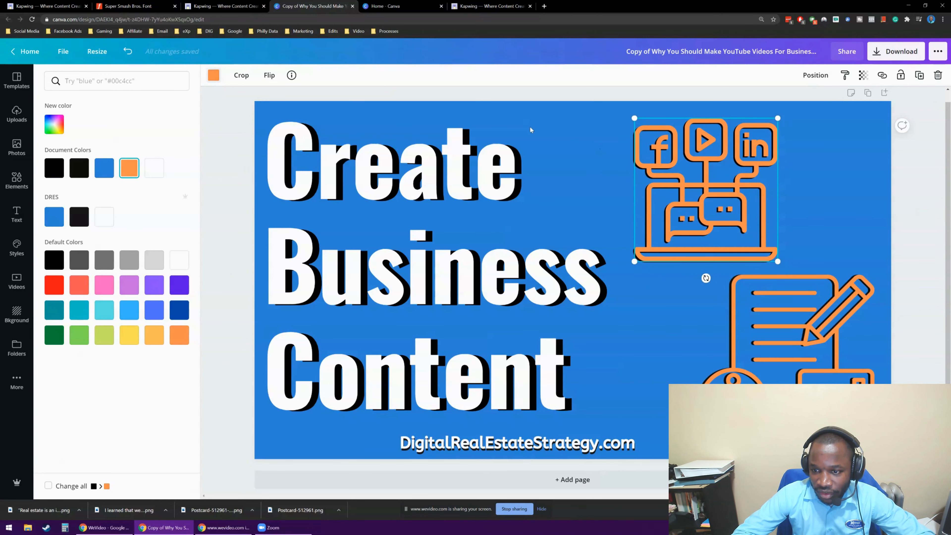
{"action": "left_click", "coordinate": [214, 75]}
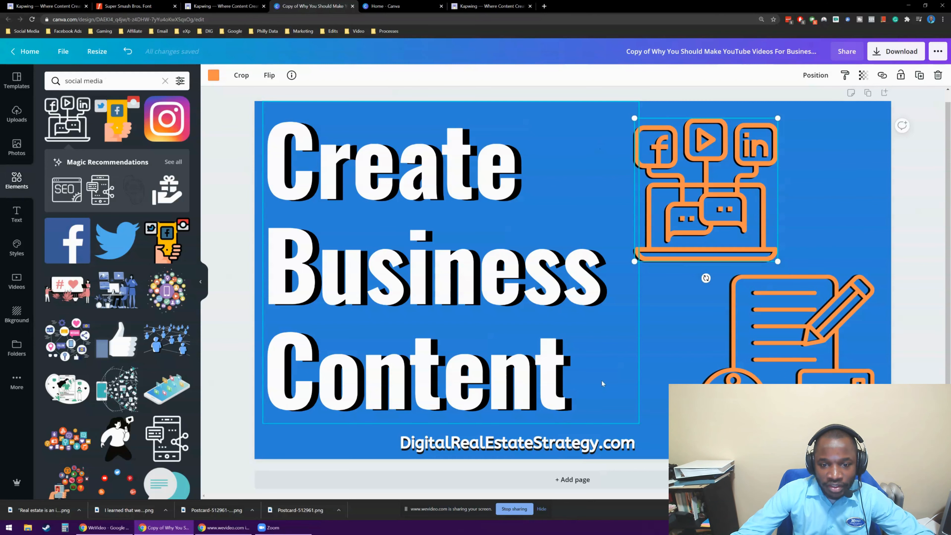
{"action": "left_click", "coordinate": [926, 216]}
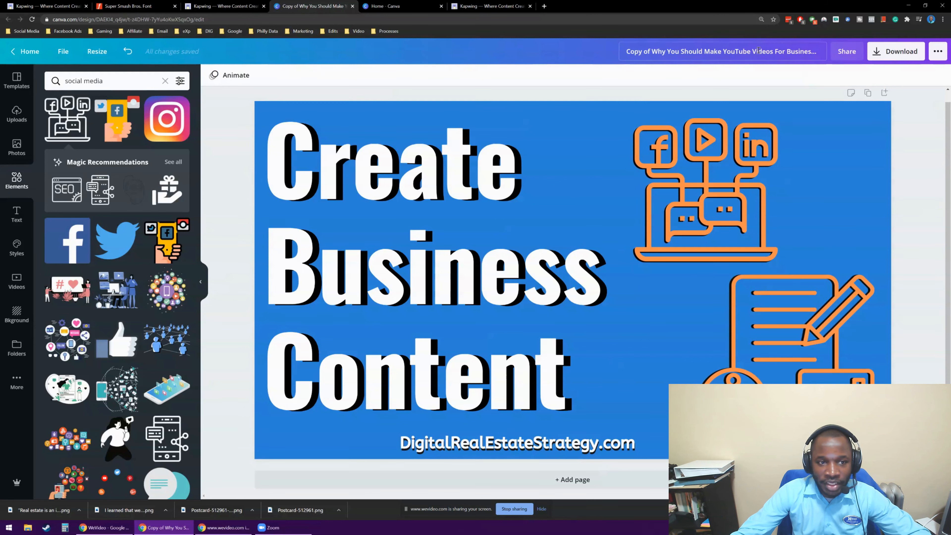
Change the start of the design title to "Create YouTube Thumbnails For Business", keeping the rest of the title.
{"action": "left_click", "coordinate": [722, 51]}
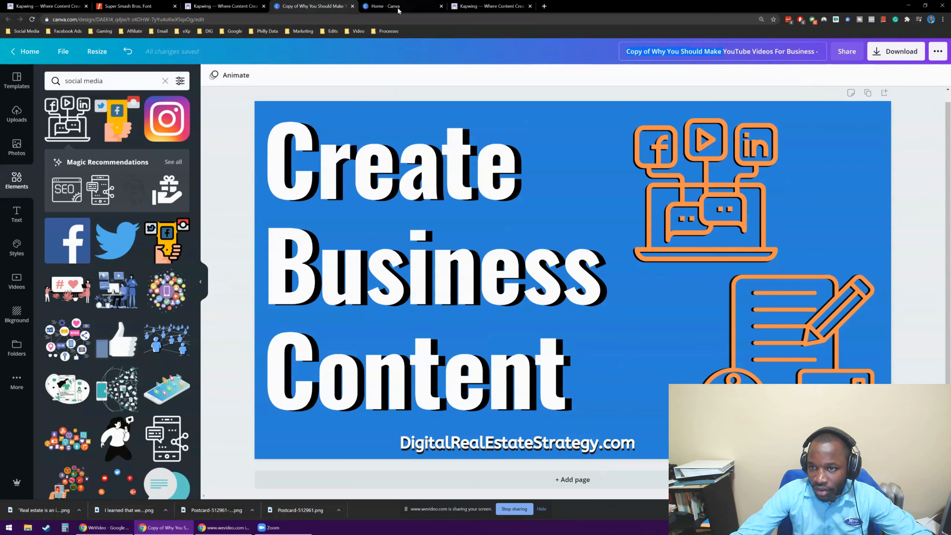
{"action": "type", "text": "Create YouT"}
{"action": "type", "text": "ube"}
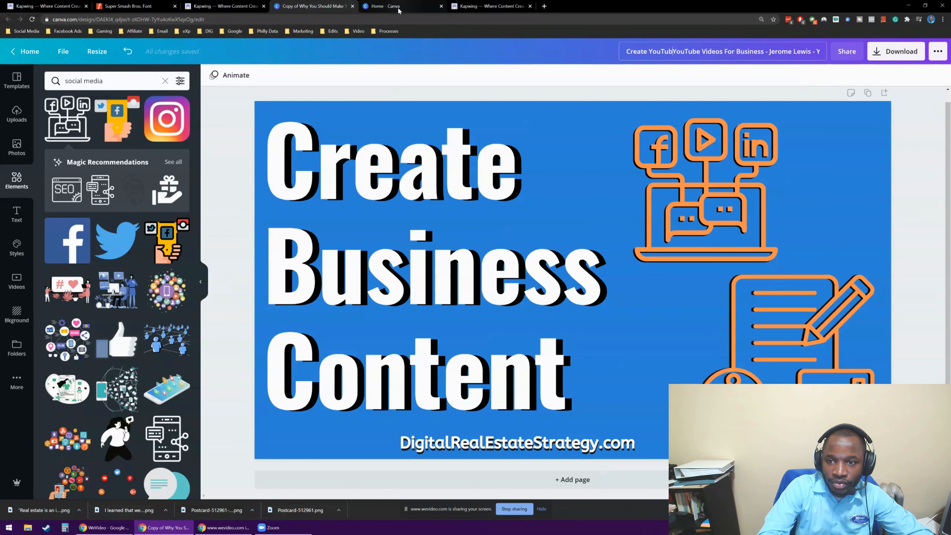
{"action": "type", "text": " Thumbnails"}
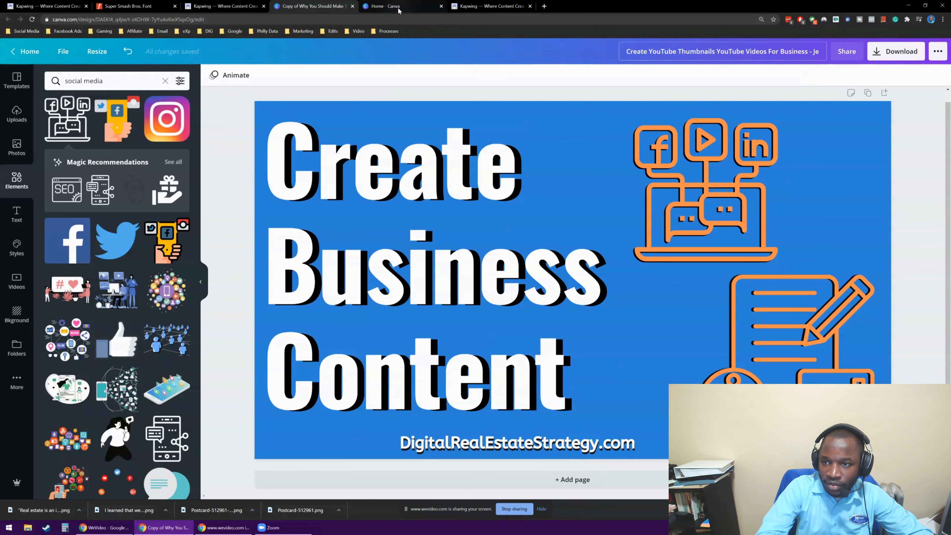
{"action": "key", "text": "ctrl+Delete"}
{"action": "key", "text": "ctrl+Delete"}
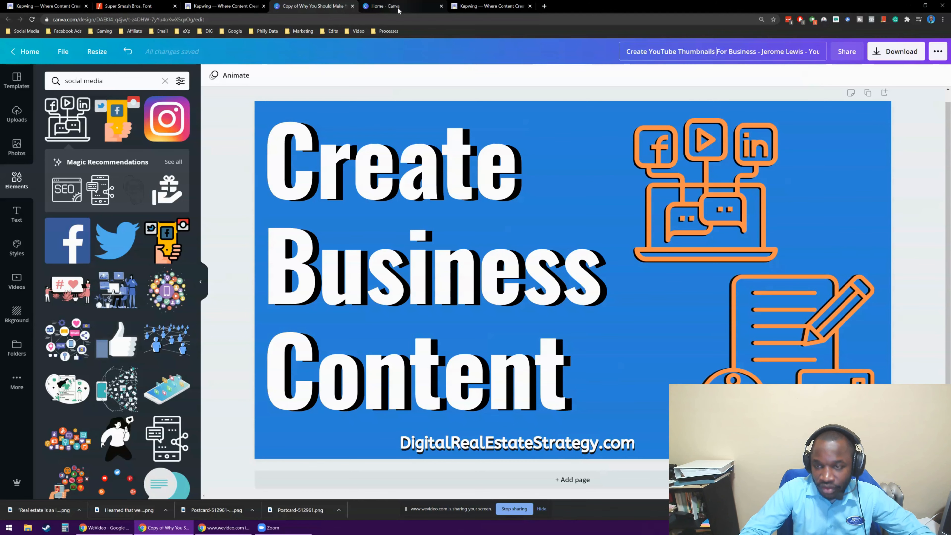
{"action": "left_click_drag", "start_coordinate": [793, 52], "coordinate": [895, 65]}
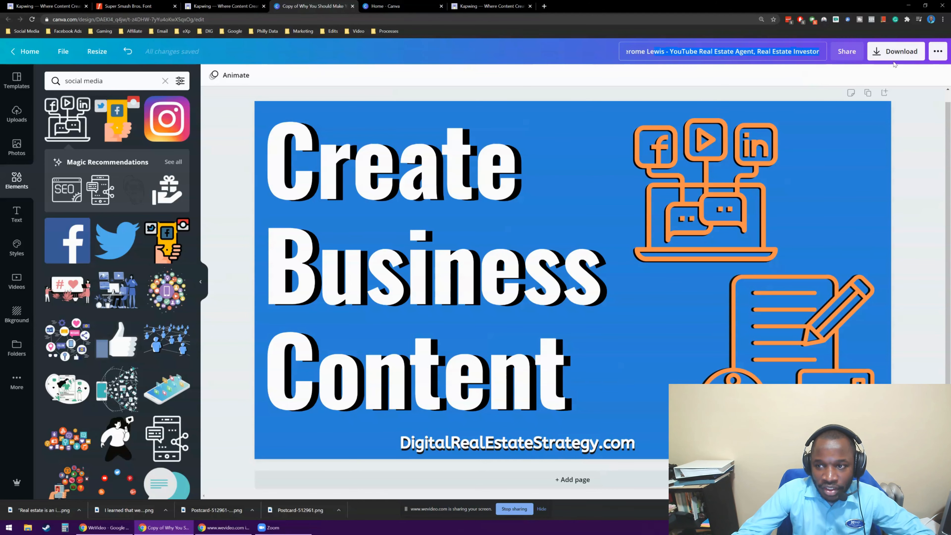
{"action": "left_click", "coordinate": [722, 83]}
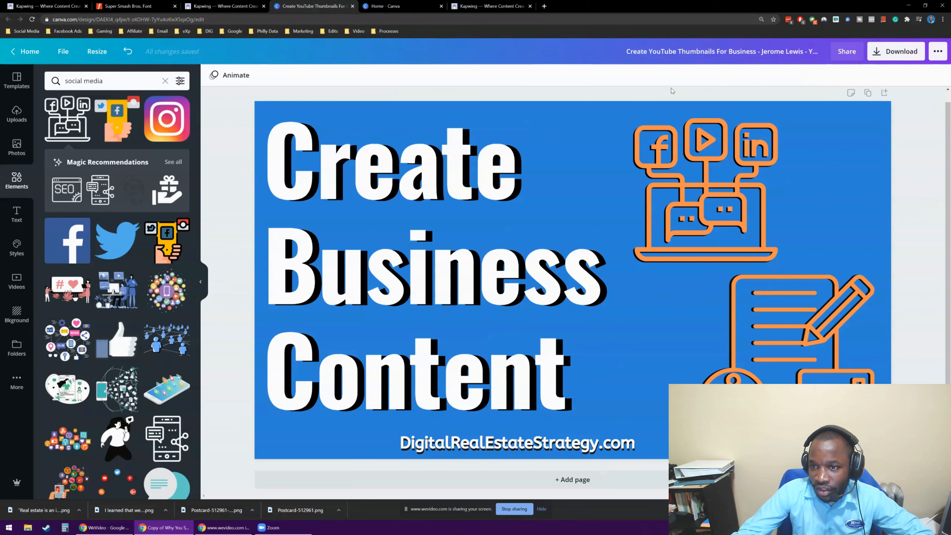
Download the thumbnail as a PNG, open the downloaded image in Photos to check it, and close the viewer.
{"action": "left_click", "coordinate": [876, 53]}
{"action": "left_click", "coordinate": [827, 210]}
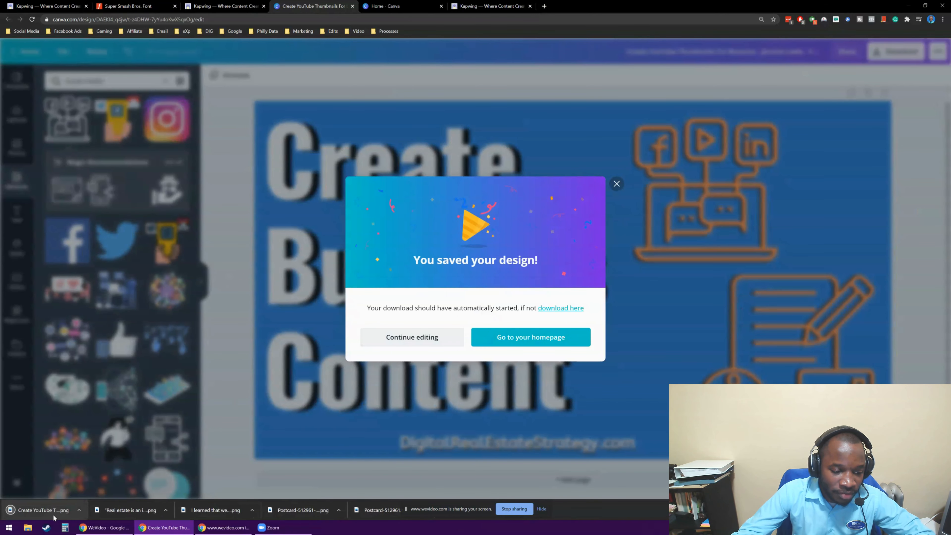
{"action": "left_click", "coordinate": [54, 517]}
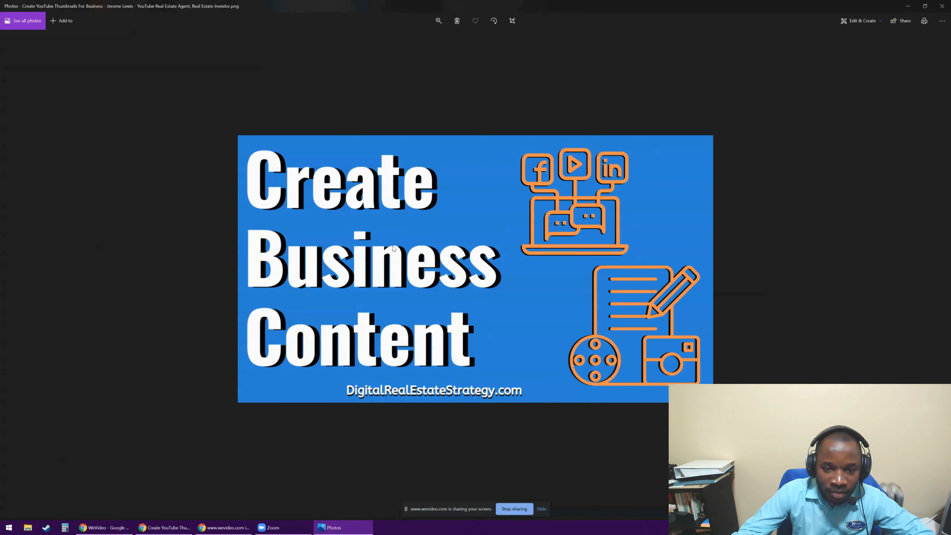
{"action": "scroll", "coordinate": [489, 234], "scroll_direction": "up", "scroll_amount": 3}
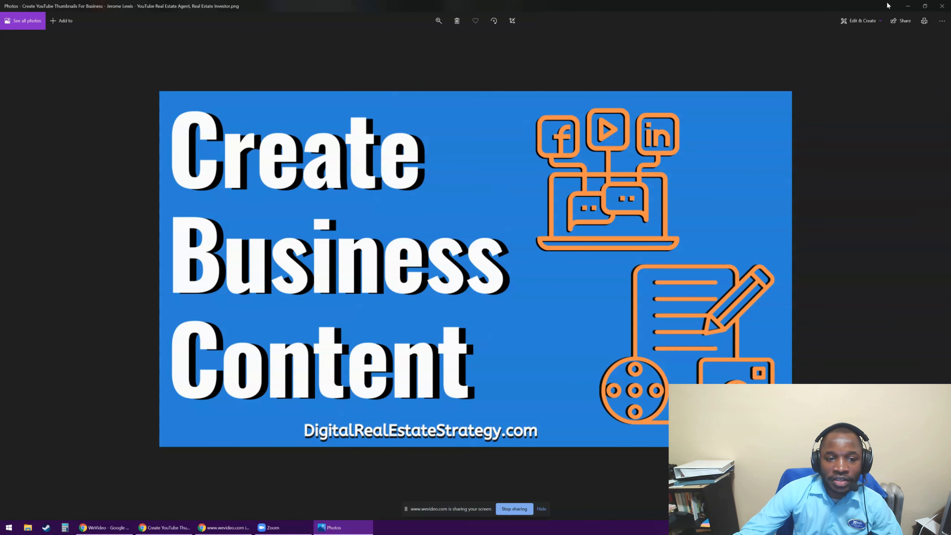
{"action": "left_click", "coordinate": [942, 6]}
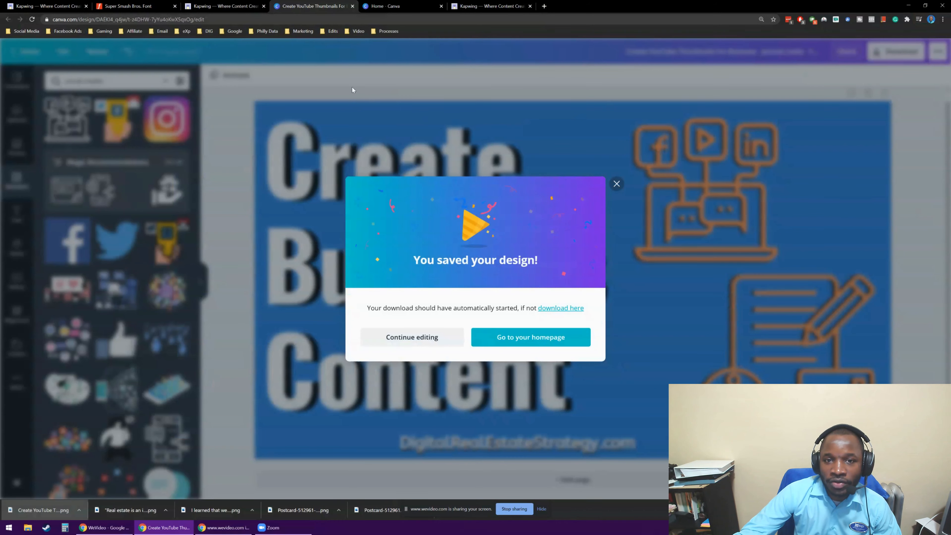